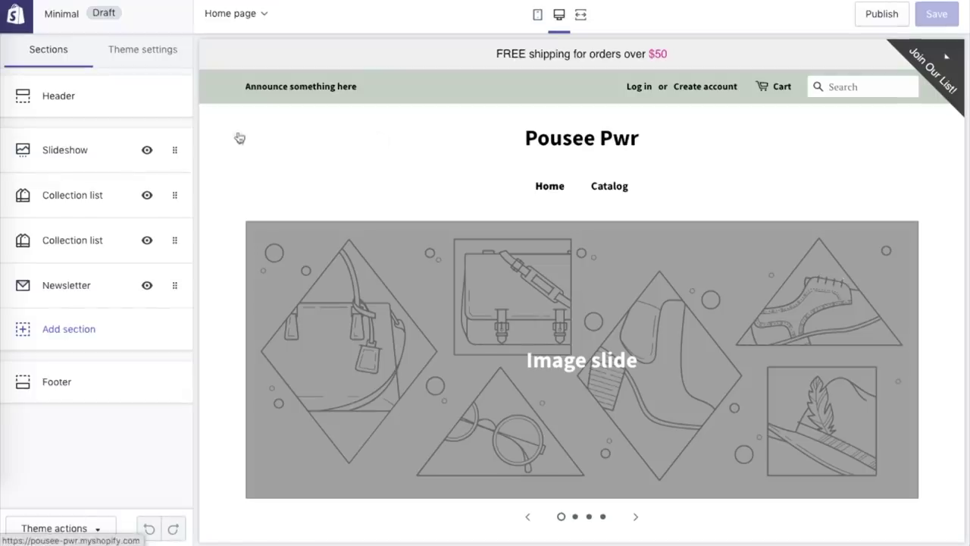
- Open the Slideshow section of the Minimal draft theme's home page to view its settings and slides
{"action": "left_click", "coordinate": [112, 154]}
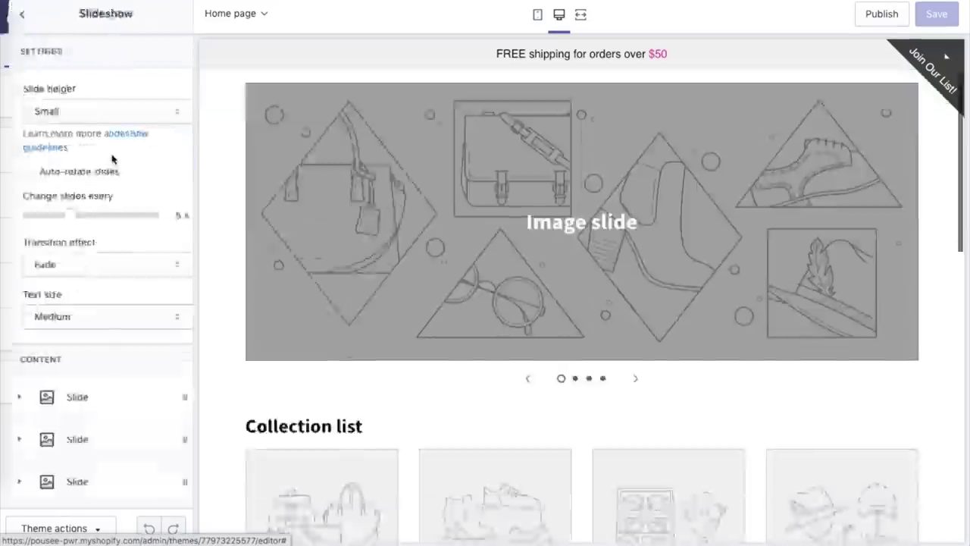
{"action": "left_click", "coordinate": [105, 400]}
{"action": "left_click", "coordinate": [113, 374]}
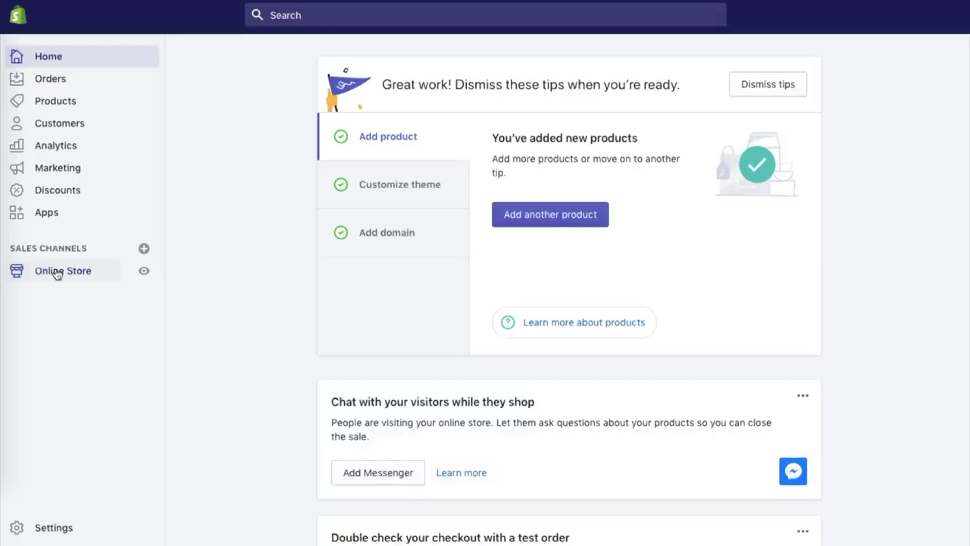
- Open the online store's themes page and filter the Shopify theme store to free themes
{"action": "left_click", "coordinate": [57, 273]}
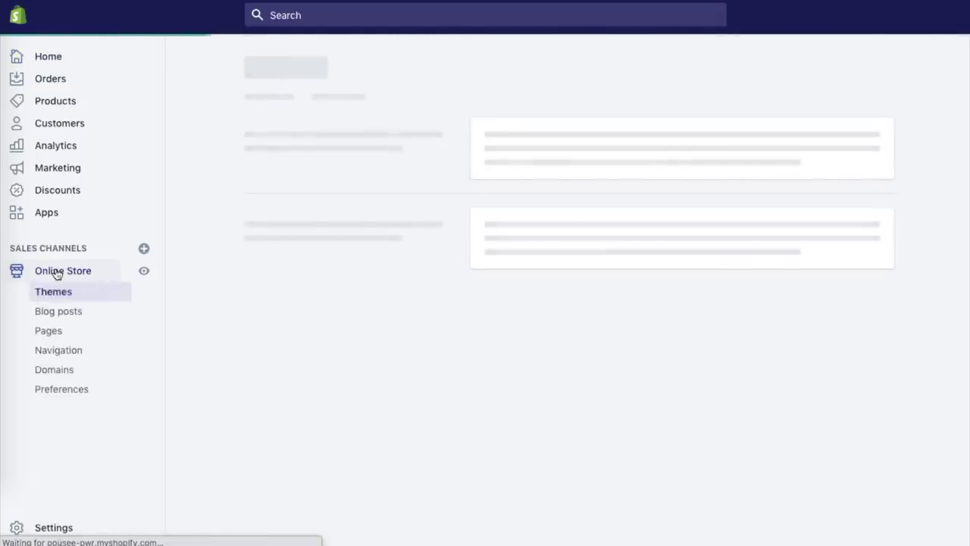
{"action": "scroll", "coordinate": [273, 384], "scroll_direction": "down", "scroll_amount": 5}
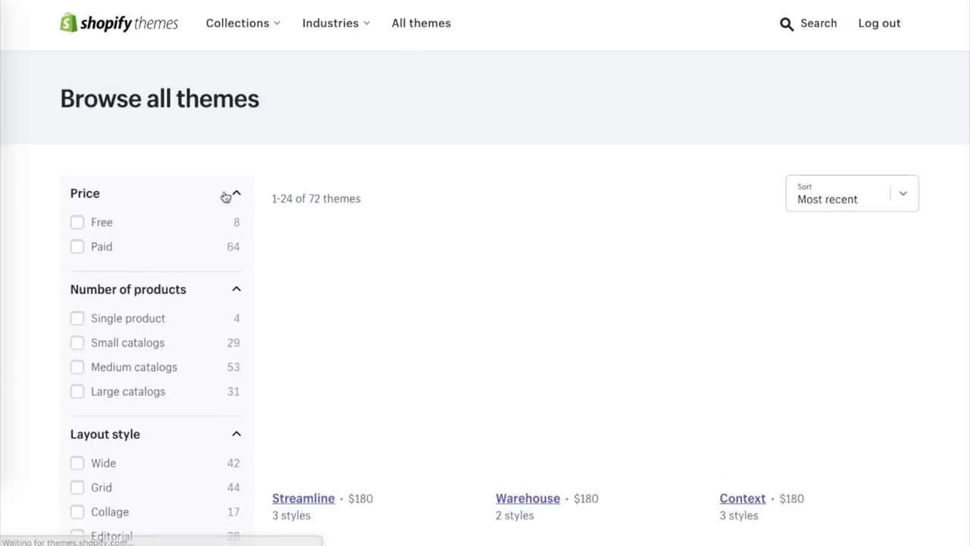
{"action": "left_click", "coordinate": [76, 222]}
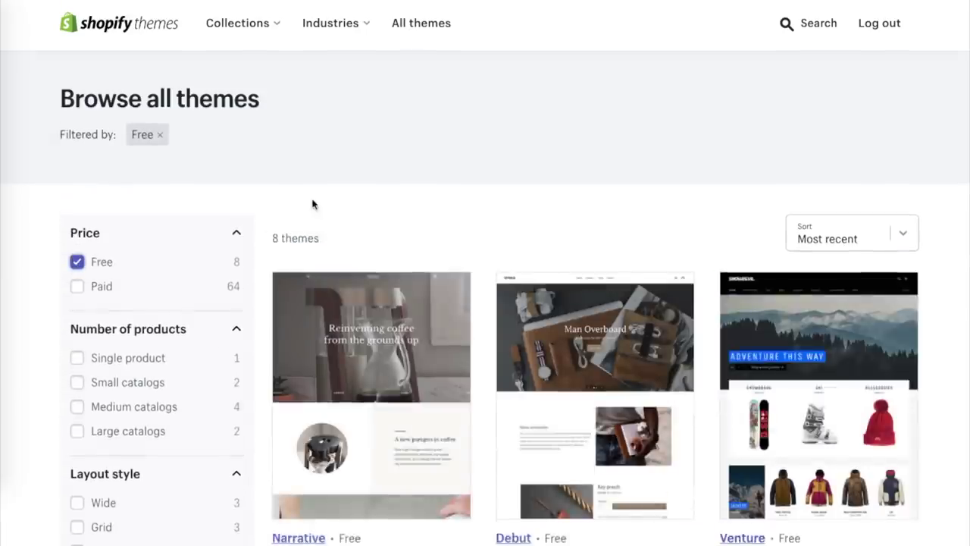
- Look through the free themes listed in the Shopify theme store
{"action": "scroll", "coordinate": [314, 202], "scroll_direction": "down", "scroll_amount": 5}
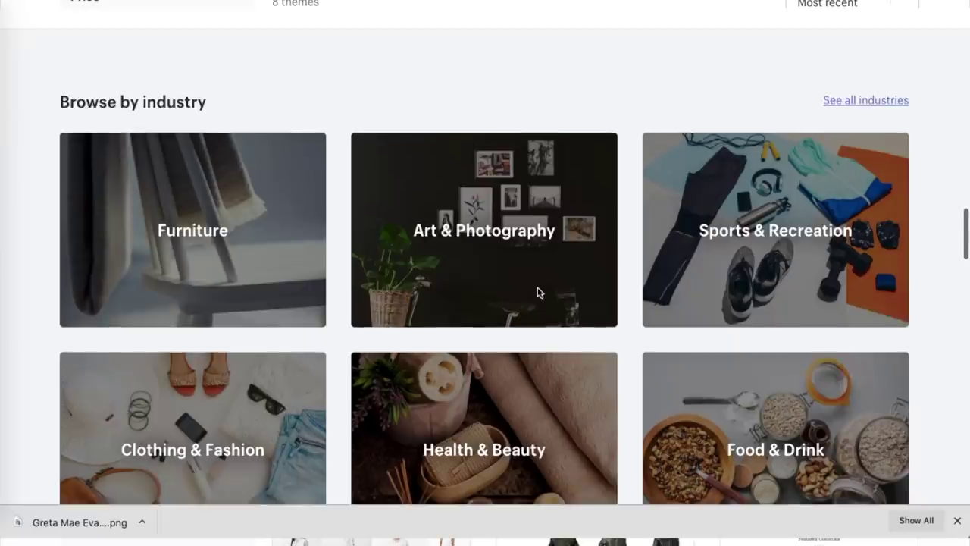
{"action": "scroll", "coordinate": [537, 293], "scroll_direction": "down", "scroll_amount": 1}
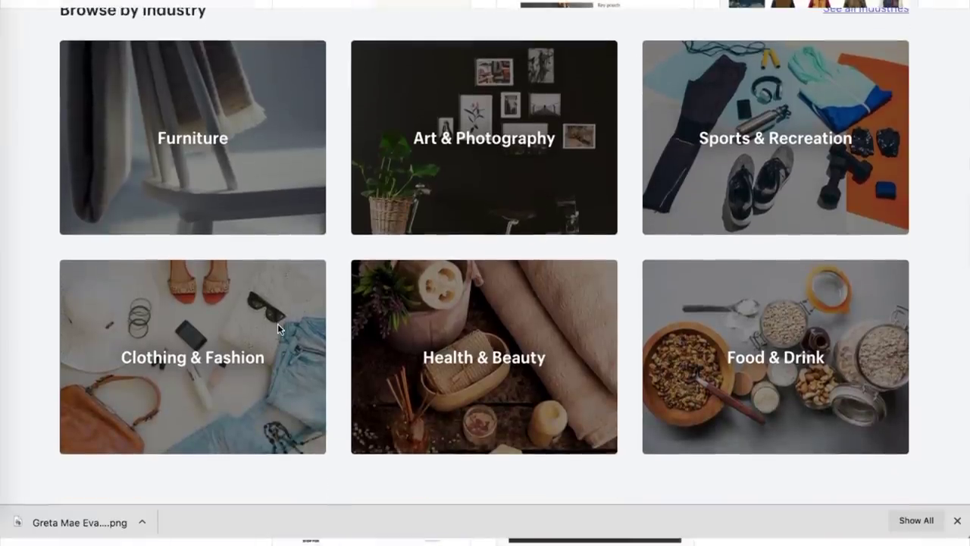
{"action": "left_click", "coordinate": [277, 324]}
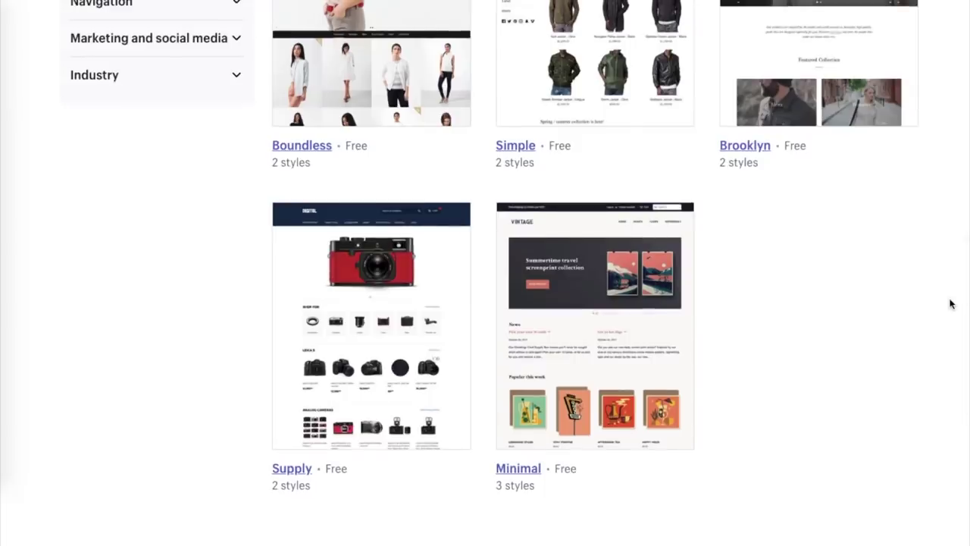
{"action": "scroll", "coordinate": [949, 303], "scroll_direction": "up", "scroll_amount": 5}
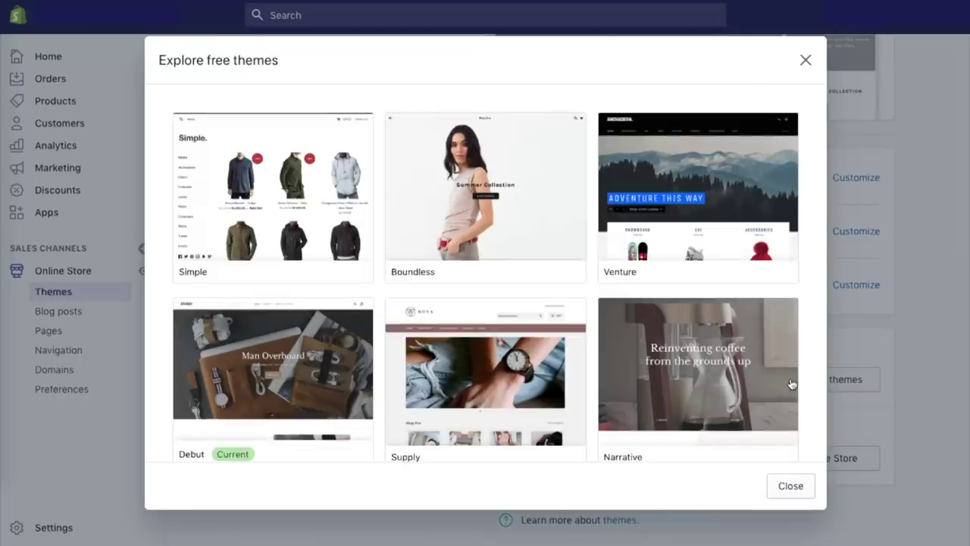
- Open the Supply theme from the admin's free themes and compare its Blue and Light styles
{"action": "scroll", "coordinate": [791, 384], "scroll_direction": "down", "scroll_amount": 3}
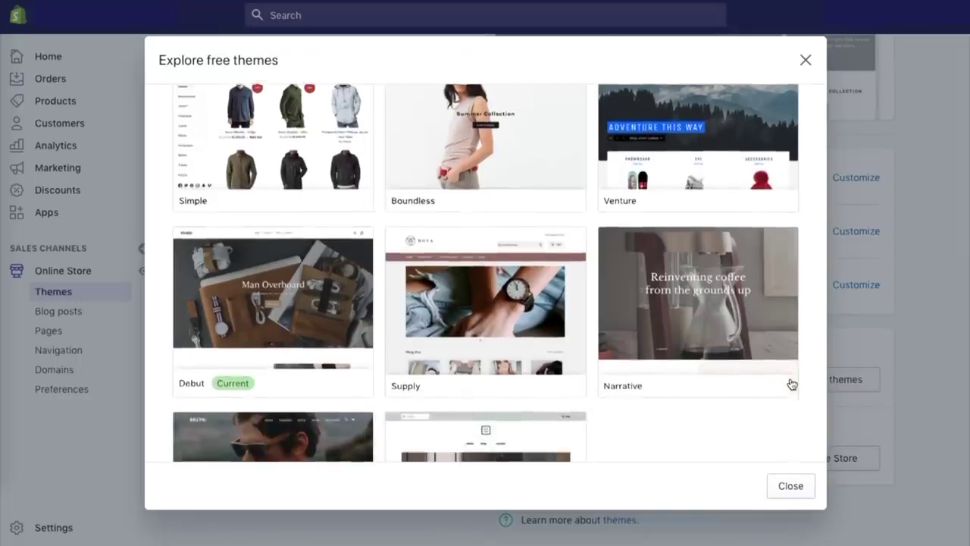
{"action": "left_click", "coordinate": [503, 294]}
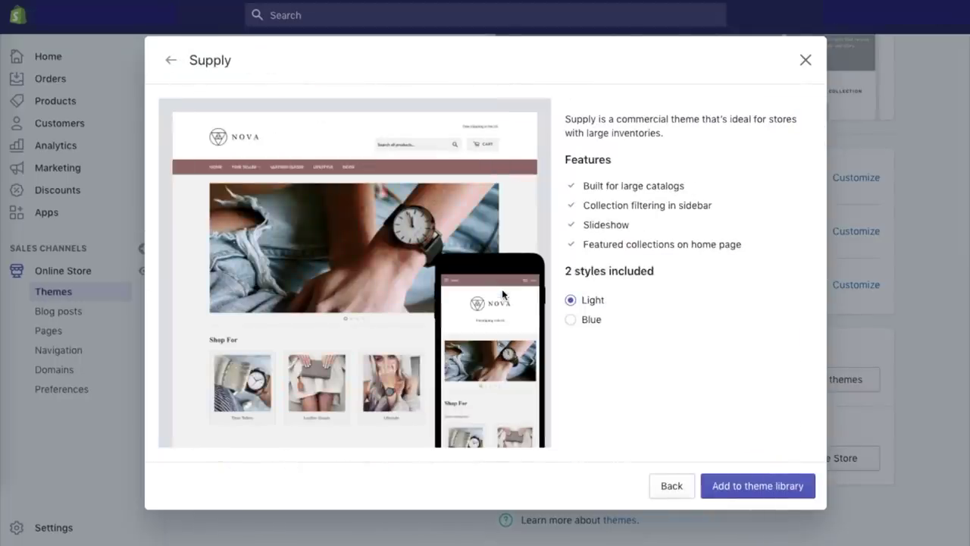
{"action": "left_click", "coordinate": [572, 320]}
{"action": "left_click", "coordinate": [570, 300]}
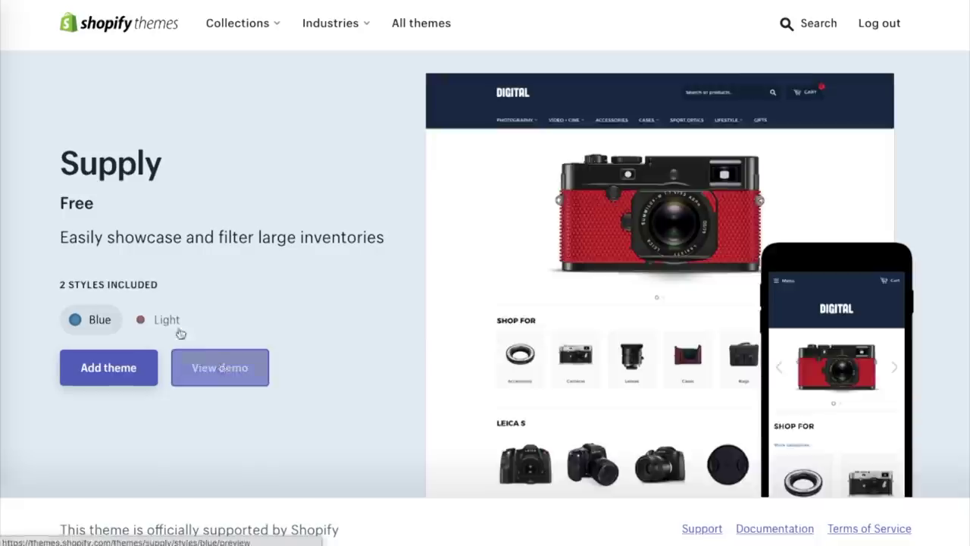
- Preview the demo of the Supply theme's Light style and look over its home page
{"action": "left_click", "coordinate": [175, 326]}
{"action": "left_click", "coordinate": [223, 368]}
{"action": "scroll", "coordinate": [481, 434], "scroll_direction": "down", "scroll_amount": 8}
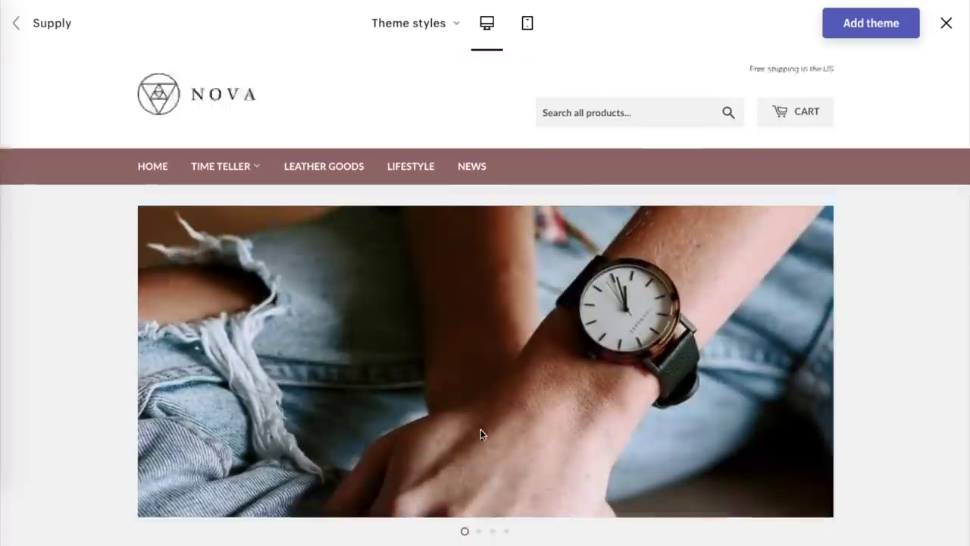
{"action": "scroll", "coordinate": [481, 435], "scroll_direction": "down", "scroll_amount": 4}
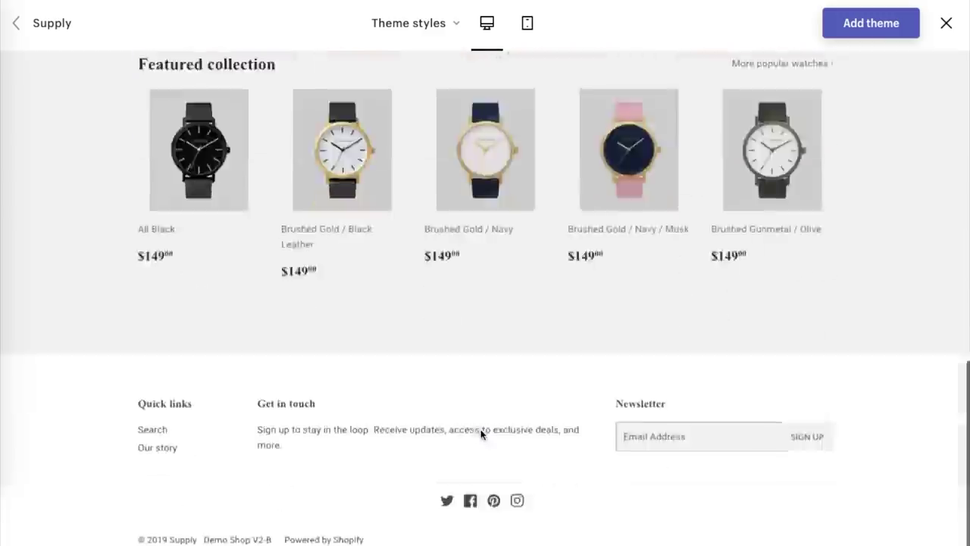
{"action": "scroll", "coordinate": [480, 433], "scroll_direction": "up", "scroll_amount": 15}
- Browse the Time Teller, Lifestyle and News pages of the Supply demo store
{"action": "left_click", "coordinate": [237, 180]}
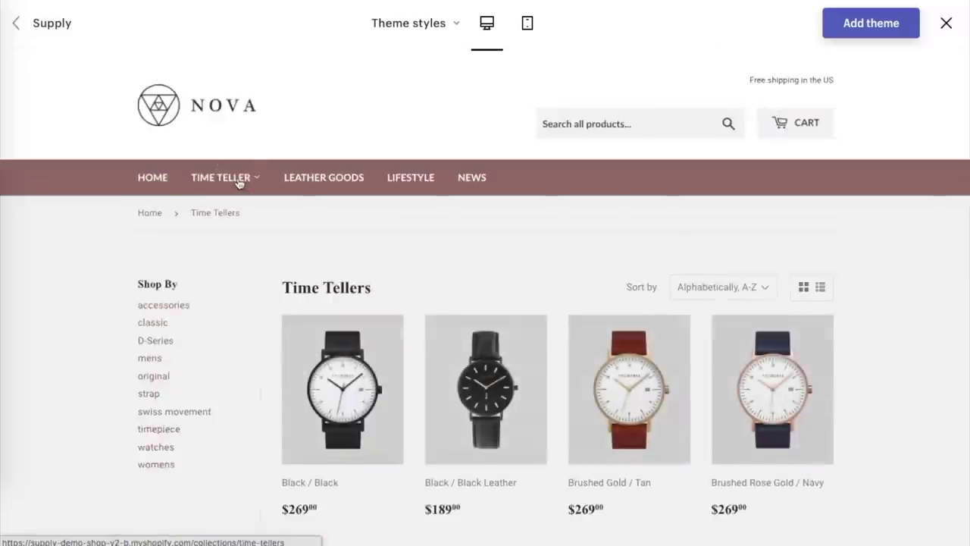
{"action": "scroll", "coordinate": [293, 136], "scroll_direction": "down", "scroll_amount": 2}
{"action": "left_click", "coordinate": [304, 101]}
{"action": "left_click", "coordinate": [415, 179]}
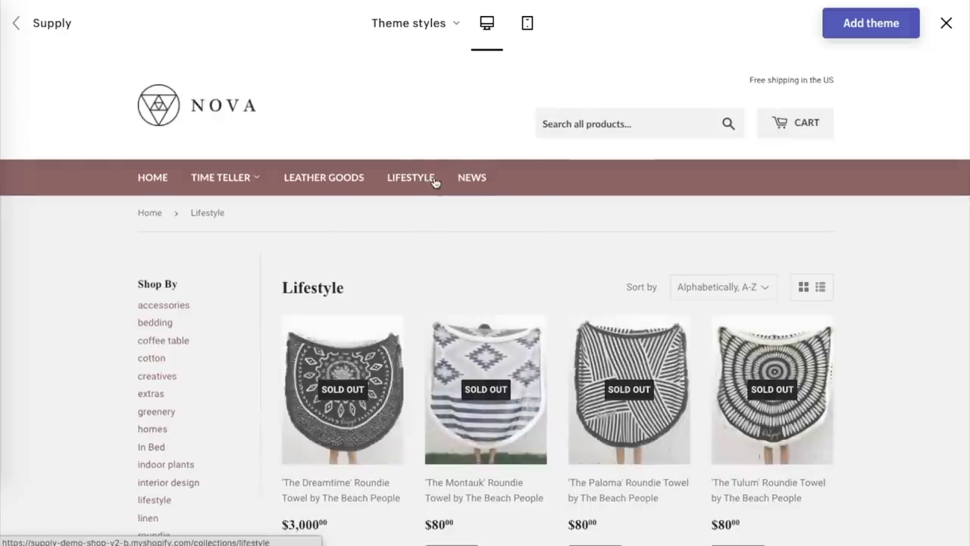
{"action": "left_click", "coordinate": [470, 180]}
- Check the Supply demo store in the mobile preview, and return to the theme's page
{"action": "left_click", "coordinate": [528, 24]}
{"action": "left_click", "coordinate": [420, 106]}
{"action": "left_click", "coordinate": [395, 193]}
{"action": "scroll", "coordinate": [395, 204], "scroll_direction": "down", "scroll_amount": 4}
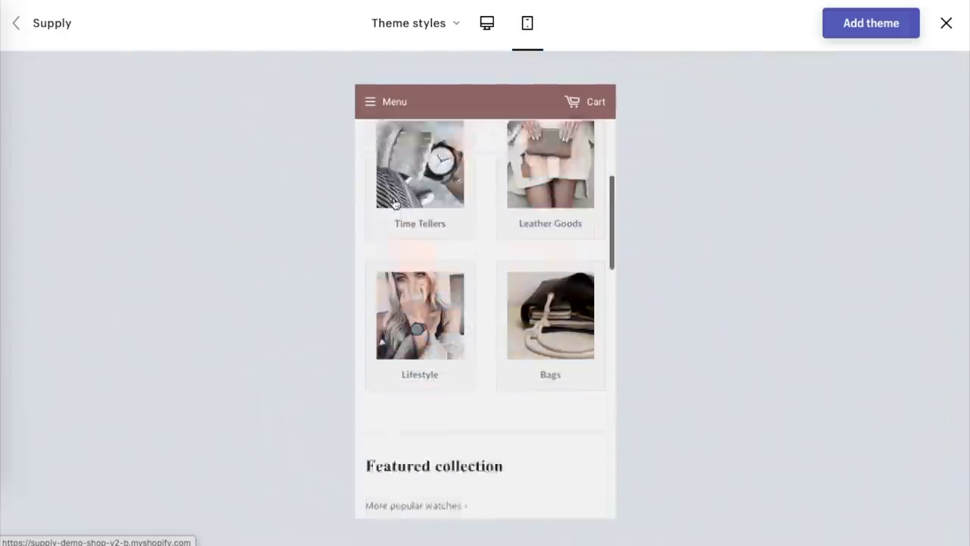
{"action": "scroll", "coordinate": [395, 204], "scroll_direction": "down", "scroll_amount": 15}
{"action": "scroll", "coordinate": [395, 204], "scroll_direction": "up", "scroll_amount": 20}
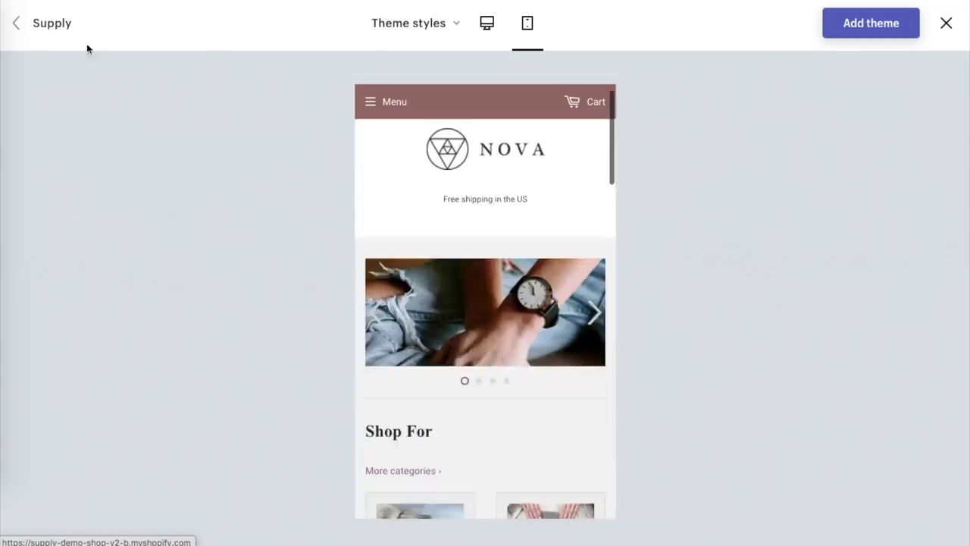
{"action": "left_click", "coordinate": [54, 30]}
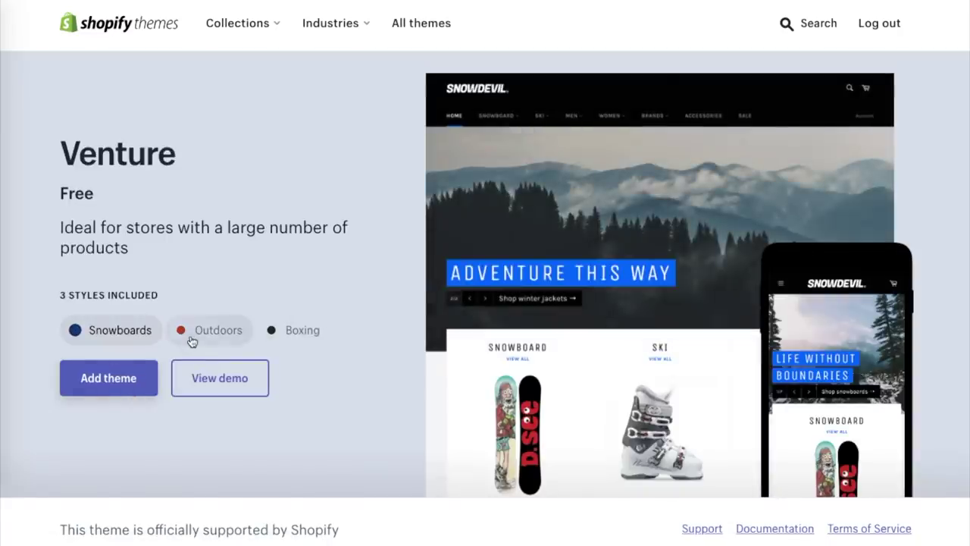
- Compare the Venture theme's Outdoors and Boxing styles, and look through the Boxing demo store's home page
{"action": "left_click", "coordinate": [193, 340]}
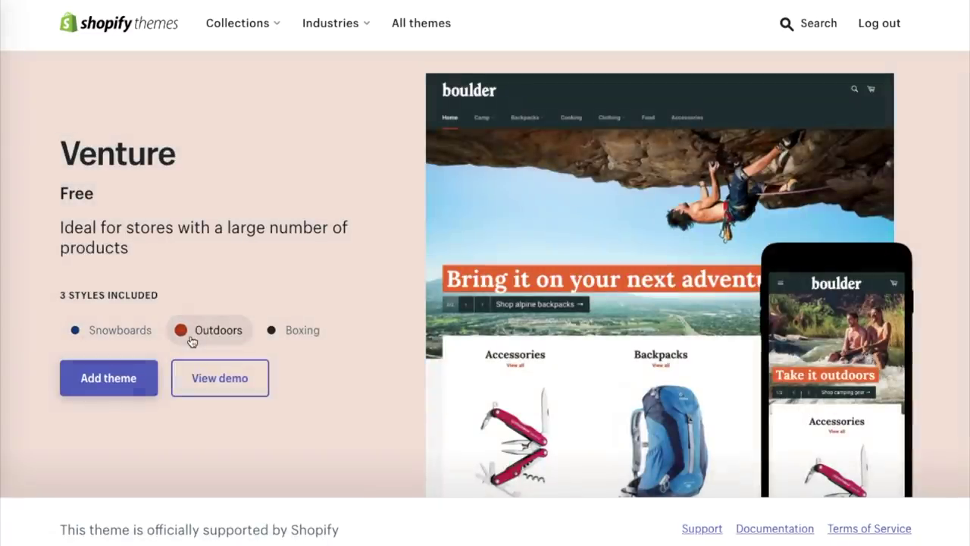
{"action": "left_click", "coordinate": [276, 338]}
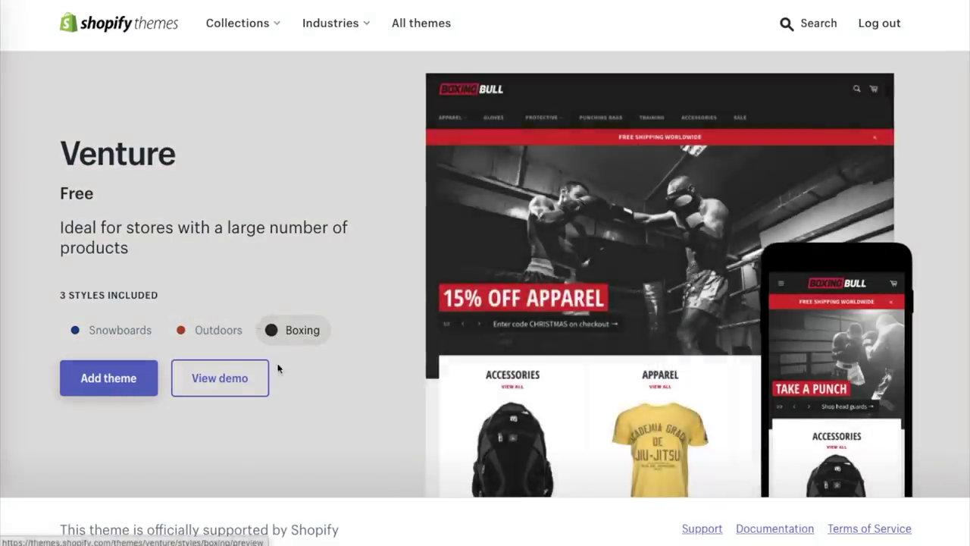
{"action": "left_click", "coordinate": [264, 373]}
{"action": "scroll", "coordinate": [449, 441], "scroll_direction": "down", "scroll_amount": 10}
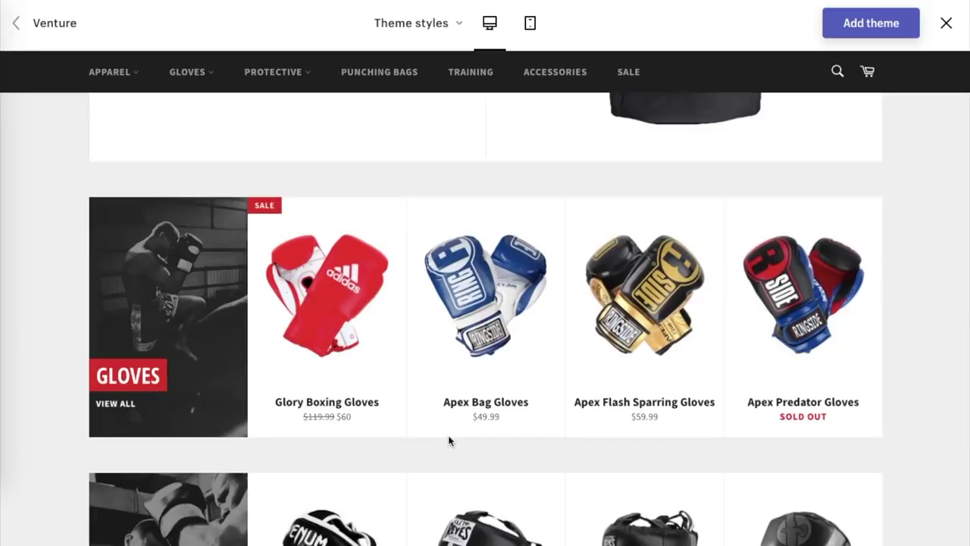
{"action": "scroll", "coordinate": [449, 440], "scroll_direction": "down", "scroll_amount": 4}
{"action": "scroll", "coordinate": [448, 440], "scroll_direction": "down", "scroll_amount": 1}
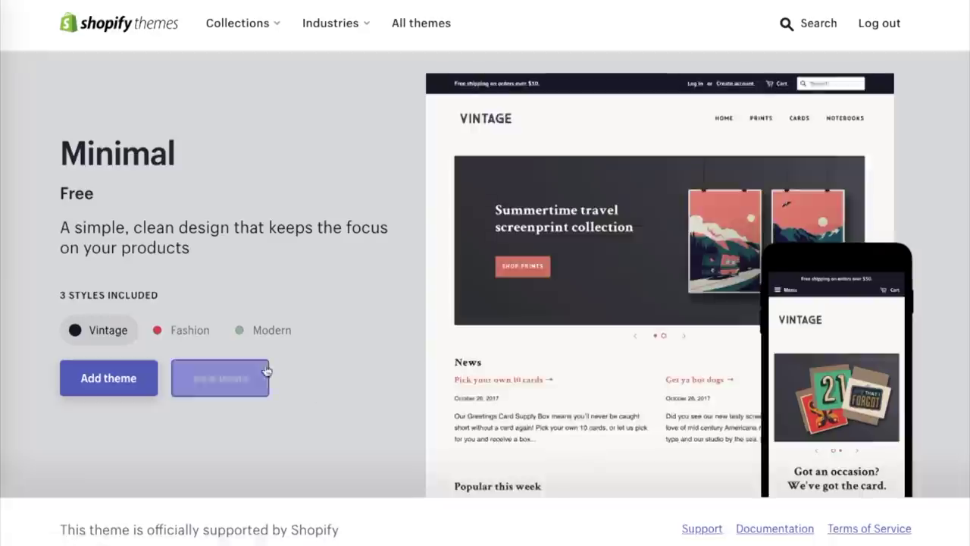
- View the Minimal theme's Fashion and Modern styles, and look over the Modern demo store's home page
{"action": "left_click", "coordinate": [182, 330]}
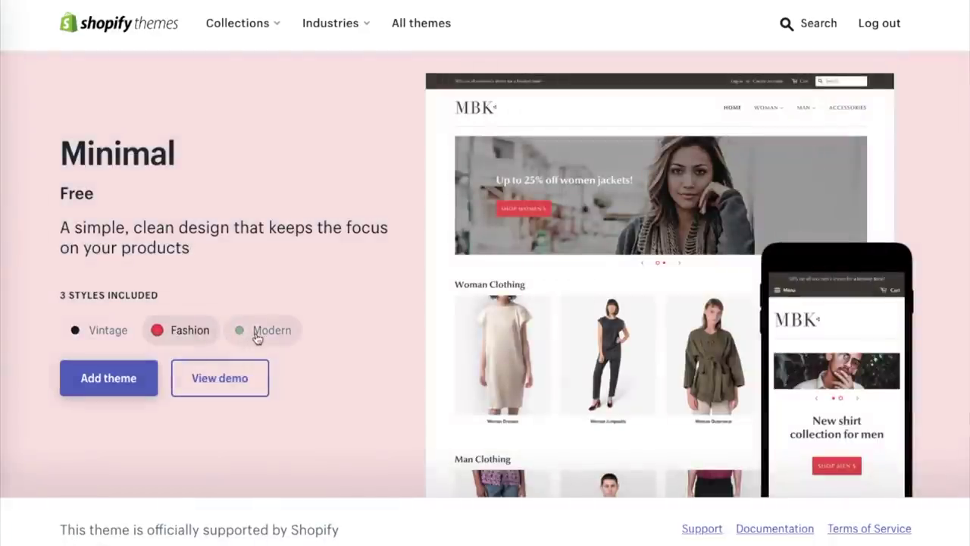
{"action": "left_click", "coordinate": [257, 333]}
{"action": "left_click", "coordinate": [245, 377]}
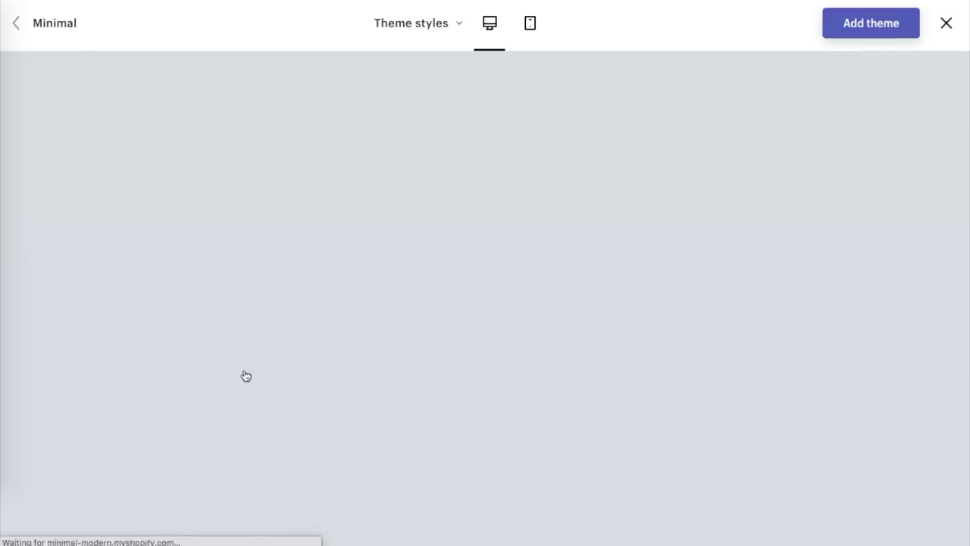
{"action": "scroll", "coordinate": [246, 376], "scroll_direction": "down", "scroll_amount": 15}
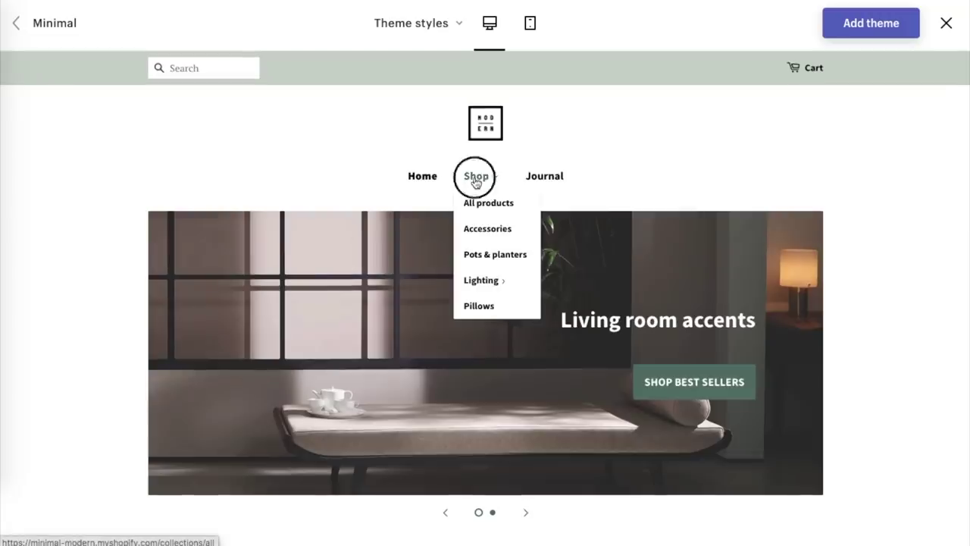
- Browse the Shop products page and the Journal page of the Minimal demo store
{"action": "left_click", "coordinate": [476, 180]}
{"action": "scroll", "coordinate": [473, 182], "scroll_direction": "down", "scroll_amount": 10}
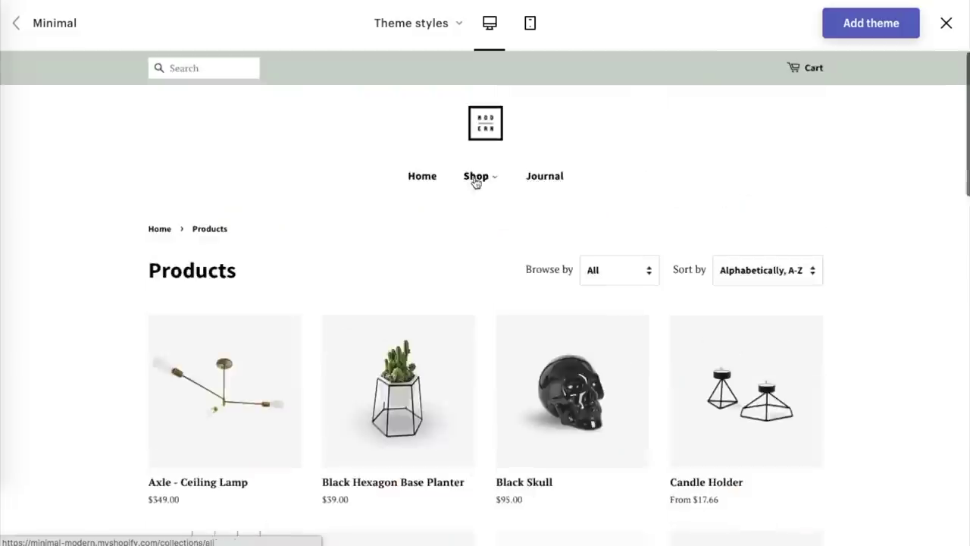
{"action": "left_click", "coordinate": [531, 180]}
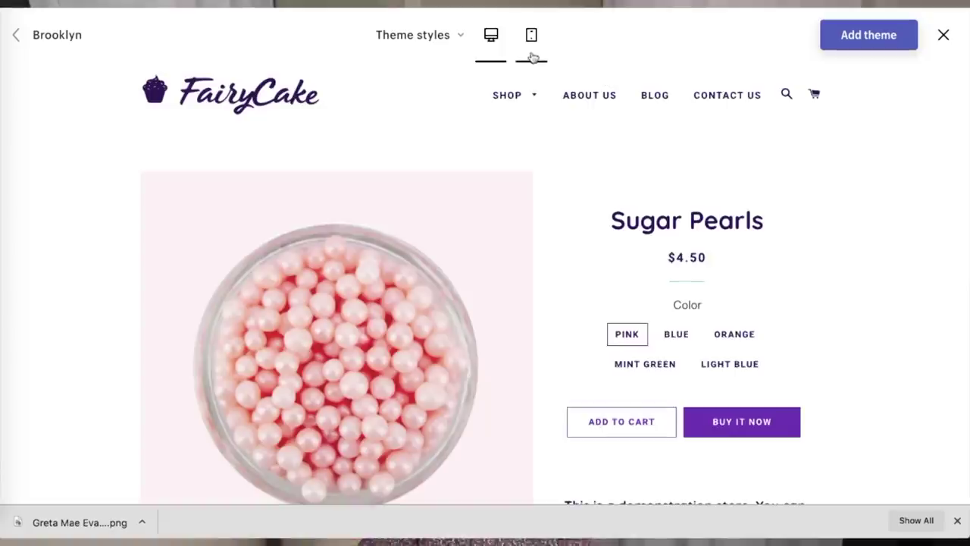
- Switch the Brooklyn demo store to the mobile preview and examine its home page and the Plain Baking Cups product page
{"action": "left_click", "coordinate": [531, 44]}
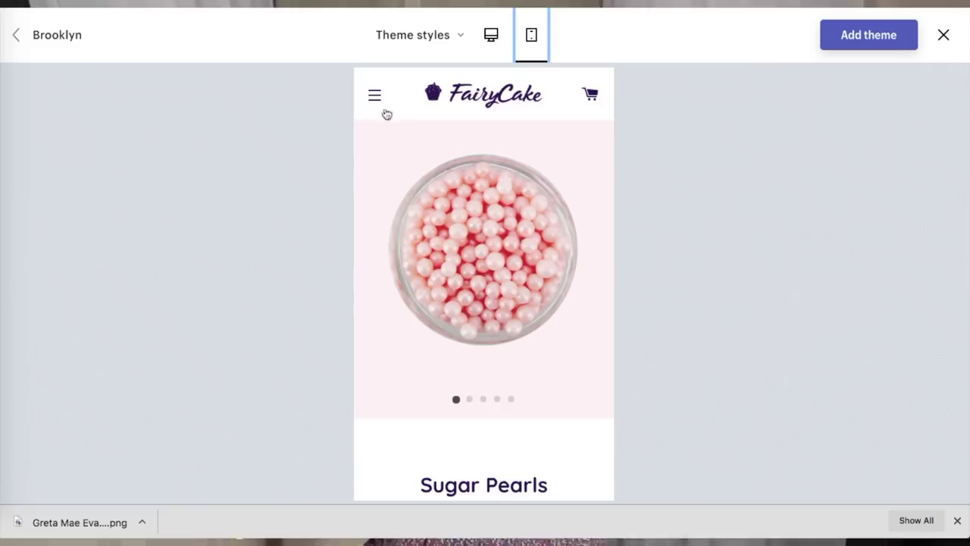
{"action": "scroll", "coordinate": [526, 219], "scroll_direction": "down", "scroll_amount": 5}
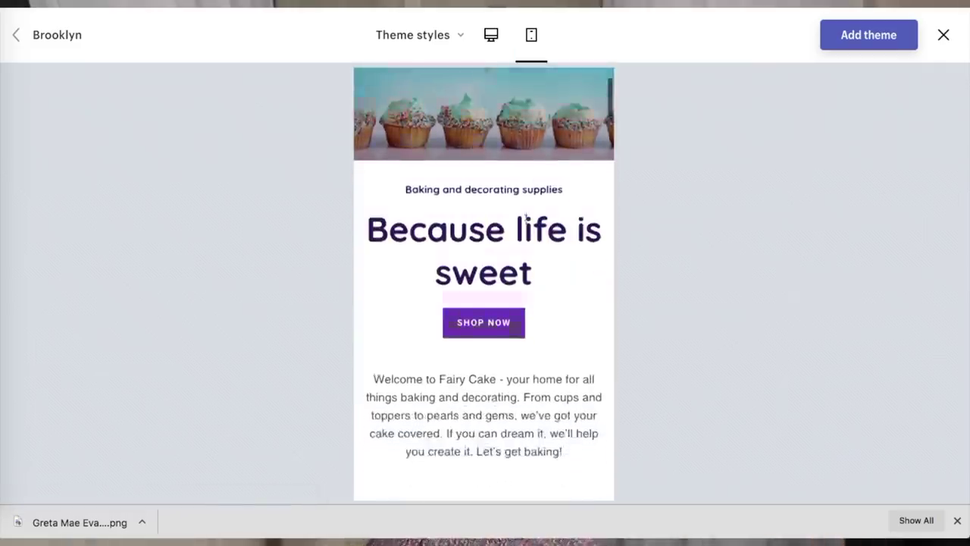
{"action": "scroll", "coordinate": [525, 222], "scroll_direction": "down", "scroll_amount": 10}
{"action": "left_click", "coordinate": [525, 223]}
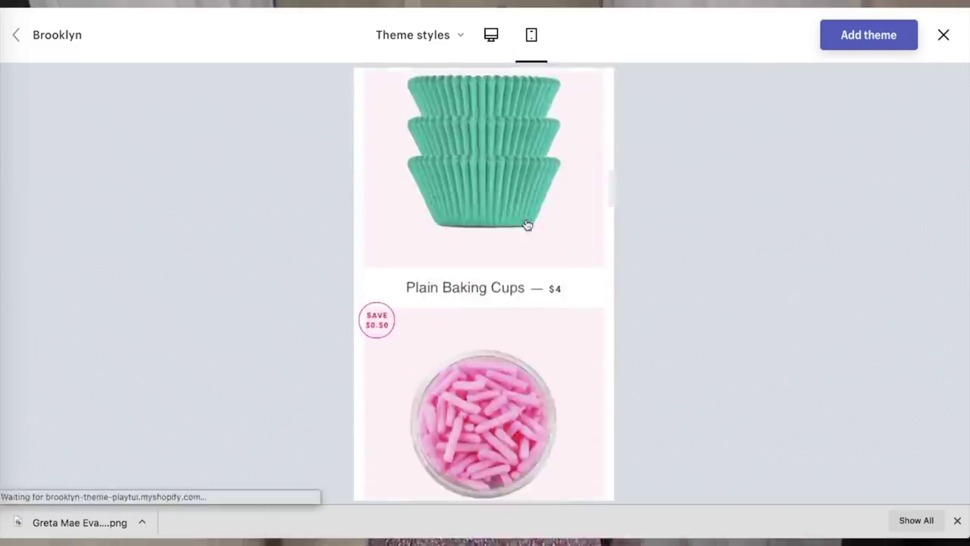
{"action": "scroll", "coordinate": [527, 225], "scroll_direction": "down", "scroll_amount": 5}
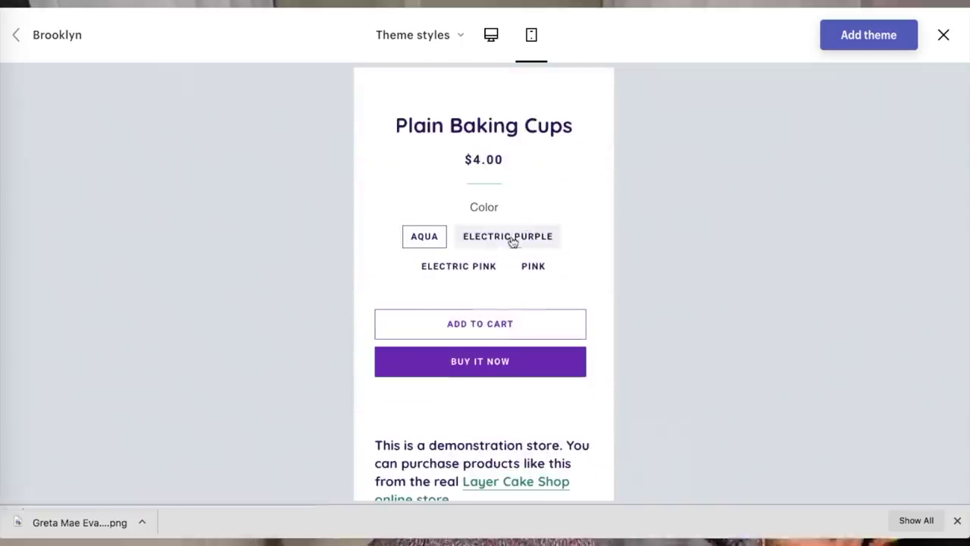
{"action": "scroll", "coordinate": [512, 238], "scroll_direction": "up", "scroll_amount": 1}
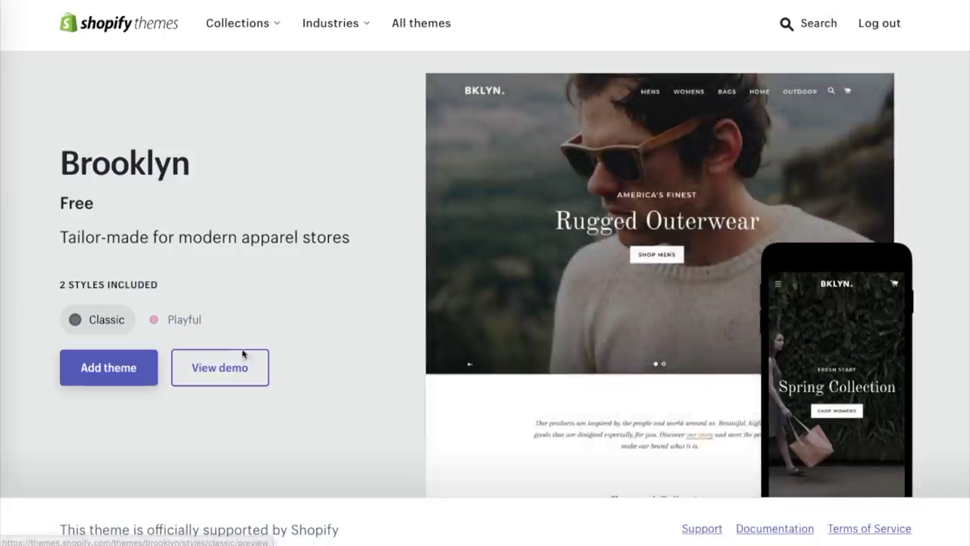
- Open the Brooklyn theme's Classic demo store and look through its home page
{"action": "left_click", "coordinate": [243, 354]}
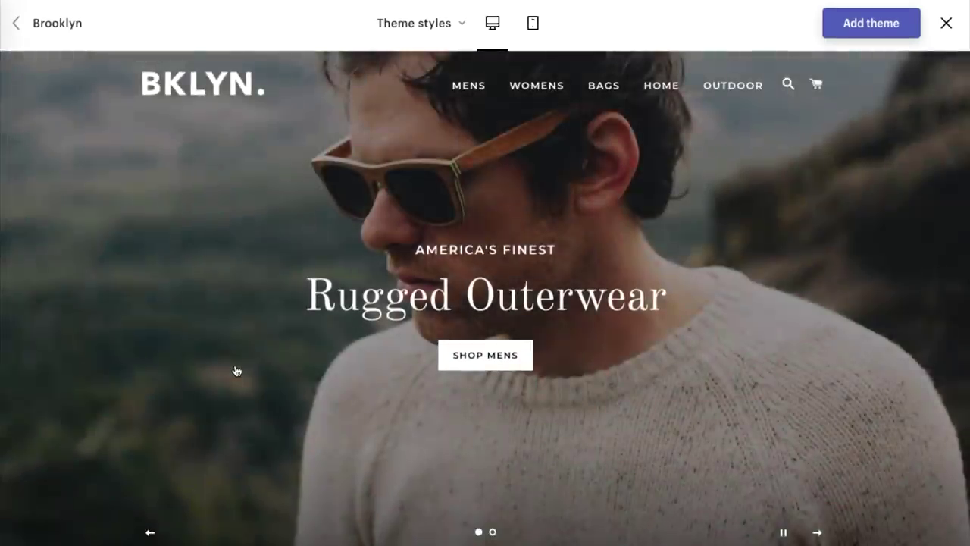
{"action": "scroll", "coordinate": [237, 371], "scroll_direction": "down", "scroll_amount": 10}
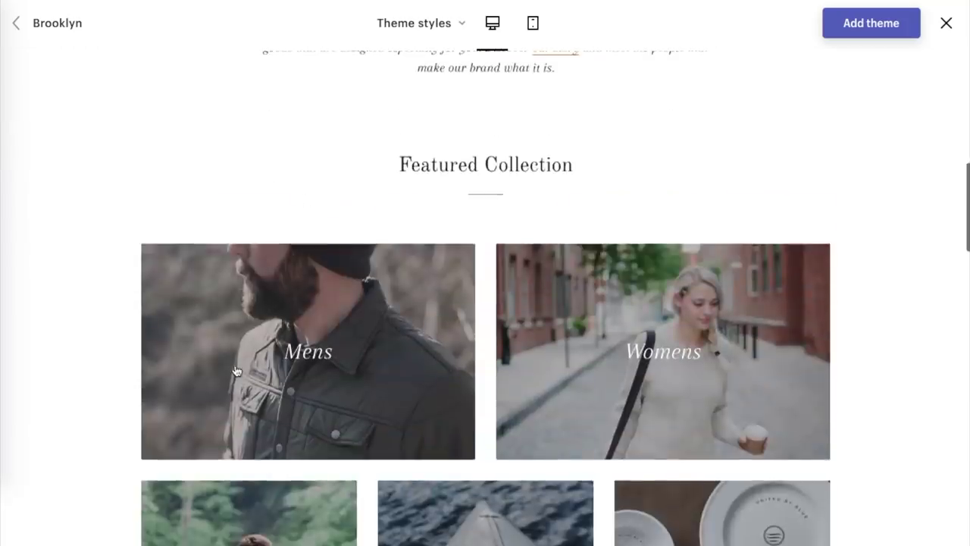
{"action": "scroll", "coordinate": [237, 370], "scroll_direction": "down", "scroll_amount": 10}
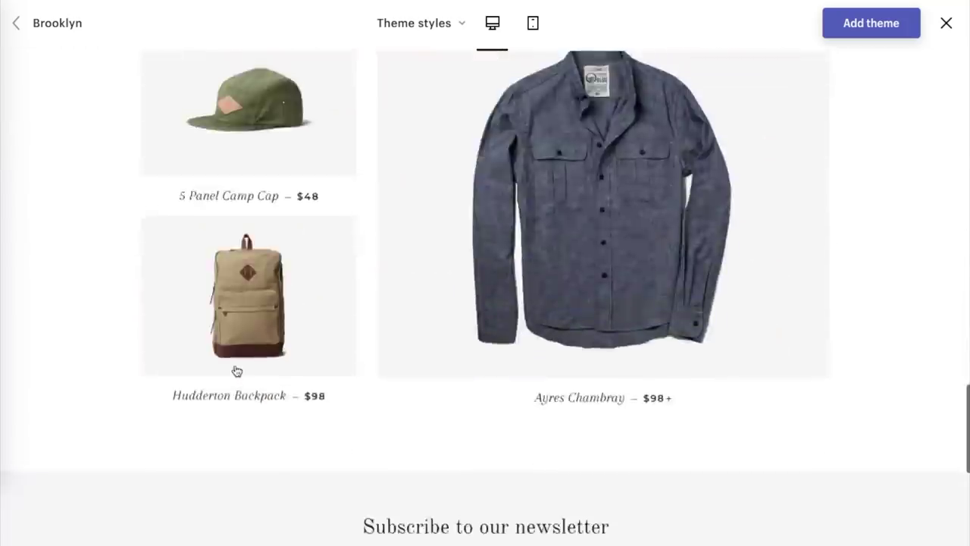
{"action": "scroll", "coordinate": [235, 371], "scroll_direction": "down", "scroll_amount": 5}
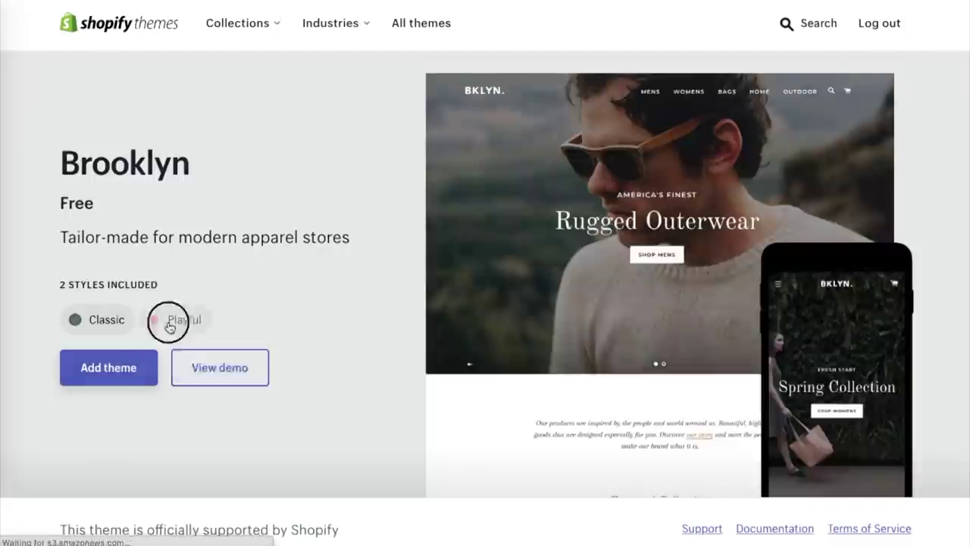
- Switch the Brooklyn theme to the Playful style and look through the FairyCake demo store's home page
{"action": "left_click", "coordinate": [169, 321]}
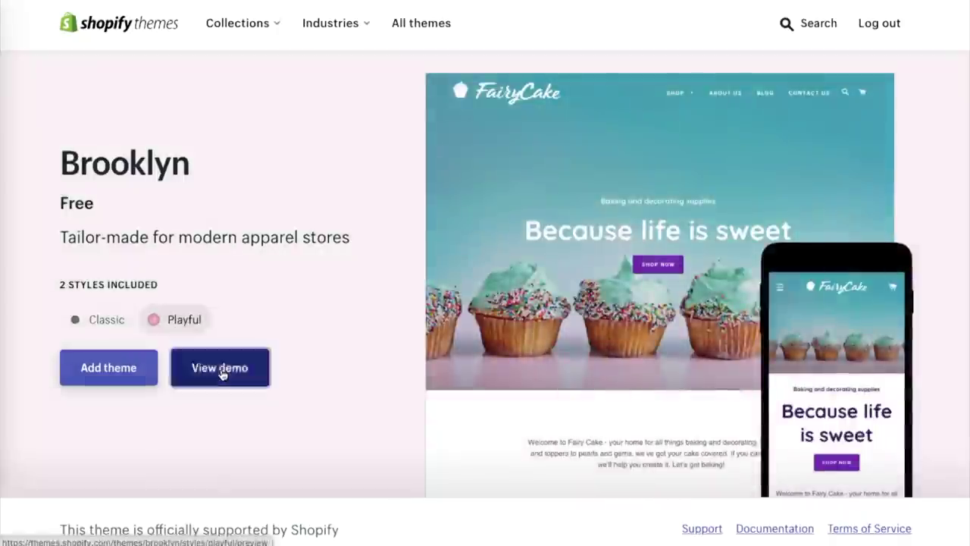
{"action": "left_click", "coordinate": [217, 371]}
{"action": "scroll", "coordinate": [223, 375], "scroll_direction": "down", "scroll_amount": 8}
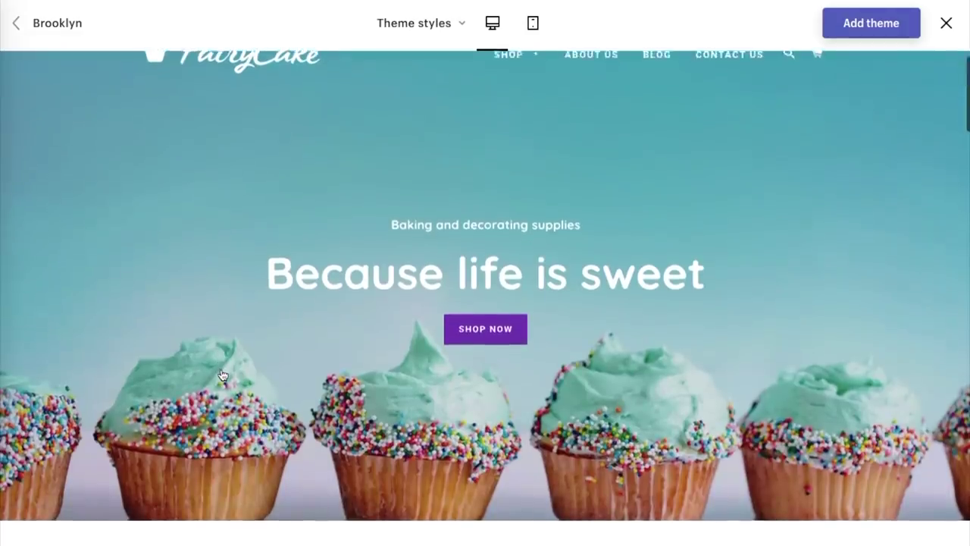
{"action": "scroll", "coordinate": [223, 375], "scroll_direction": "down", "scroll_amount": 7}
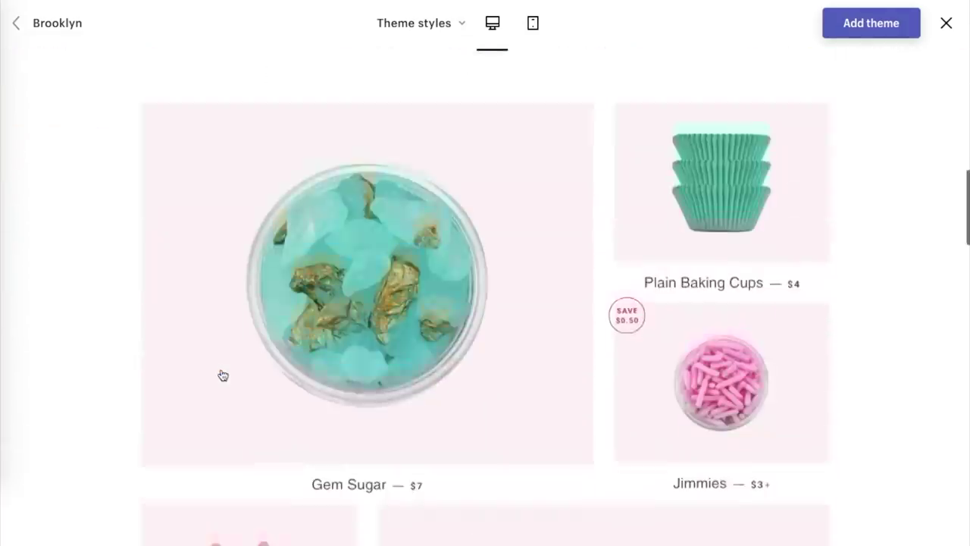
{"action": "scroll", "coordinate": [223, 375], "scroll_direction": "down", "scroll_amount": 10}
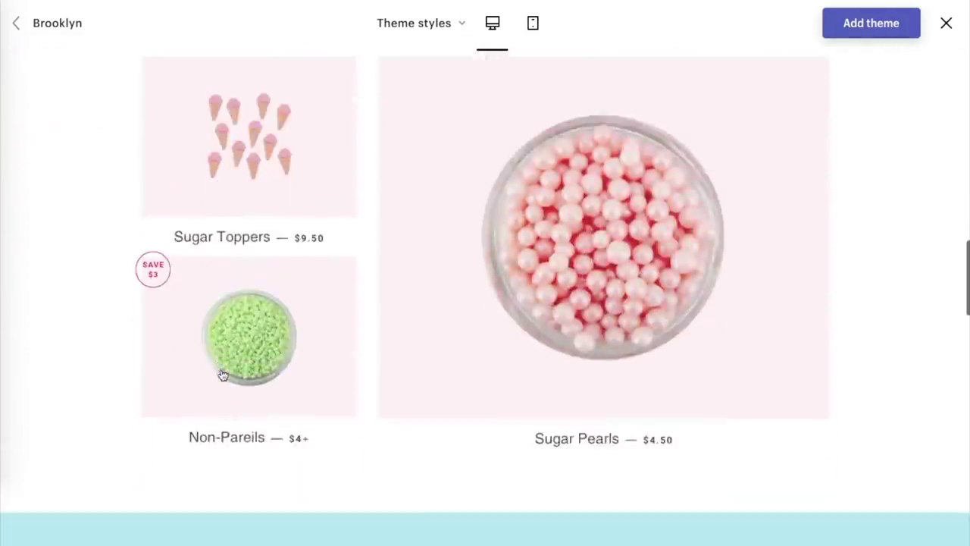
{"action": "scroll", "coordinate": [223, 375], "scroll_direction": "down", "scroll_amount": 5}
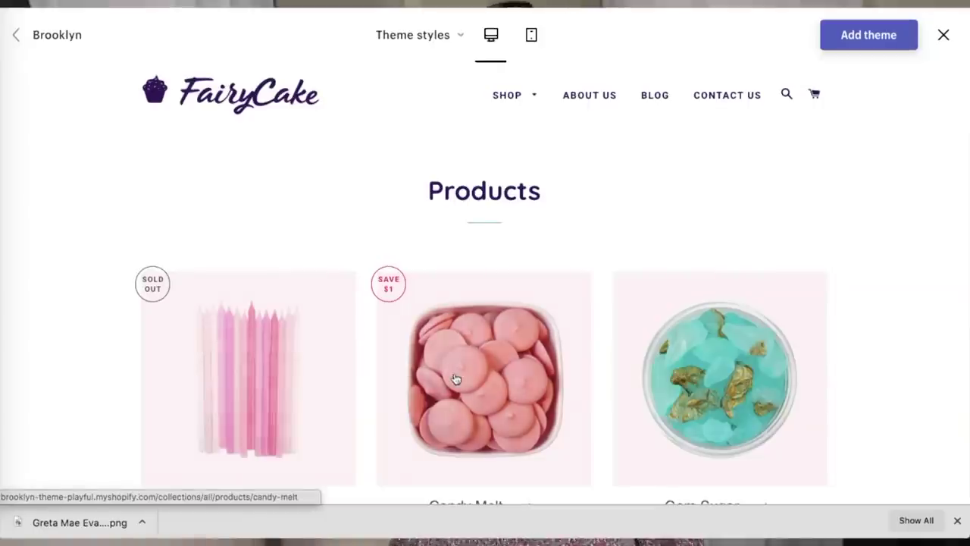
- Look through the FairyCake demo's Products page and the whole Sugar Pearls product page
{"action": "scroll", "coordinate": [456, 379], "scroll_direction": "down", "scroll_amount": 7}
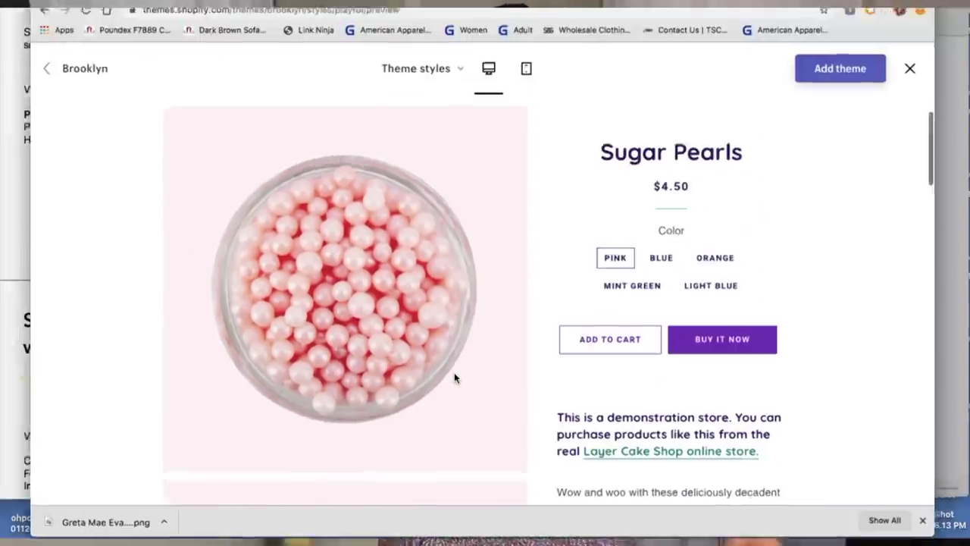
{"action": "scroll", "coordinate": [454, 372], "scroll_direction": "down", "scroll_amount": 6}
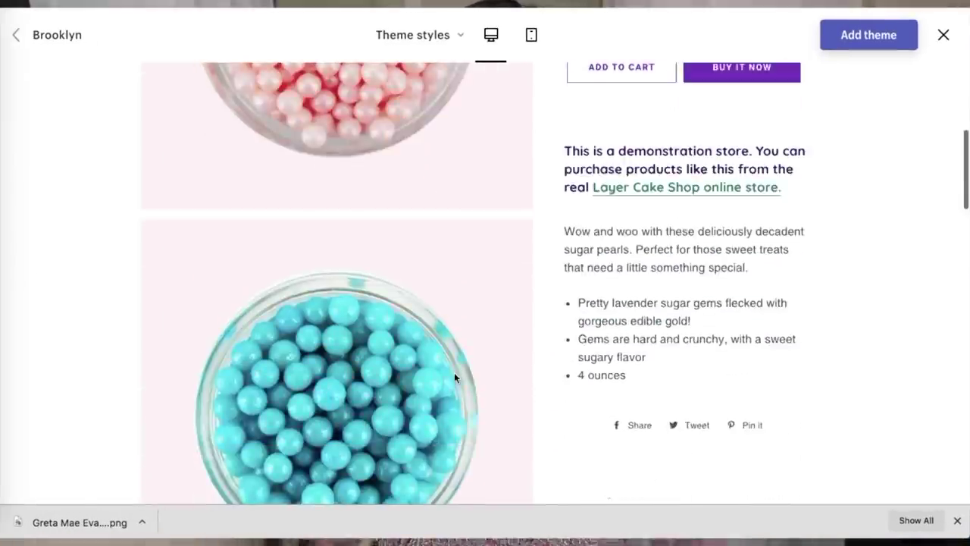
{"action": "scroll", "coordinate": [455, 377], "scroll_direction": "down", "scroll_amount": 10}
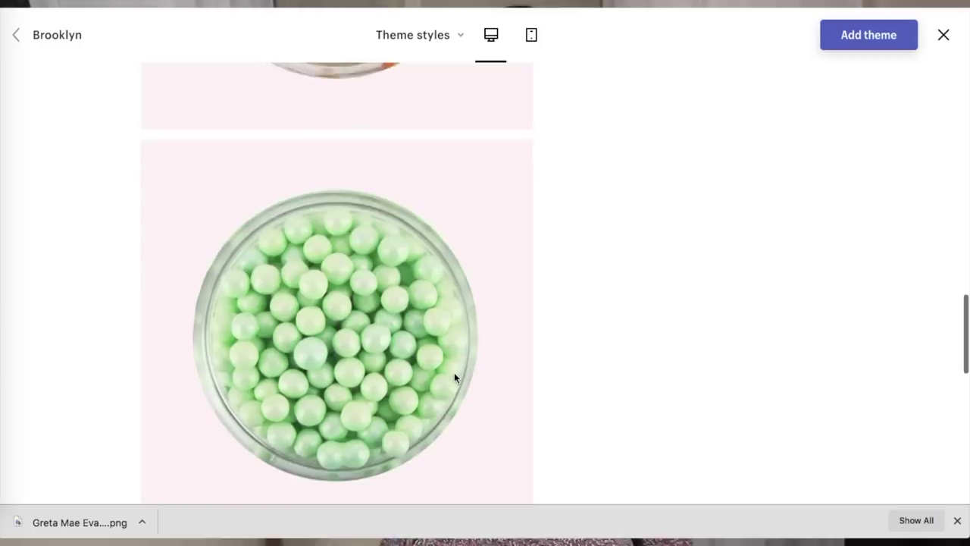
{"action": "scroll", "coordinate": [454, 377], "scroll_direction": "down", "scroll_amount": 10}
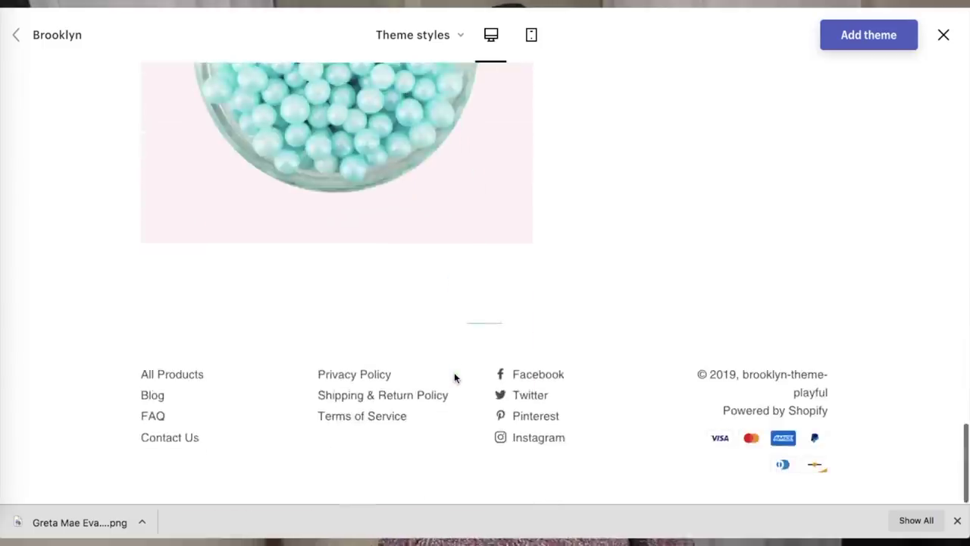
{"action": "scroll", "coordinate": [454, 376], "scroll_direction": "up", "scroll_amount": 20}
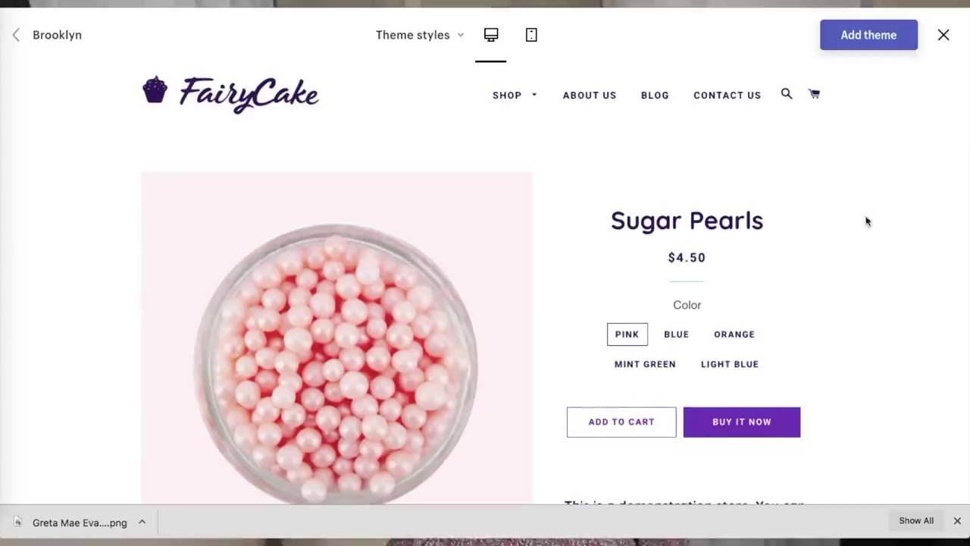
- In the mobile preview, try the Pink and Electric Pink colors of Plain Baking Cups and review the product page
{"action": "left_click", "coordinate": [531, 34]}
{"action": "left_click", "coordinate": [534, 491]}
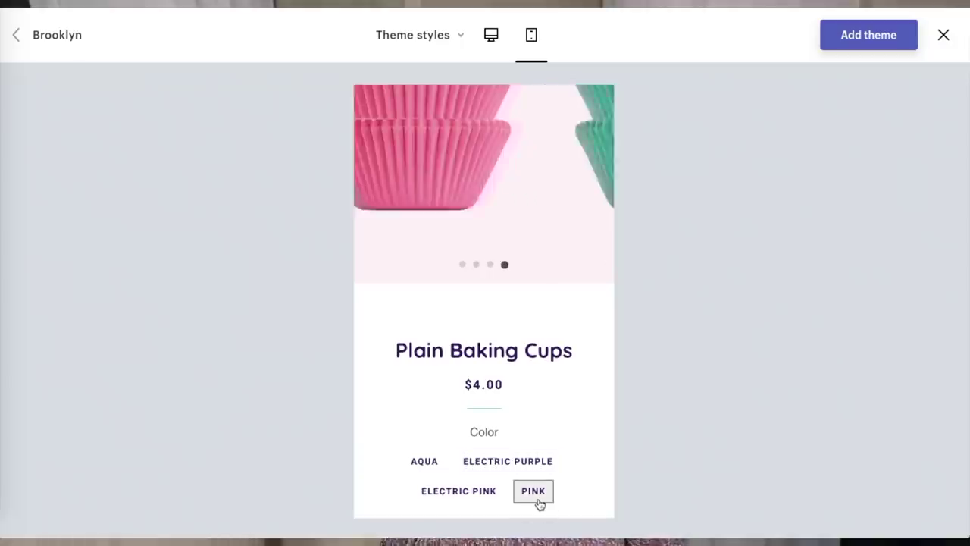
{"action": "scroll", "coordinate": [540, 504], "scroll_direction": "up", "scroll_amount": 1}
{"action": "left_click", "coordinate": [479, 510]}
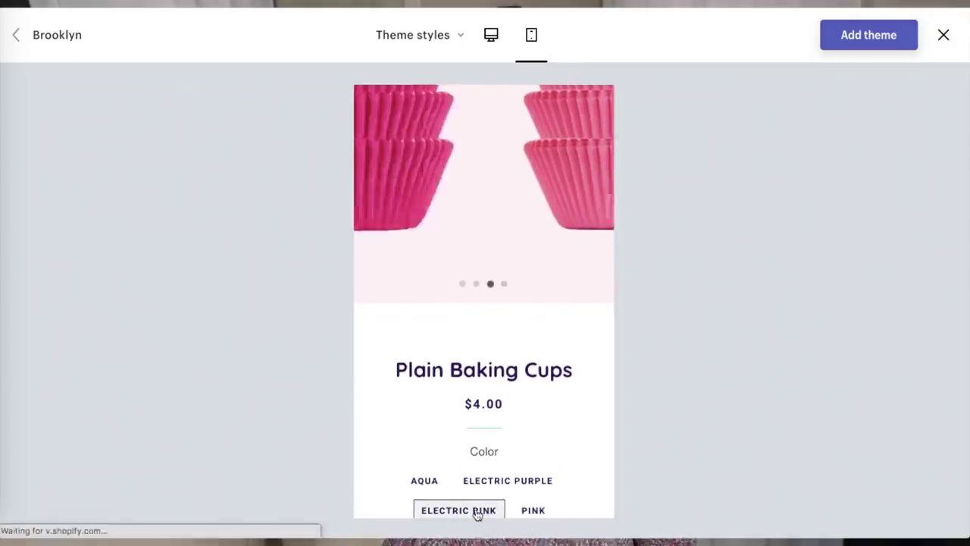
{"action": "scroll", "coordinate": [499, 451], "scroll_direction": "down", "scroll_amount": 10}
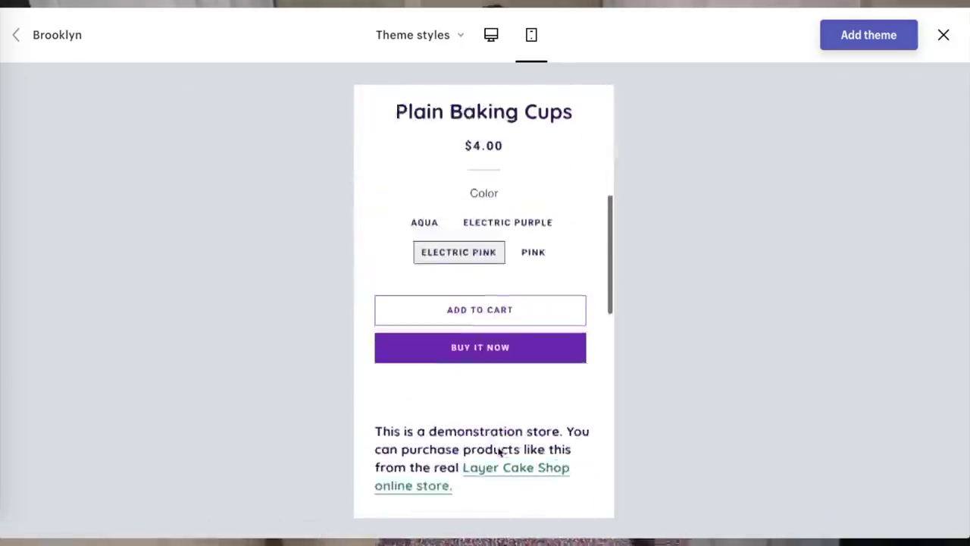
{"action": "scroll", "coordinate": [498, 451], "scroll_direction": "down", "scroll_amount": 5}
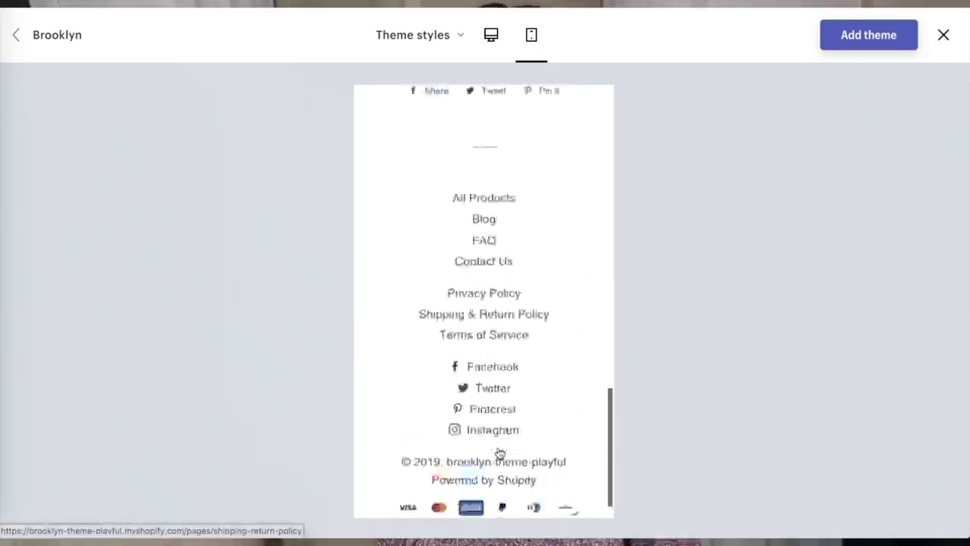
{"action": "scroll", "coordinate": [499, 452], "scroll_direction": "up", "scroll_amount": 8}
{"action": "scroll", "coordinate": [499, 452], "scroll_direction": "up", "scroll_amount": 3}
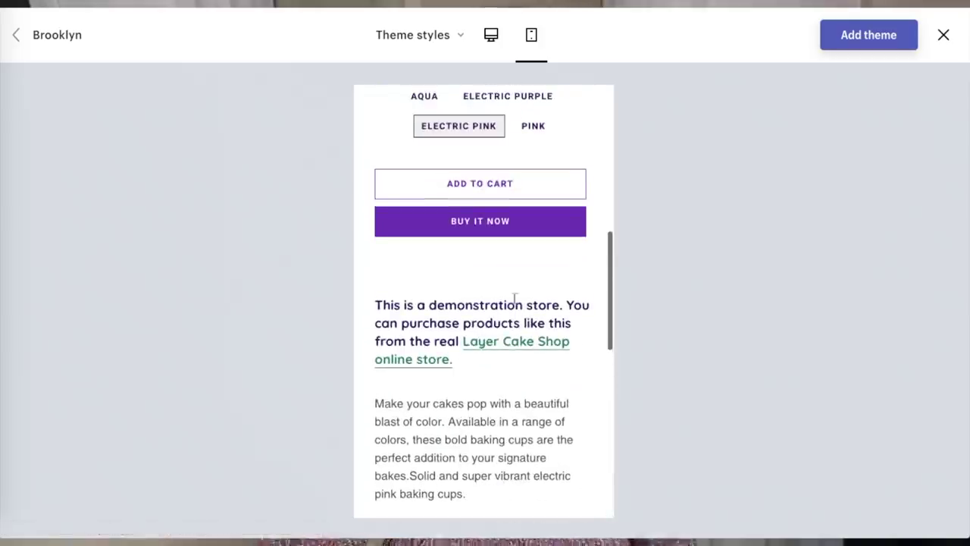
- Add the Electric Pink Plain Baking Cups to the cart and proceed to checkout to examine the mobile checkout form
{"action": "left_click", "coordinate": [498, 186]}
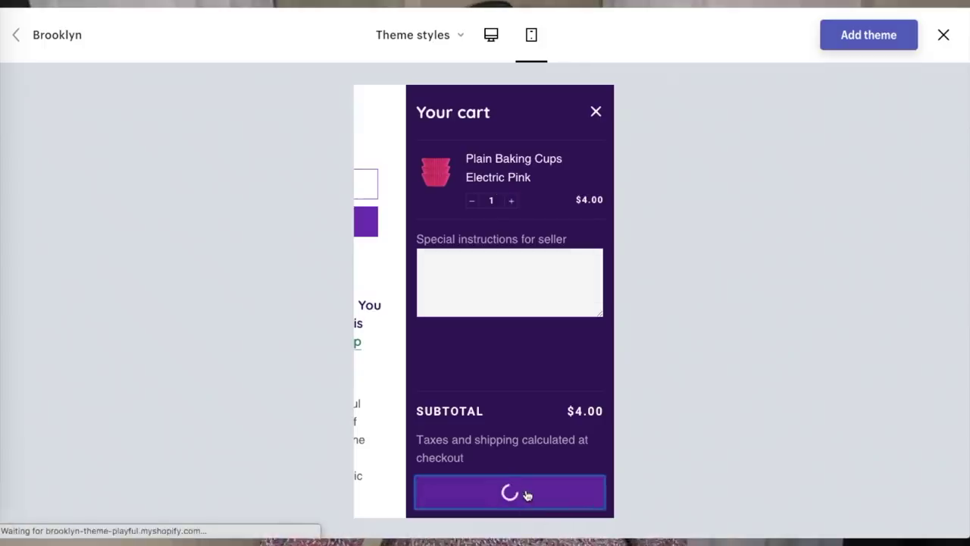
{"action": "scroll", "coordinate": [528, 331], "scroll_direction": "down", "scroll_amount": 2}
{"action": "scroll", "coordinate": [530, 331], "scroll_direction": "up", "scroll_amount": 2}
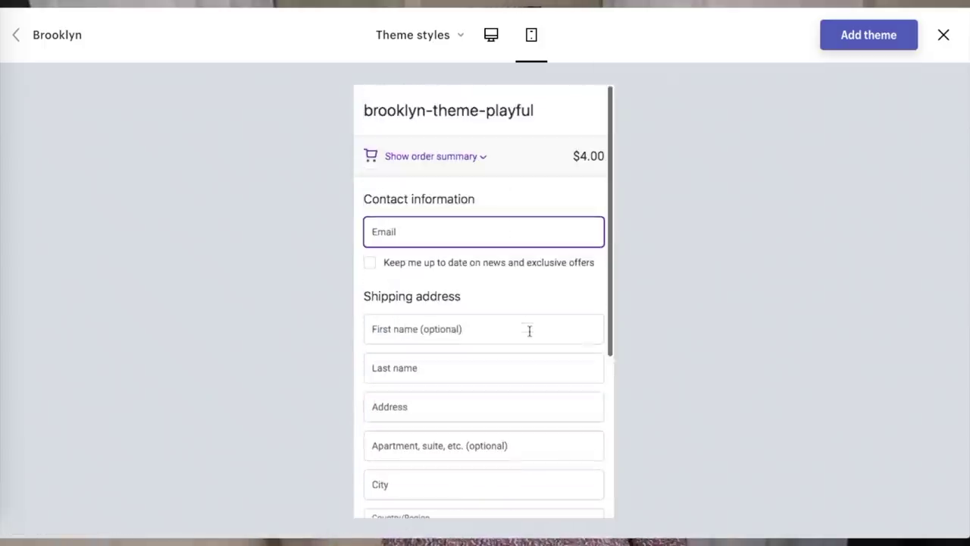
- Return the Brooklyn demo store to the desktop preview and add the theme to the store
{"action": "right_click", "coordinate": [508, 47]}
{"action": "left_click", "coordinate": [491, 35]}
{"action": "left_click", "coordinate": [849, 37]}
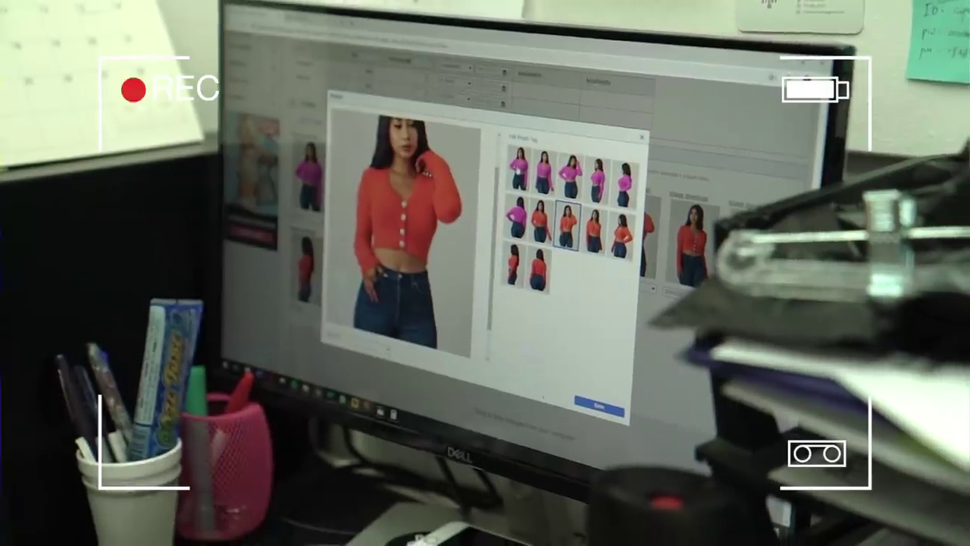
- In the Canva banner design, reposition the hand-on-hip photo of the purple set beside the two left photos
{"action": "left_click", "coordinate": [527, 165]}
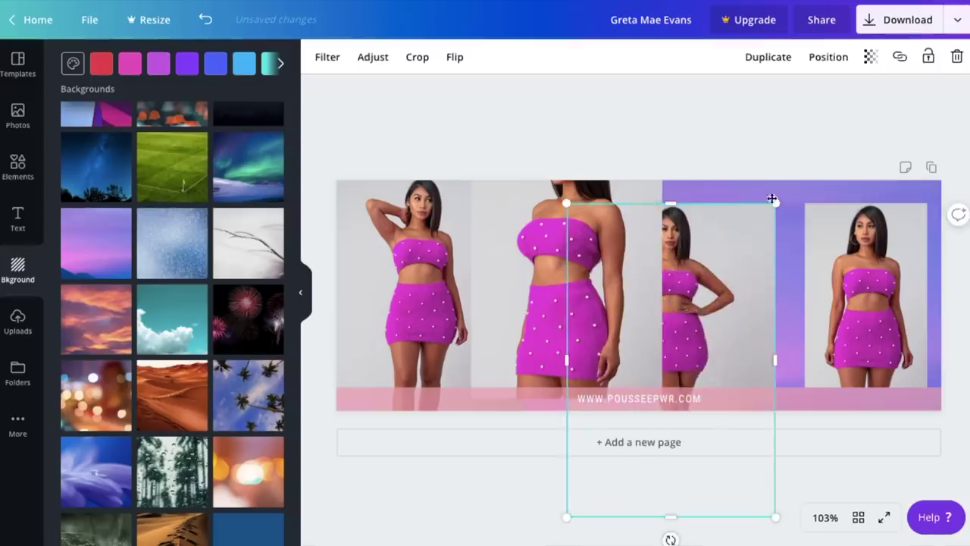
{"action": "right_click", "coordinate": [715, 249]}
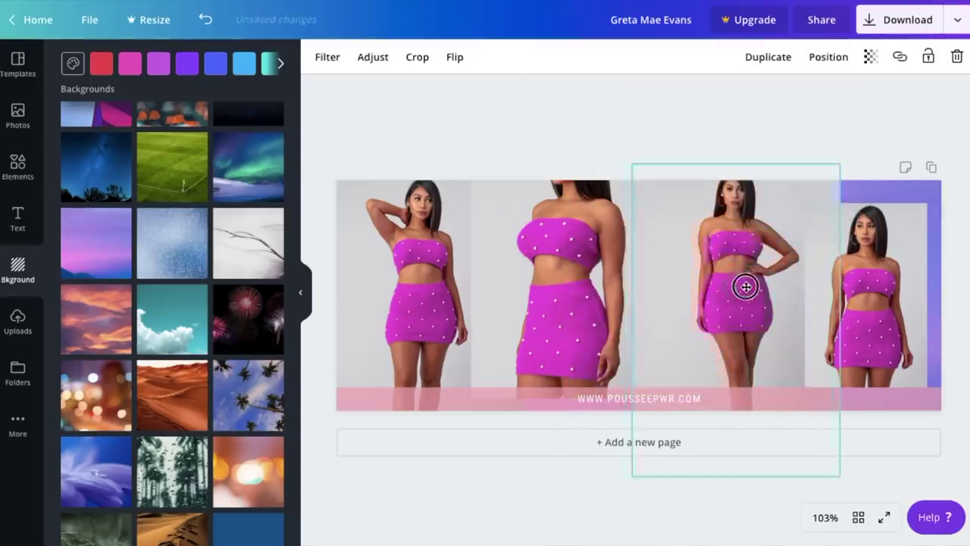
{"action": "double_click", "coordinate": [745, 283]}
{"action": "left_click", "coordinate": [682, 271]}
- Make the front-facing photo a cropped close-up in third place, with the hand-on-hip photo on its right
{"action": "left_click_drag", "start_coordinate": [831, 180], "coordinate": [754, 141]}
{"action": "left_click_drag", "start_coordinate": [855, 273], "coordinate": [730, 275]}
{"action": "double_click", "coordinate": [727, 277]}
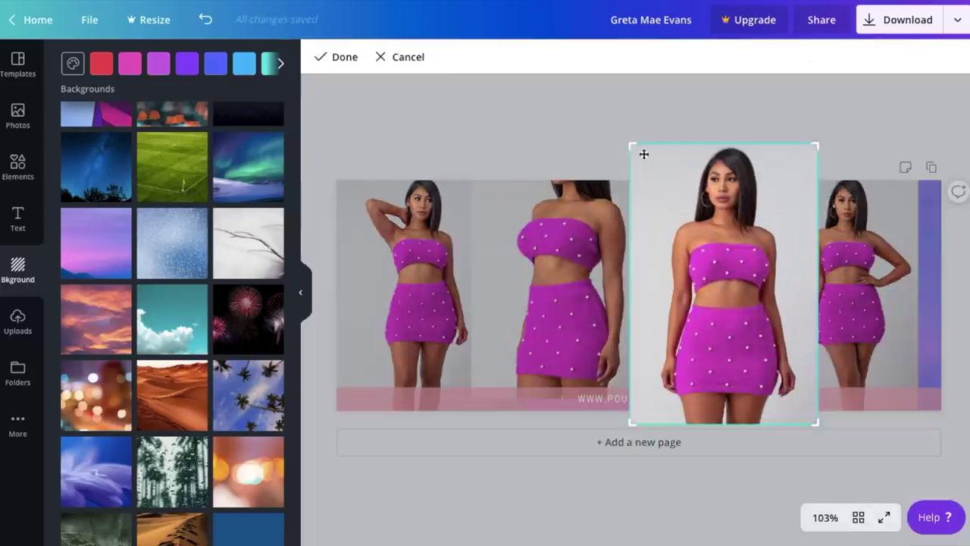
{"action": "left_click", "coordinate": [708, 275]}
{"action": "left_click", "coordinate": [788, 174]}
{"action": "left_click_drag", "start_coordinate": [788, 173], "coordinate": [777, 173]}
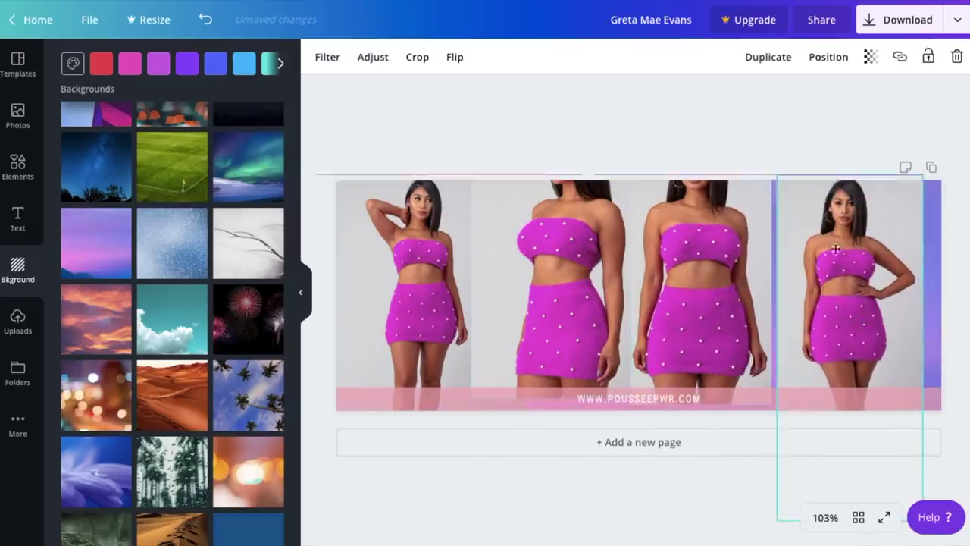
- Move the two outer photos inward against the close-ups so the purple background shows at both ends of the banner
{"action": "left_click", "coordinate": [525, 188]}
{"action": "left_click_drag", "start_coordinate": [890, 262], "coordinate": [530, 258]}
{"action": "left_click", "coordinate": [459, 143]}
{"action": "left_click", "coordinate": [779, 137]}
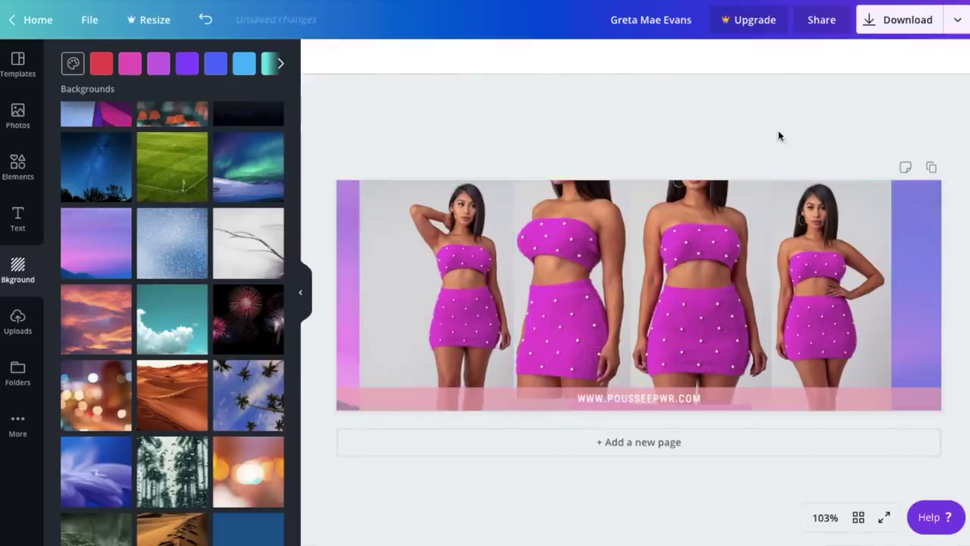
- Delete the pink website address strip from the banner and download the design
{"action": "left_click", "coordinate": [630, 398]}
{"action": "left_click", "coordinate": [777, 106]}
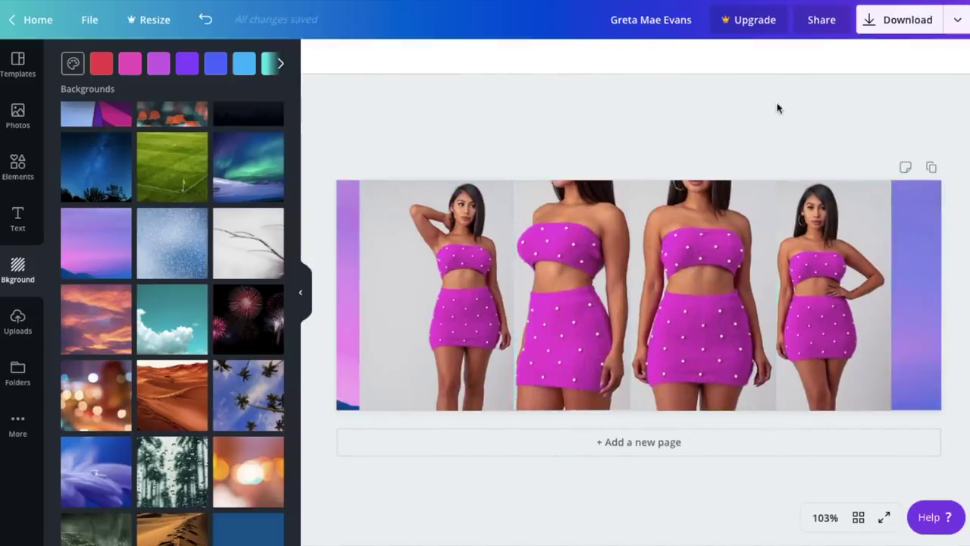
{"action": "left_click", "coordinate": [901, 20]}
{"action": "left_click", "coordinate": [823, 192]}
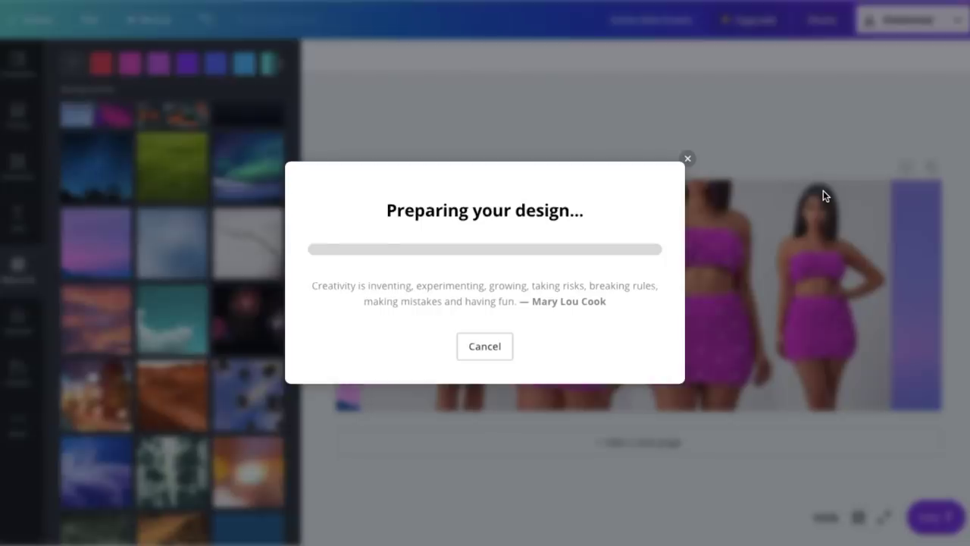
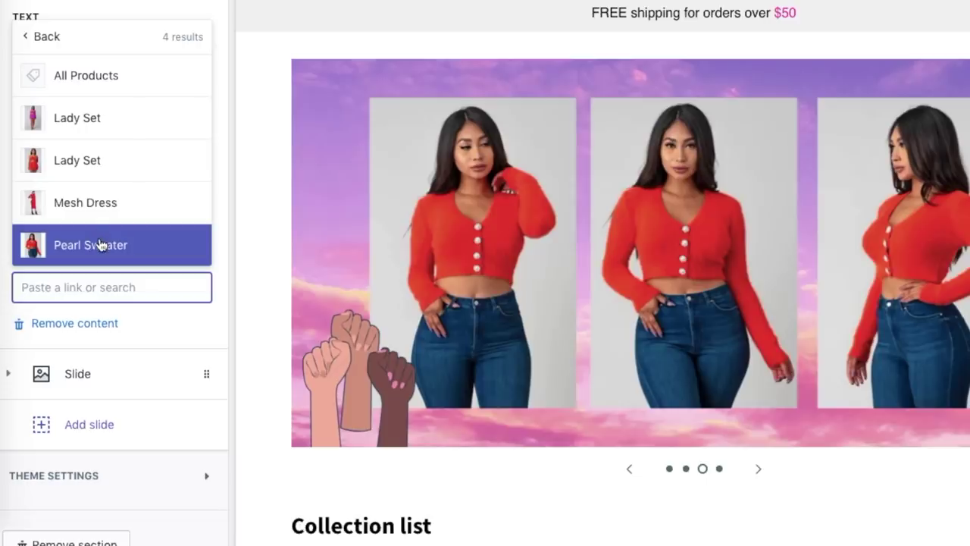
- In the Shopify slideshow settings, link the sweater slide's button to Pearl Sweater and the Lady Set-Purple slide's button to the purple Lady Set
{"action": "left_click", "coordinate": [100, 245]}
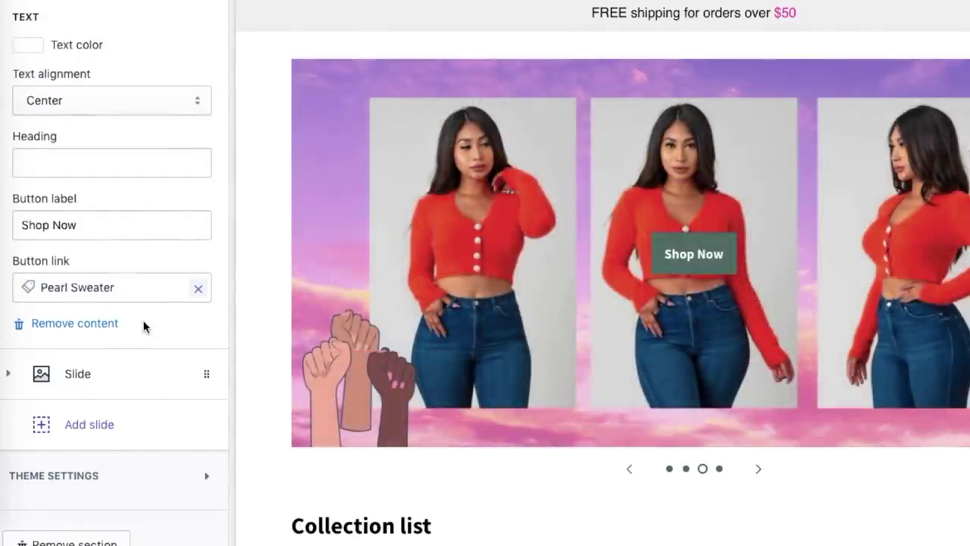
{"action": "left_click", "coordinate": [198, 288]}
{"action": "left_click", "coordinate": [88, 284]}
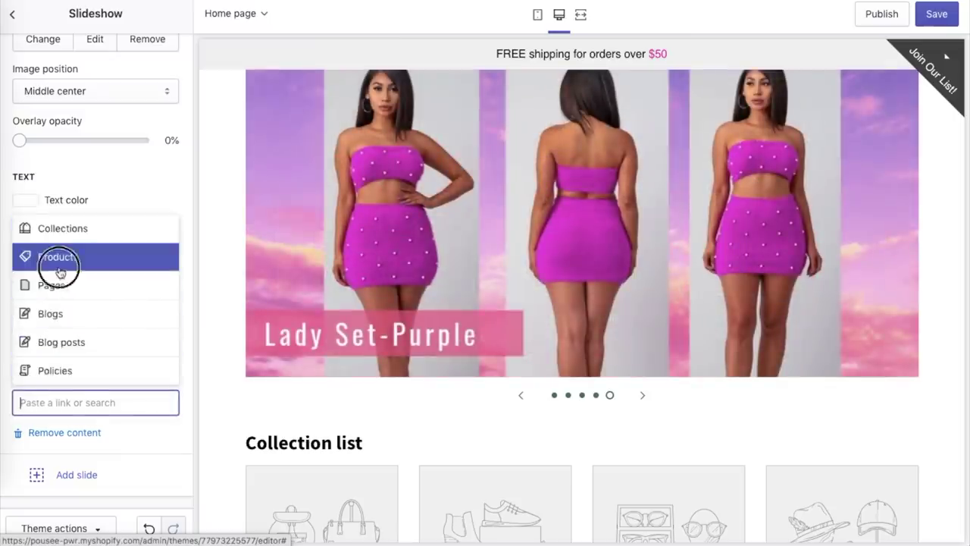
{"action": "left_click", "coordinate": [60, 267]}
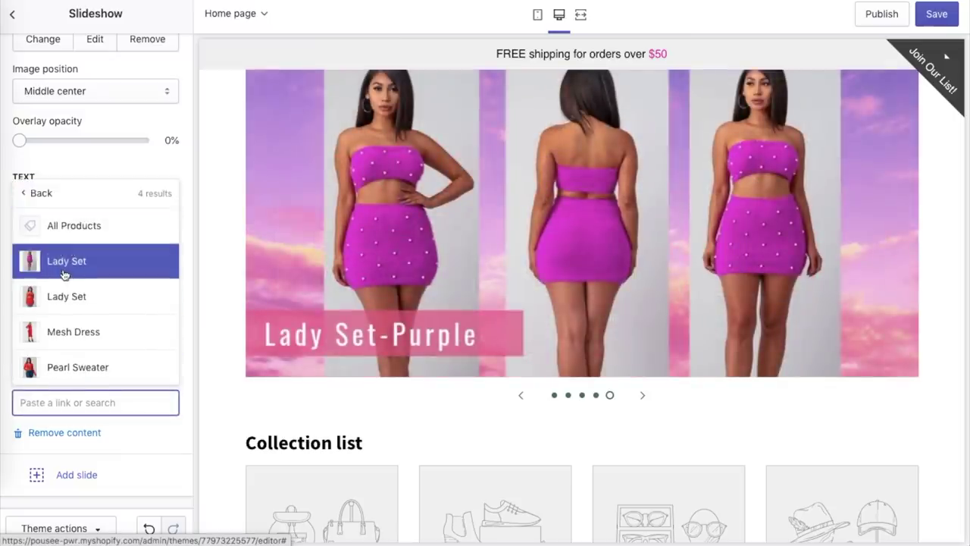
{"action": "left_click", "coordinate": [65, 275]}
- Set the theme's buttons and links color to white and the button text color to pink #FF009F
{"action": "scroll", "coordinate": [65, 275], "scroll_direction": "down", "scroll_amount": 2}
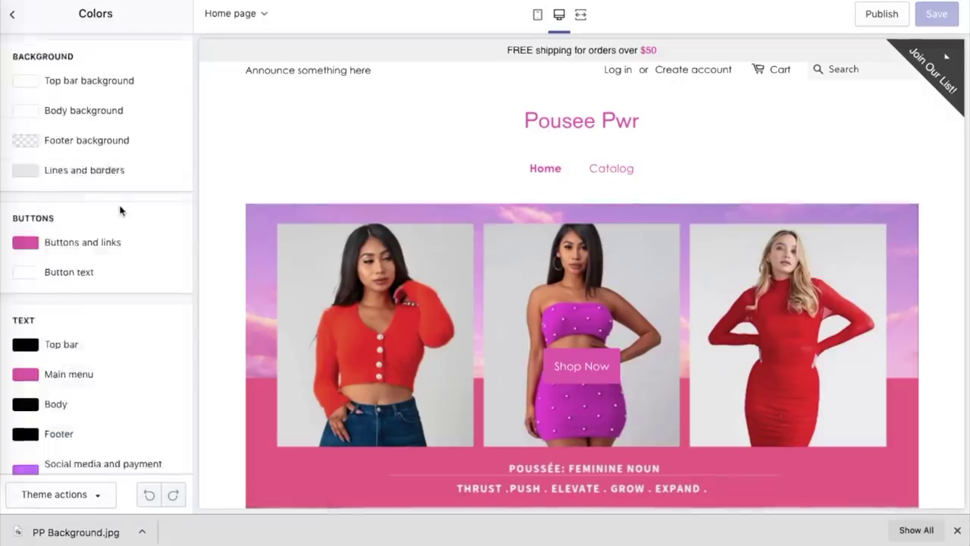
{"action": "left_click", "coordinate": [25, 243]}
{"action": "left_click_drag", "start_coordinate": [46, 280], "coordinate": [19, 220]}
{"action": "left_click", "coordinate": [25, 241]}
{"action": "left_click", "coordinate": [36, 331]}
{"action": "left_click_drag", "start_coordinate": [36, 331], "coordinate": [34, 367]}
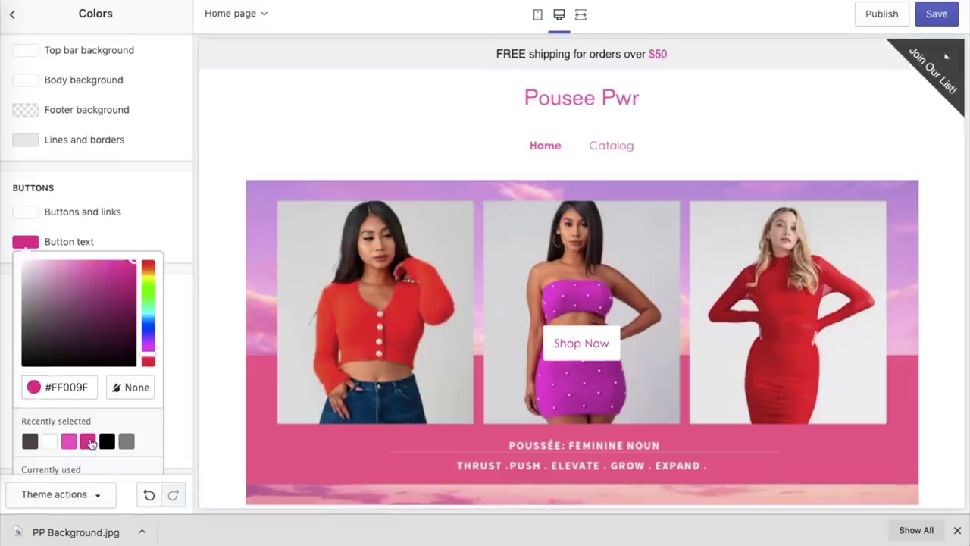
- Set the theme's button text color to white and the buttons and links color to pink #DE4CA7, checking them on the slideshow
{"action": "left_click", "coordinate": [25, 211]}
{"action": "left_click", "coordinate": [108, 243]}
{"action": "left_click", "coordinate": [25, 241]}
{"action": "left_click_drag", "start_coordinate": [46, 273], "coordinate": [7, 233]}
{"action": "left_click", "coordinate": [25, 211]}
{"action": "mouse_move", "coordinate": [91, 265]}
{"action": "left_mouse_down"}
{"action": "mouse_move", "coordinate": [109, 258]}
{"action": "mouse_move", "coordinate": [93, 242]}
{"action": "left_mouse_up"}
{"action": "left_click", "coordinate": [643, 491]}
{"action": "left_click", "coordinate": [643, 492]}
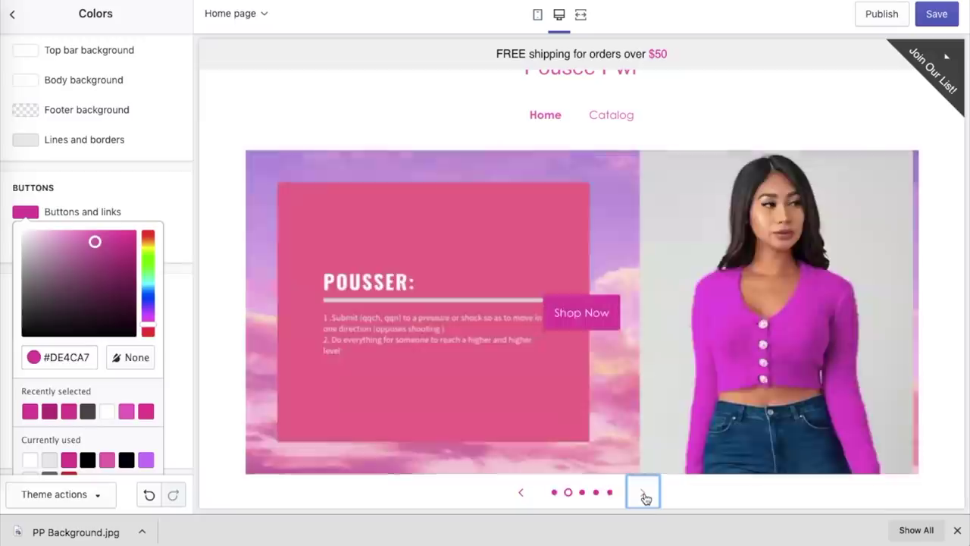
- Change the main menu text color from the theme's Text colors to pink
{"action": "left_click", "coordinate": [25, 343]}
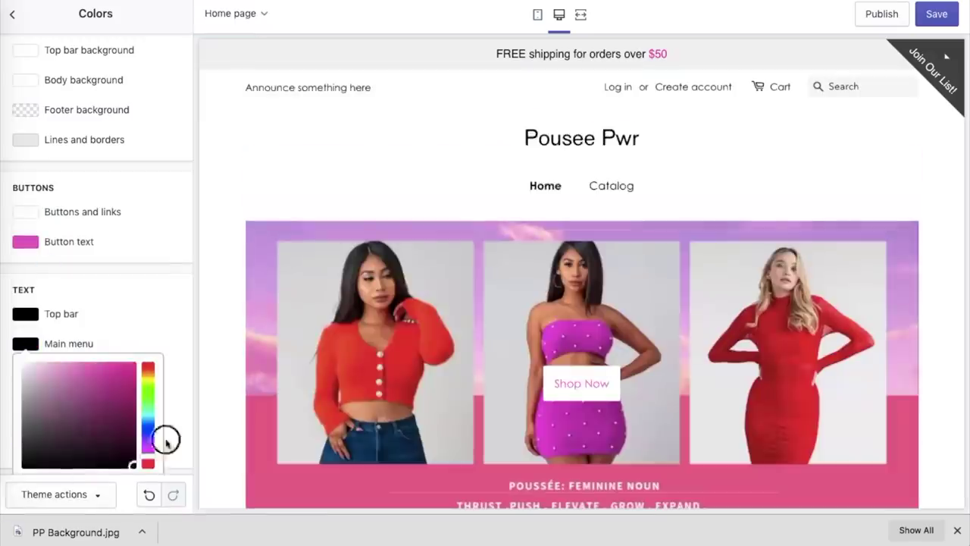
{"action": "left_click", "coordinate": [76, 342]}
{"action": "left_click", "coordinate": [113, 401]}
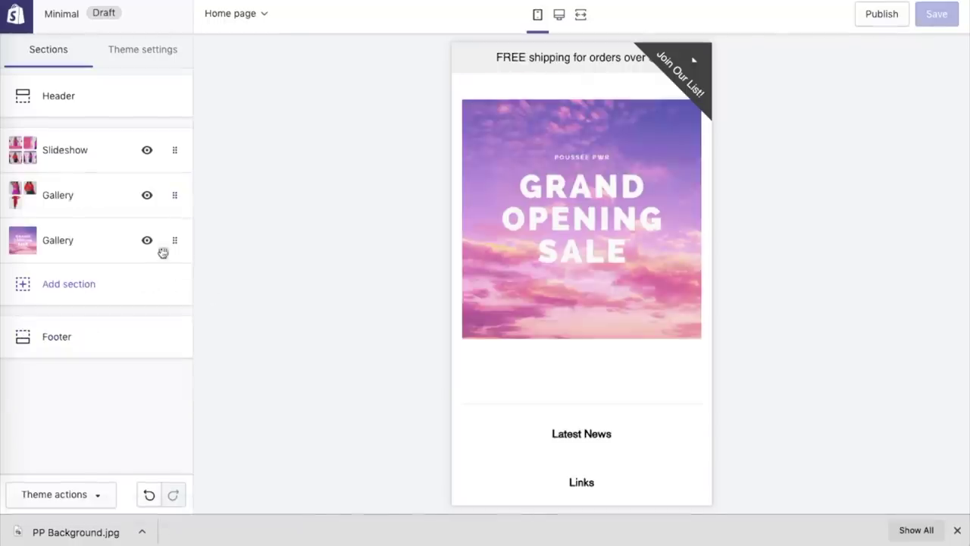
- Move the Grand Opening Sale gallery above the product photo gallery, and add another Gallery section with its image upload opened
{"action": "left_click_drag", "start_coordinate": [166, 244], "coordinate": [168, 195]}
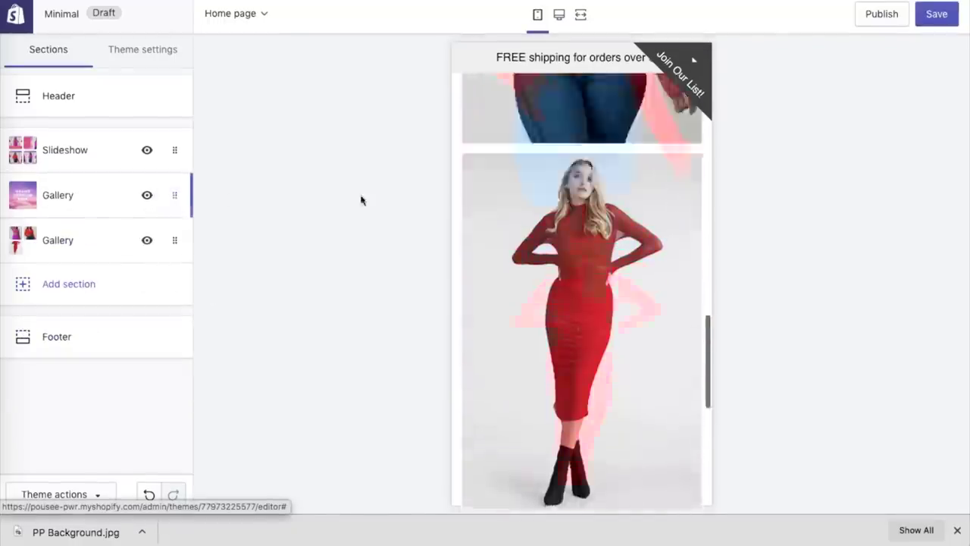
{"action": "left_click", "coordinate": [68, 283]}
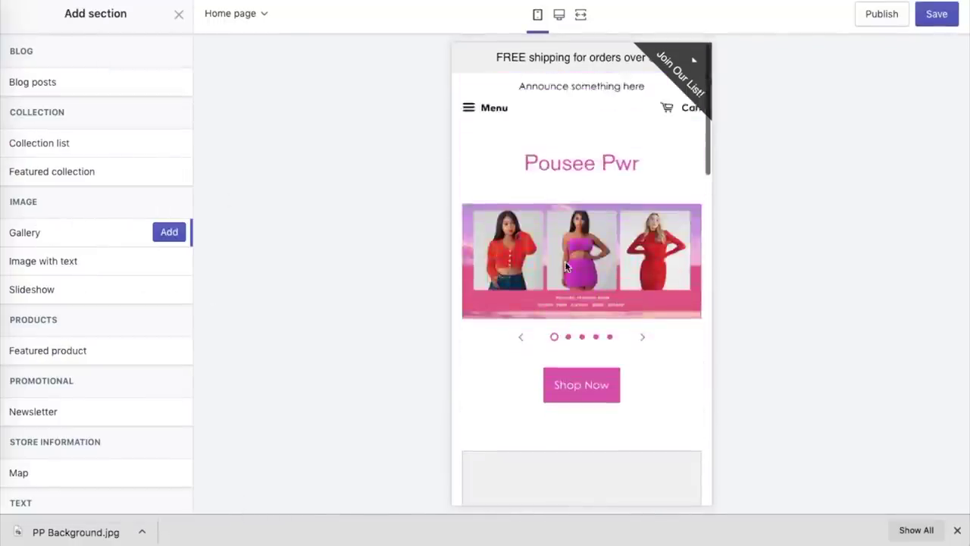
{"action": "left_click", "coordinate": [169, 232]}
{"action": "left_click", "coordinate": [113, 114]}
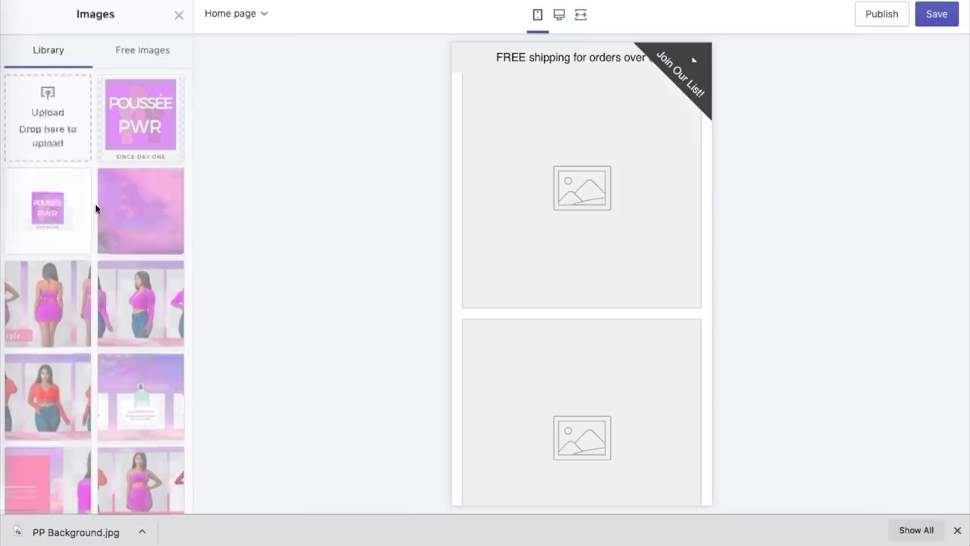
{"action": "left_click", "coordinate": [58, 119]}
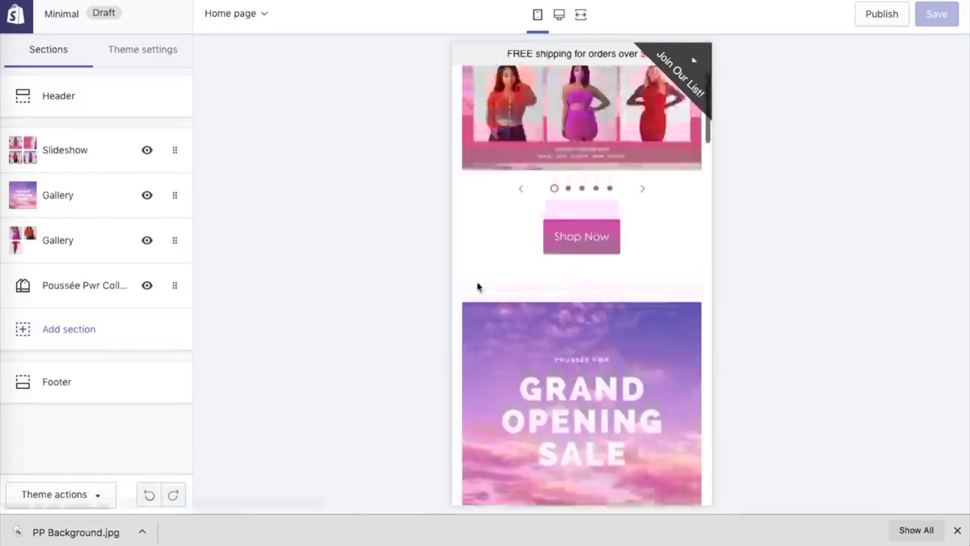
- Review the home page's slideshow, galleries and product collection in the mobile and desktop previews
{"action": "scroll", "coordinate": [477, 284], "scroll_direction": "down", "scroll_amount": 5}
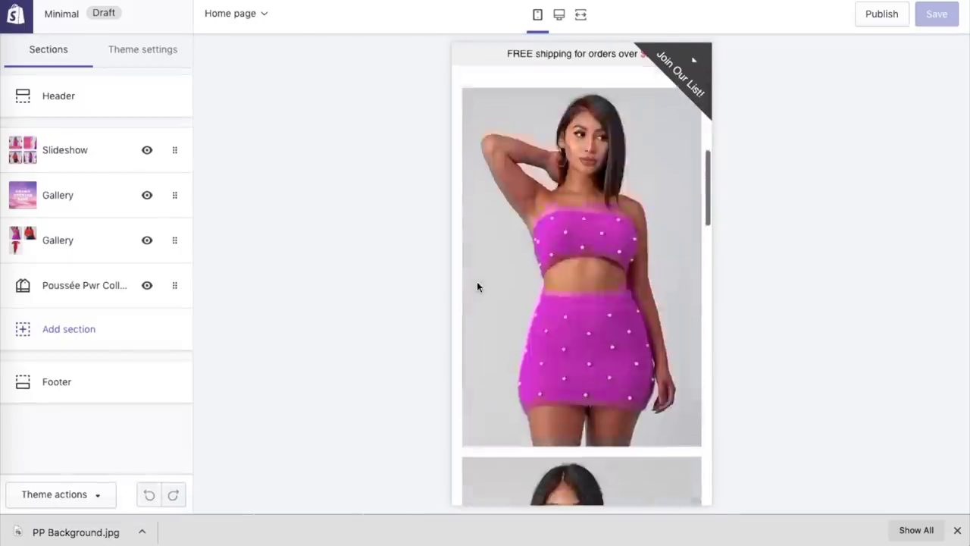
{"action": "scroll", "coordinate": [479, 288], "scroll_direction": "down", "scroll_amount": 7}
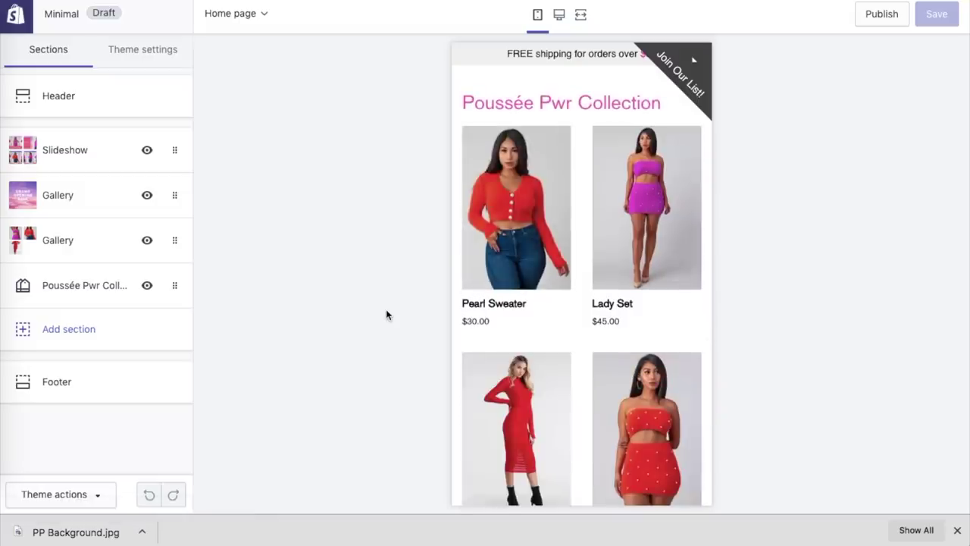
{"action": "left_click", "coordinate": [559, 15]}
{"action": "scroll", "coordinate": [563, 255], "scroll_direction": "up", "scroll_amount": 15}
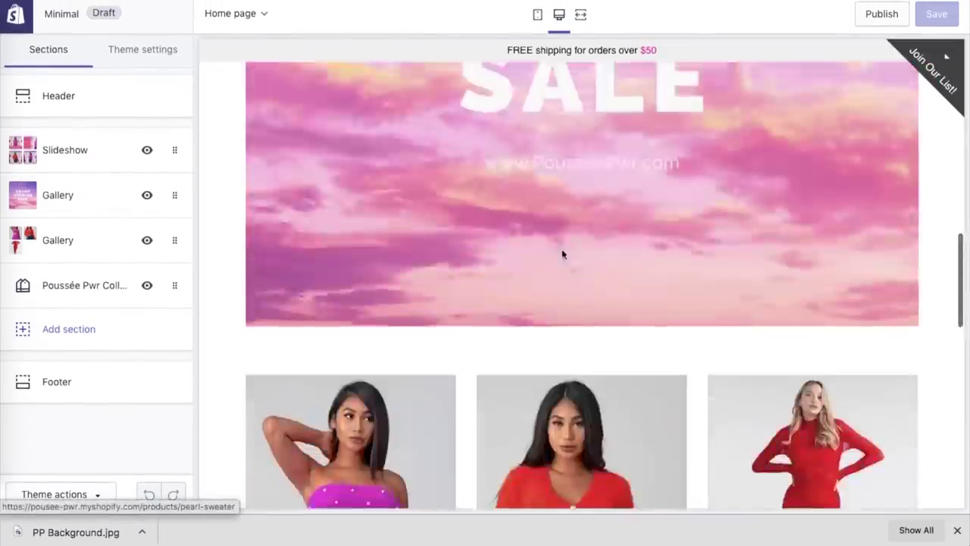
{"action": "scroll", "coordinate": [562, 255], "scroll_direction": "up", "scroll_amount": 5}
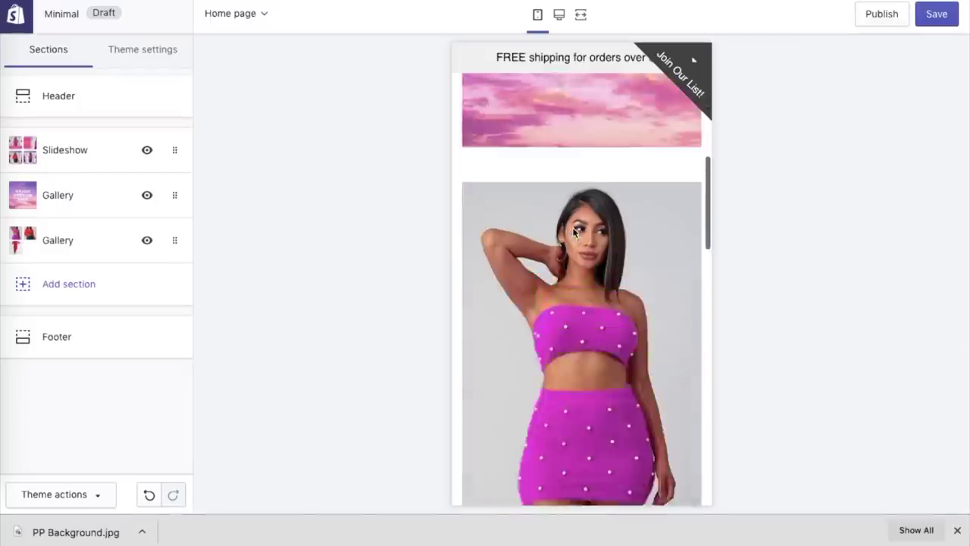
- Add a Featured collection section to the home page below the product photo gallery
{"action": "scroll", "coordinate": [575, 235], "scroll_direction": "down", "scroll_amount": 5}
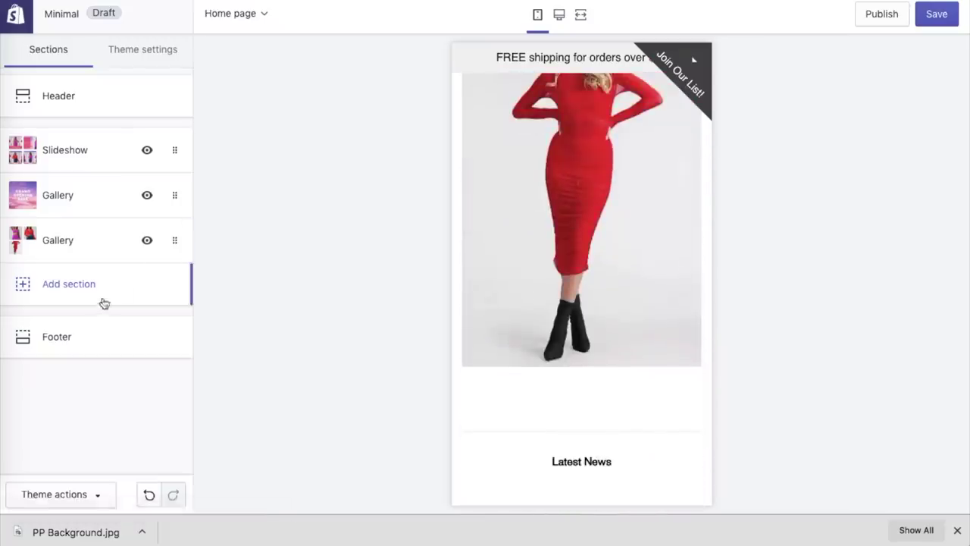
{"action": "left_click", "coordinate": [121, 288]}
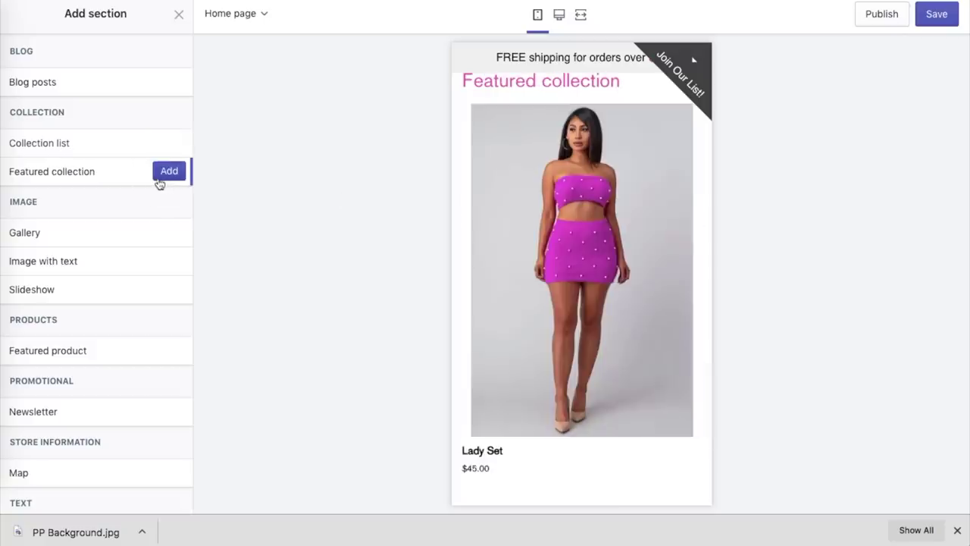
{"action": "scroll", "coordinate": [529, 288], "scroll_direction": "up", "scroll_amount": 8}
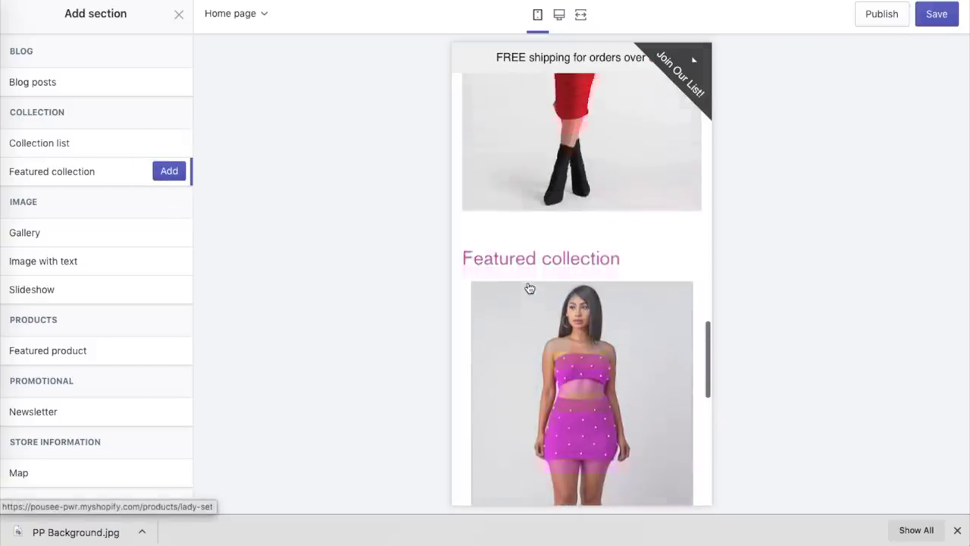
{"action": "scroll", "coordinate": [529, 288], "scroll_direction": "up", "scroll_amount": 10}
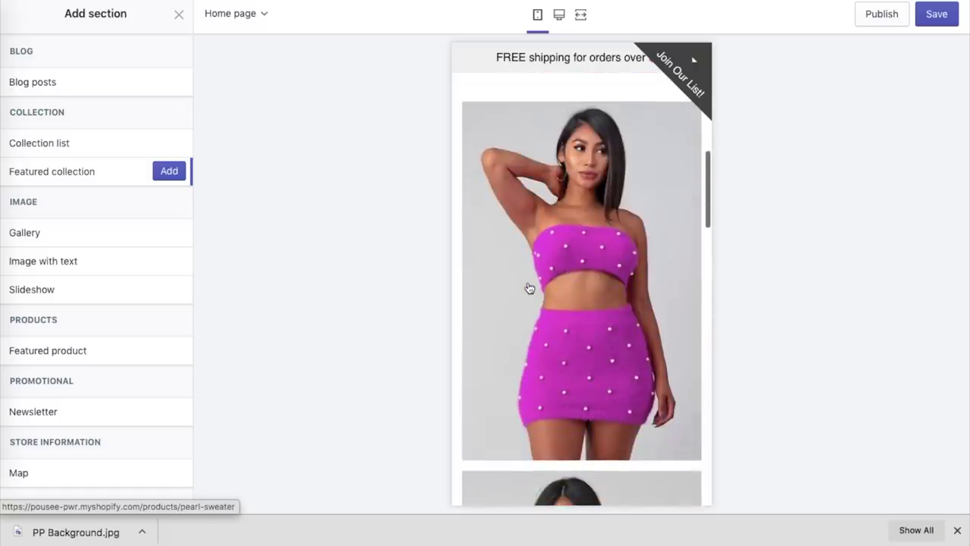
{"action": "scroll", "coordinate": [529, 288], "scroll_direction": "down", "scroll_amount": 1}
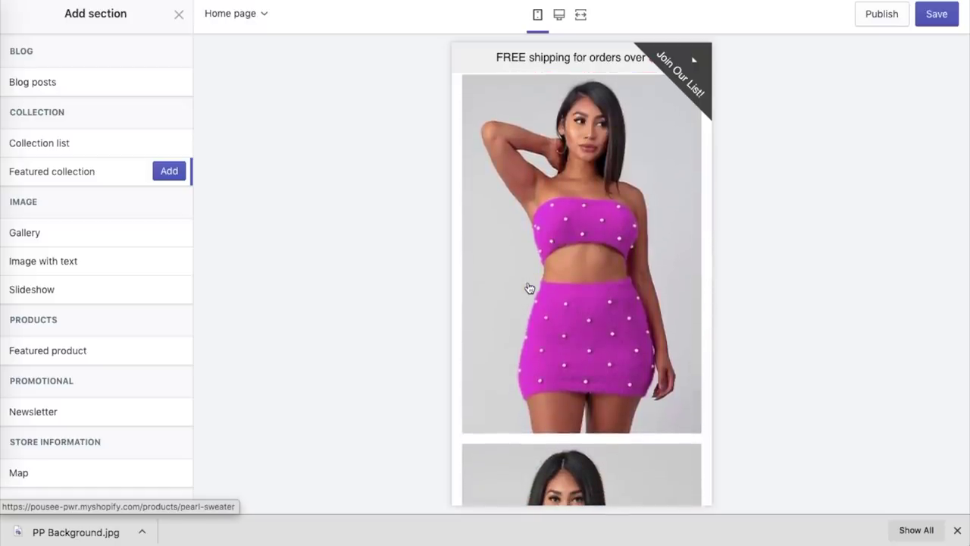
{"action": "left_click", "coordinate": [169, 171]}
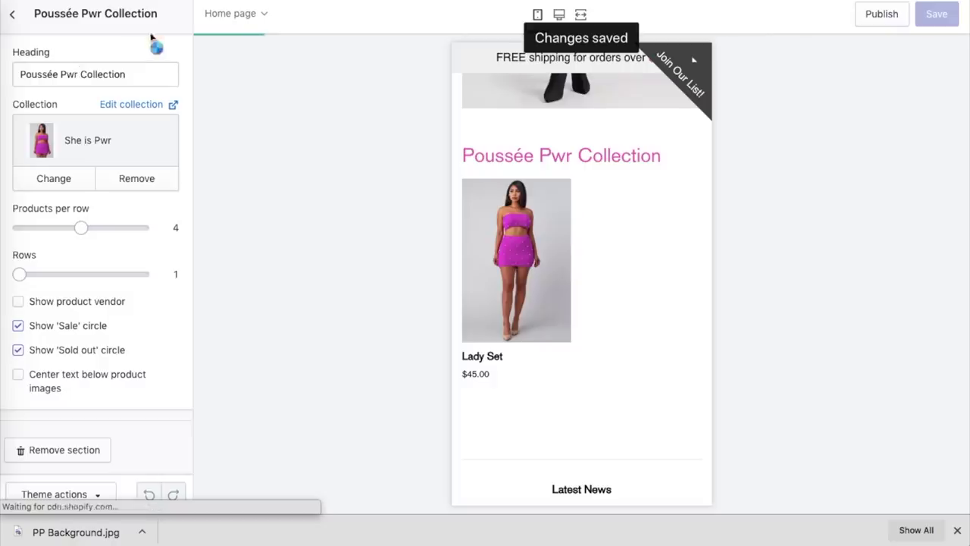
- Leave the theme editor and open the She is Pwr collection from the store's product collections
{"action": "left_click", "coordinate": [13, 14]}
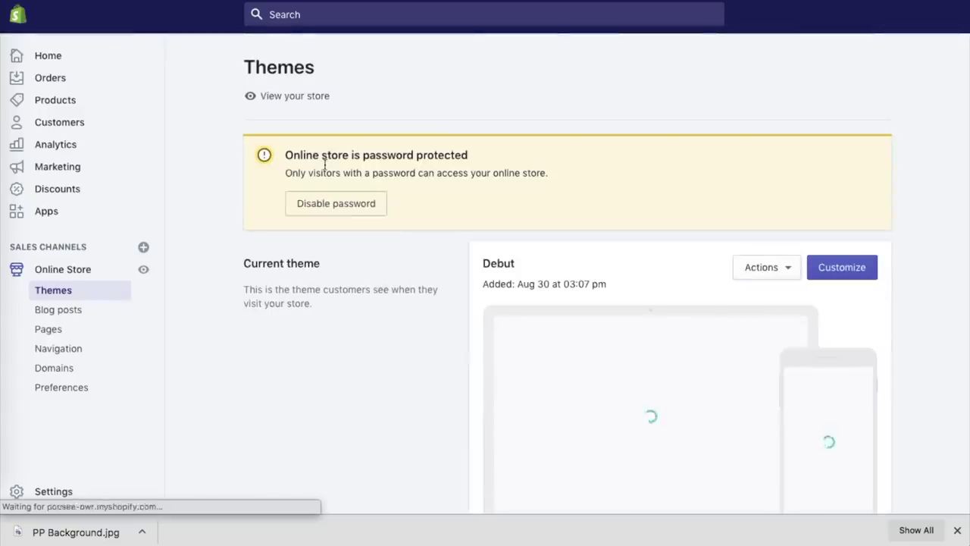
{"action": "left_click", "coordinate": [56, 100]}
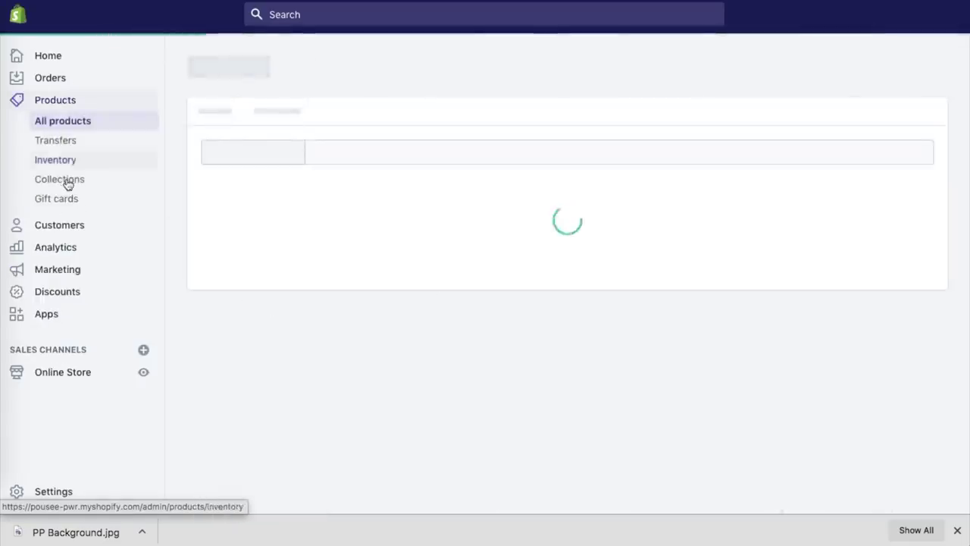
{"action": "left_click", "coordinate": [67, 182]}
{"action": "left_click", "coordinate": [312, 266]}
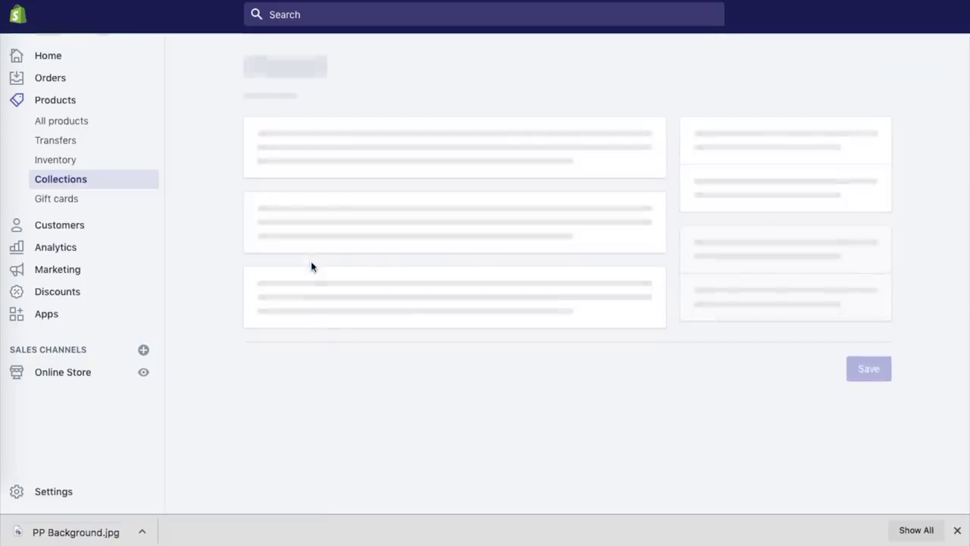
- Add the Pearl Sweater, the Mesh Dress and the red Lady Set to the She is Pwr collection
{"action": "scroll", "coordinate": [311, 262], "scroll_direction": "down", "scroll_amount": 3}
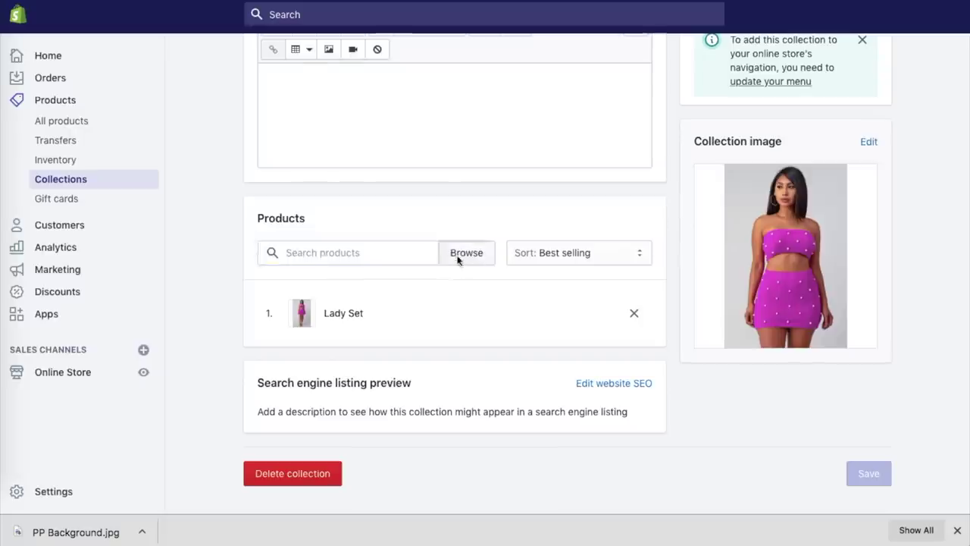
{"action": "left_click", "coordinate": [458, 254]}
{"action": "left_click", "coordinate": [286, 186]}
{"action": "left_click", "coordinate": [286, 236]}
{"action": "left_click", "coordinate": [286, 289]}
{"action": "left_click", "coordinate": [667, 470]}
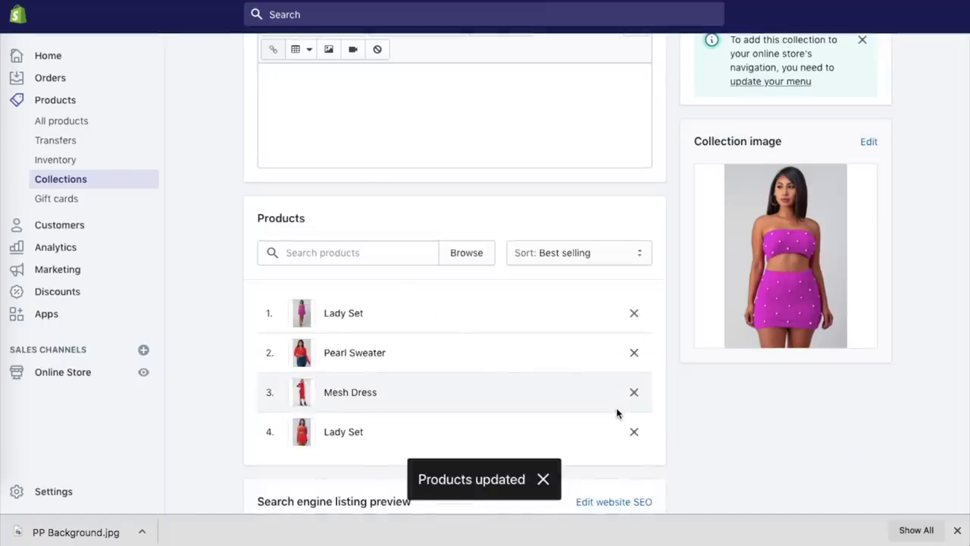
- Set the collection's product sort order to Manually
{"action": "scroll", "coordinate": [616, 413], "scroll_direction": "down", "scroll_amount": 2}
{"action": "scroll", "coordinate": [636, 334], "scroll_direction": "up", "scroll_amount": 3}
{"action": "left_click", "coordinate": [636, 333]}
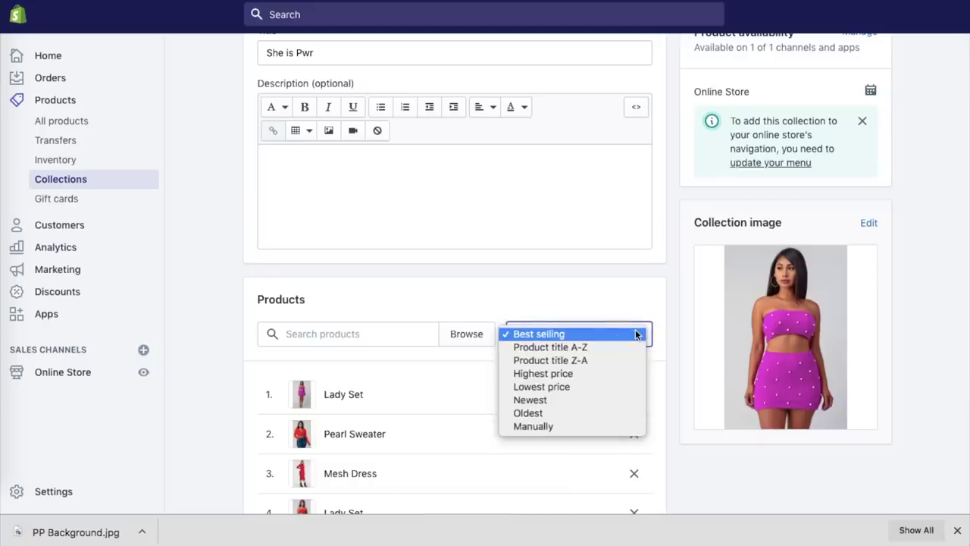
{"action": "scroll", "coordinate": [674, 402], "scroll_direction": "down", "scroll_amount": 1}
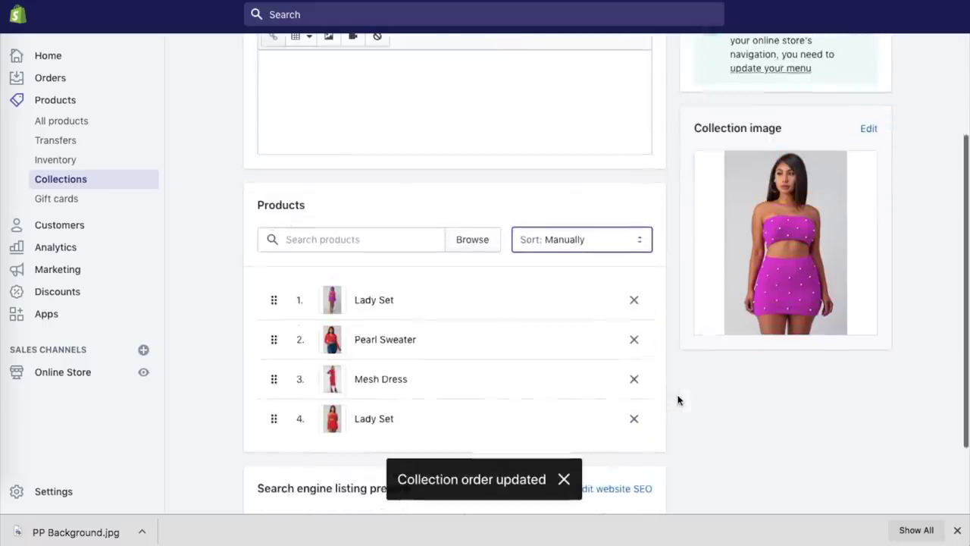
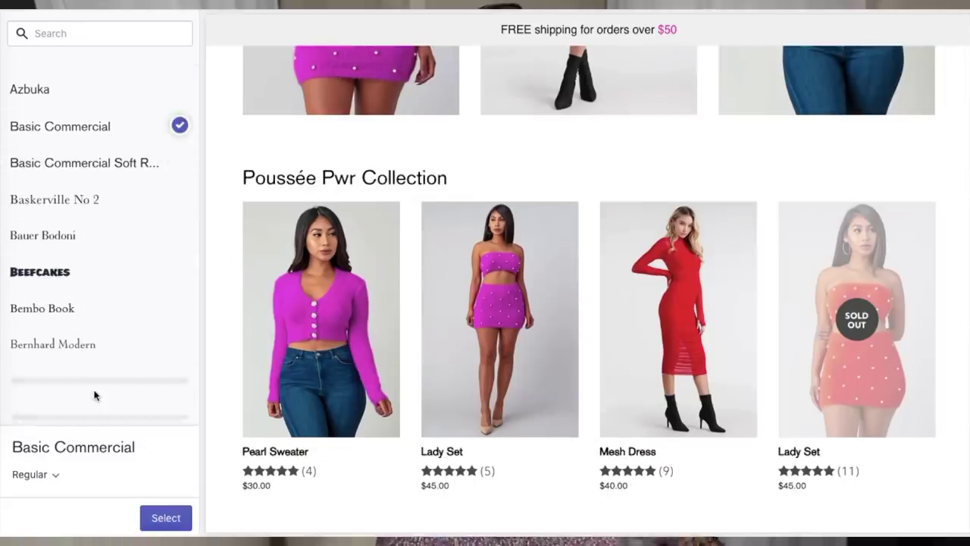
- Try another headings font, search the font list for "basic" and apply Basic Commercial to the headings
{"action": "scroll", "coordinate": [90, 364], "scroll_direction": "down", "scroll_amount": 15}
{"action": "left_click", "coordinate": [60, 206]}
{"action": "left_click", "coordinate": [44, 30]}
{"action": "type", "text": "basic"}
{"action": "left_click", "coordinate": [72, 89]}
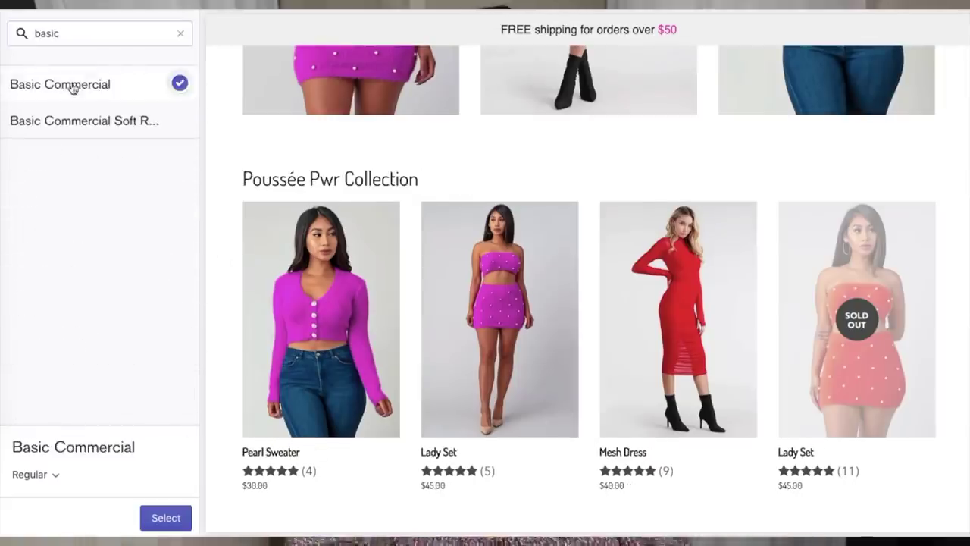
{"action": "left_click", "coordinate": [166, 517]}
- Try a 26px base size for the headings and choose a smaller one instead
{"action": "left_click", "coordinate": [134, 277]}
{"action": "left_click", "coordinate": [116, 214]}
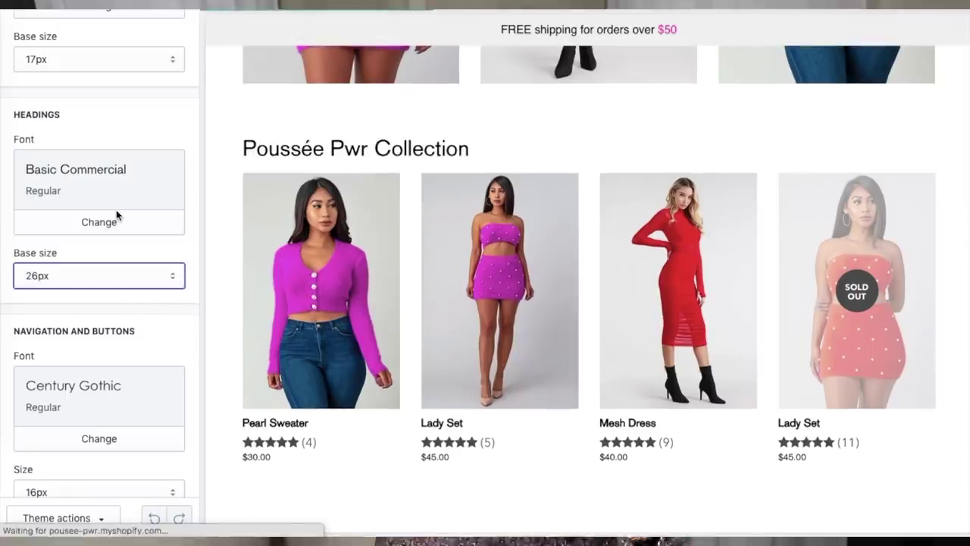
{"action": "left_click", "coordinate": [114, 275]}
{"action": "left_click", "coordinate": [119, 301]}
{"action": "scroll", "coordinate": [113, 304], "scroll_direction": "up", "scroll_amount": 3}
- In the theme's color settings, set the main menu text to purple and the top bar text to red #C51818
{"action": "left_click", "coordinate": [17, 25]}
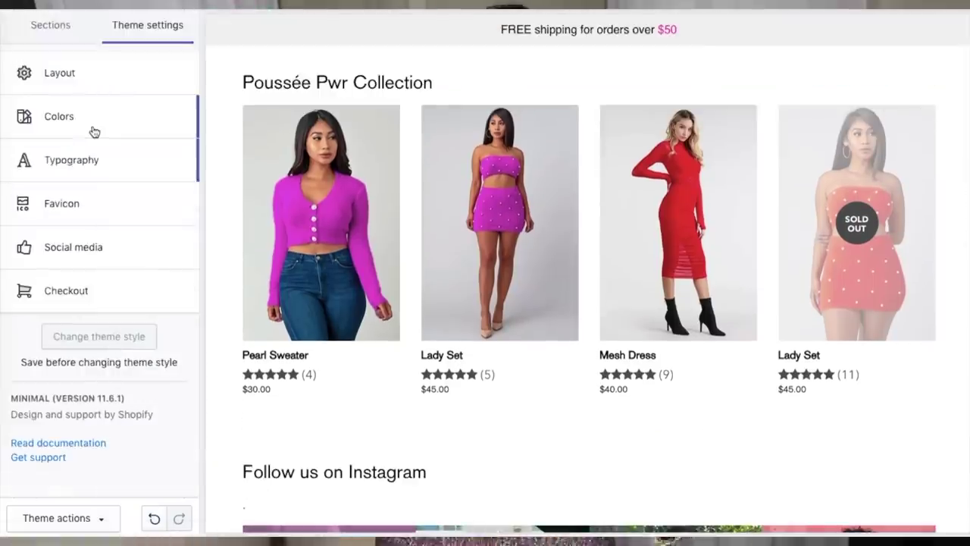
{"action": "left_click", "coordinate": [94, 132]}
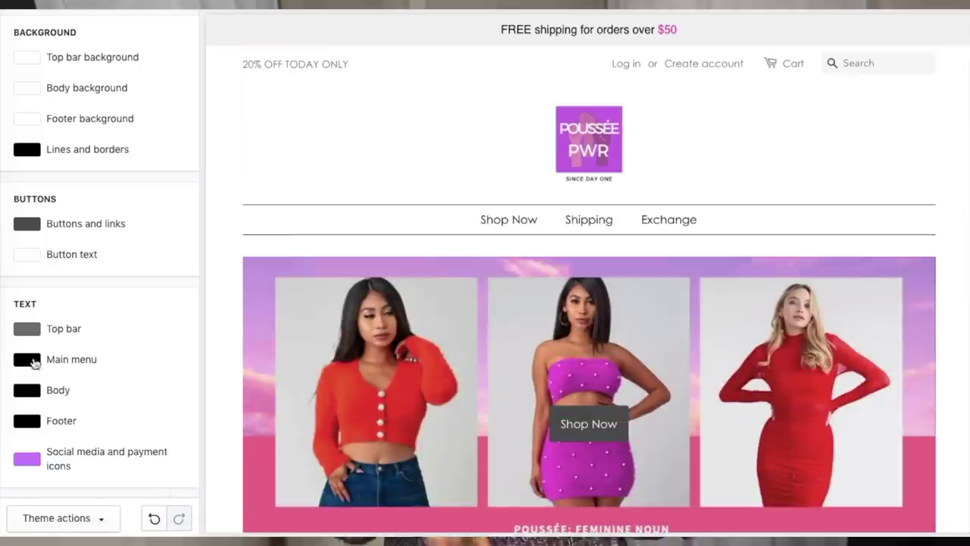
{"action": "left_click", "coordinate": [69, 362]}
{"action": "left_click_drag", "start_coordinate": [153, 382], "coordinate": [144, 442]}
{"action": "left_click", "coordinate": [33, 330]}
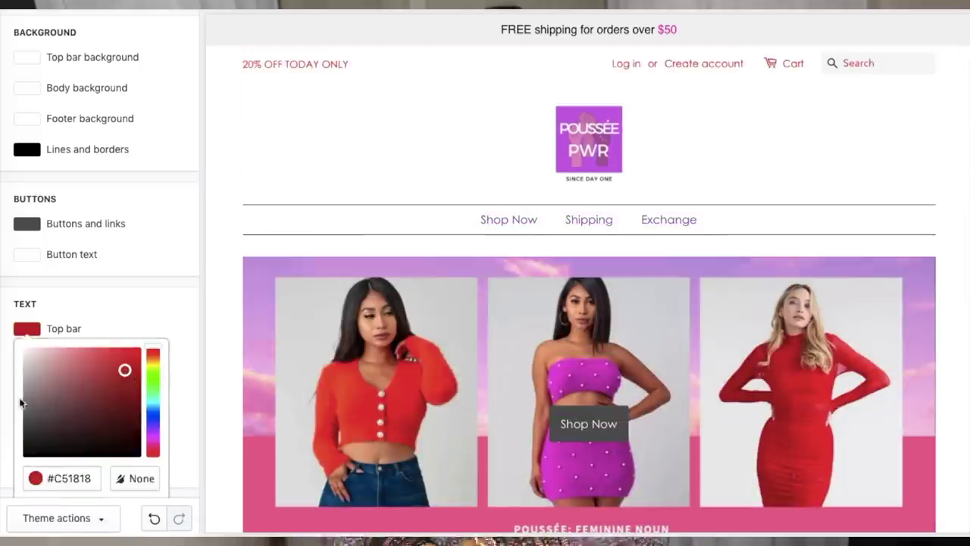
{"action": "left_click", "coordinate": [139, 325]}
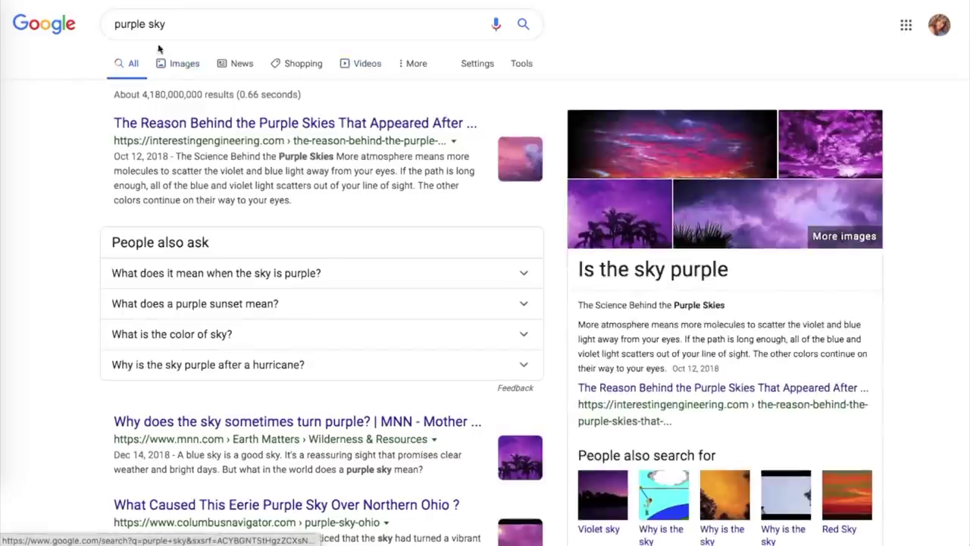
- Browse Google image results for "purple sky" and save the pink and purple cloud picture from Tumblr
{"action": "left_click", "coordinate": [166, 61]}
{"action": "scroll", "coordinate": [165, 69], "scroll_direction": "down", "scroll_amount": 2}
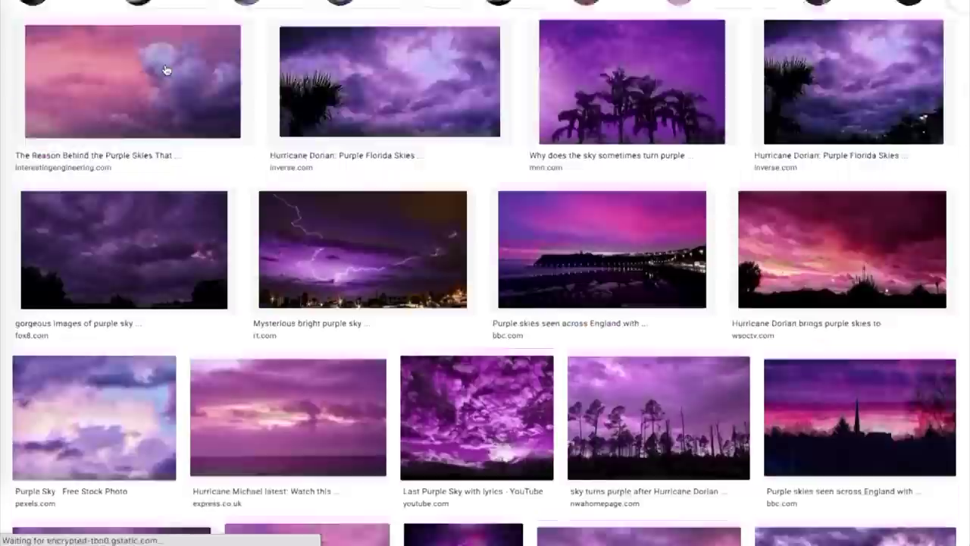
{"action": "scroll", "coordinate": [165, 70], "scroll_direction": "down", "scroll_amount": 4}
{"action": "left_click", "coordinate": [325, 379]}
{"action": "right_click", "coordinate": [604, 236]}
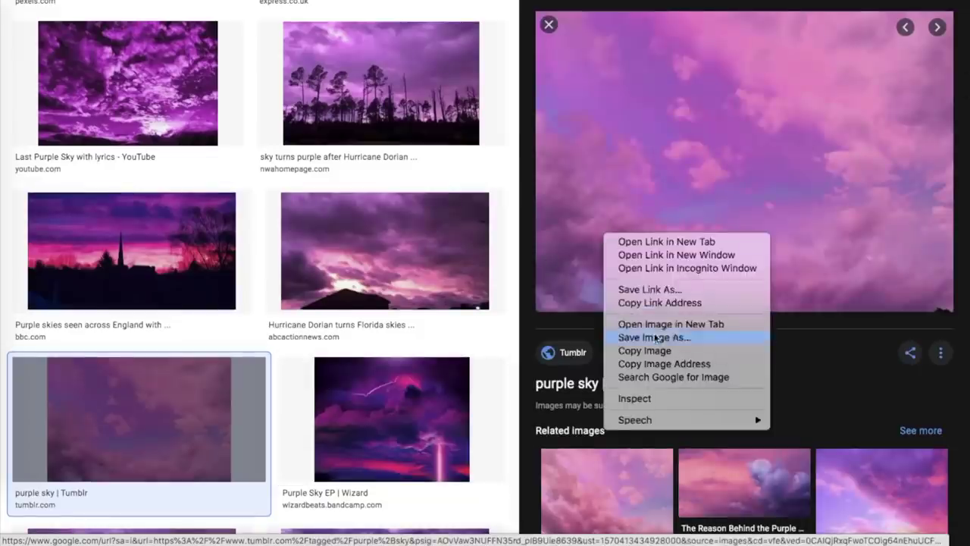
{"action": "left_click", "coordinate": [656, 338]}
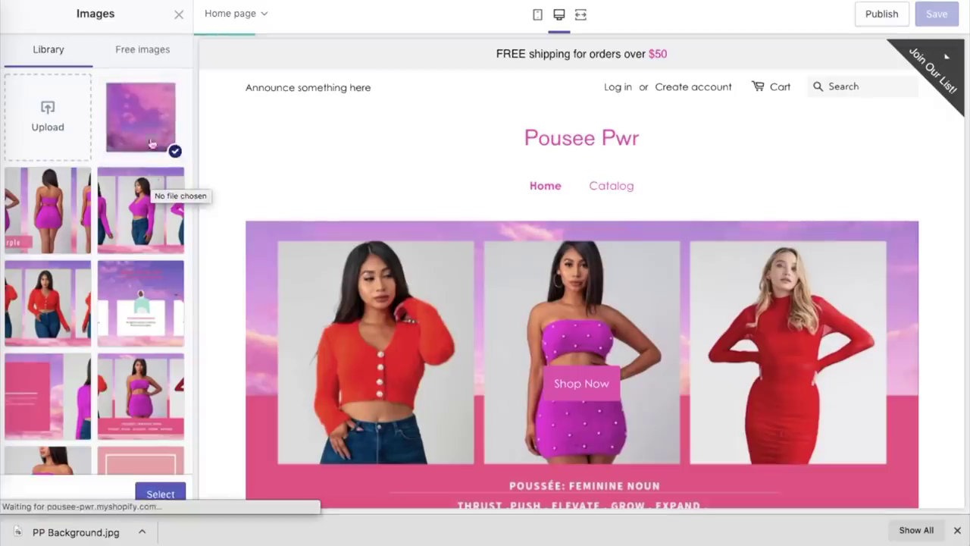
- In the Shopify theme editor, use the uploaded purple sky picture as the checkout banner's background image
{"action": "left_click", "coordinate": [160, 490]}
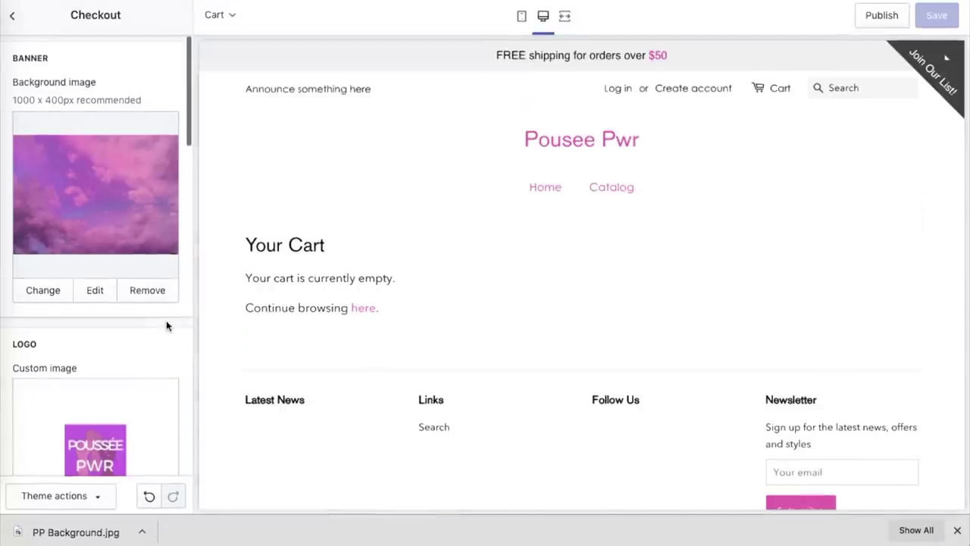
- Switch the theme preview to the checkout page and open the logo options in the checkout settings
{"action": "left_click", "coordinate": [219, 14]}
{"action": "scroll", "coordinate": [247, 170], "scroll_direction": "down", "scroll_amount": 1}
{"action": "left_click", "coordinate": [250, 203]}
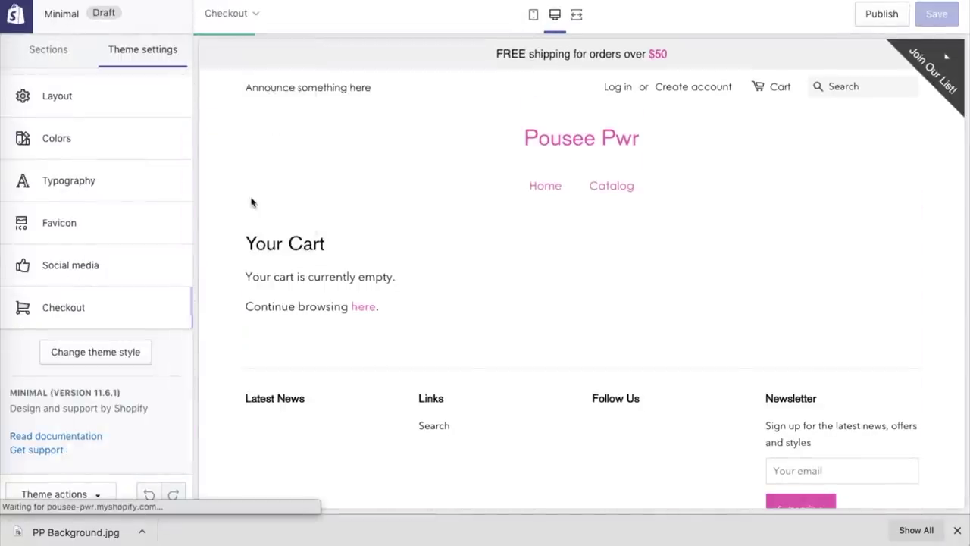
{"action": "left_click", "coordinate": [137, 316]}
{"action": "scroll", "coordinate": [137, 316], "scroll_direction": "down", "scroll_amount": 1}
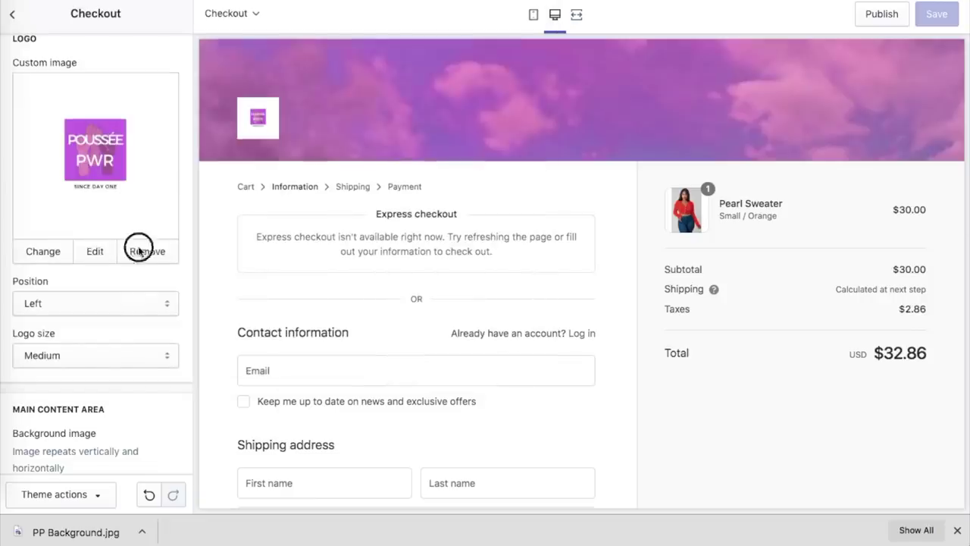
- Replace the checkout logo with a newly uploaded Poussée Pwr logo image that fills its frame
{"action": "left_click", "coordinate": [137, 251]}
{"action": "left_click", "coordinate": [102, 136]}
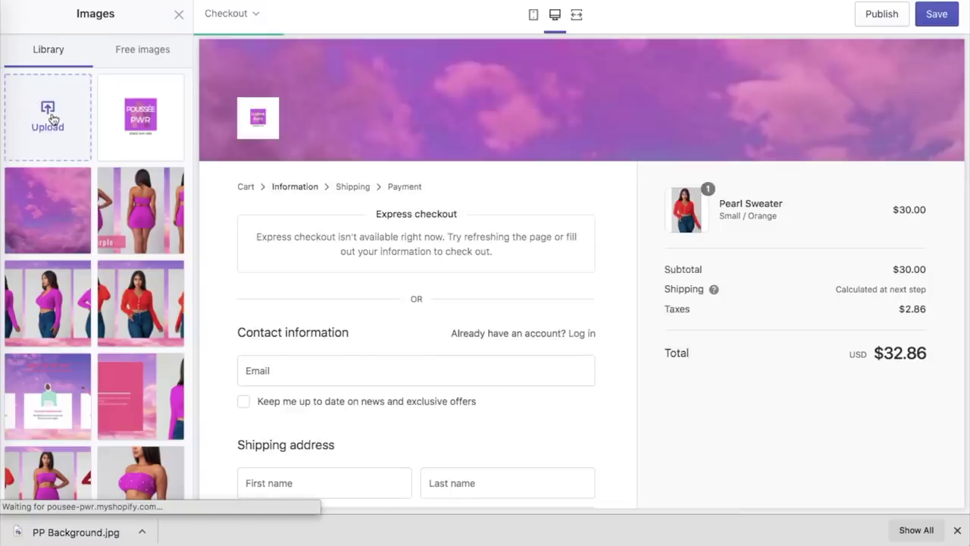
{"action": "left_click", "coordinate": [52, 119]}
{"action": "double_click", "coordinate": [465, 86]}
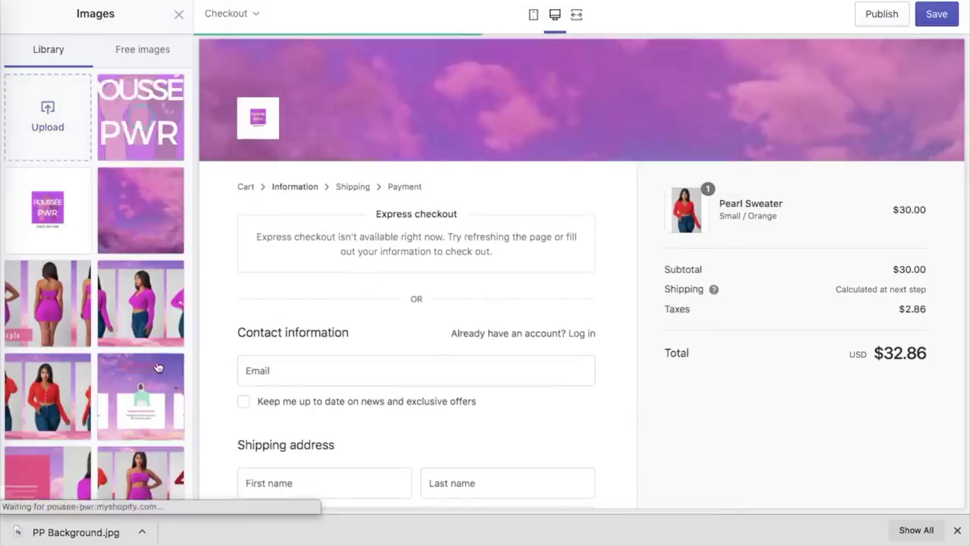
{"action": "left_click", "coordinate": [153, 491]}
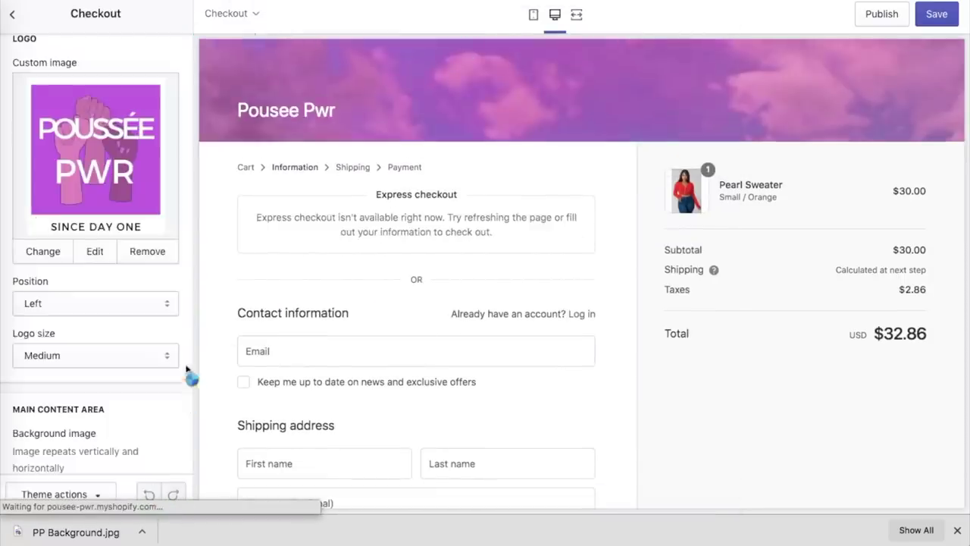
{"action": "scroll", "coordinate": [187, 205], "scroll_direction": "up", "scroll_amount": 2}
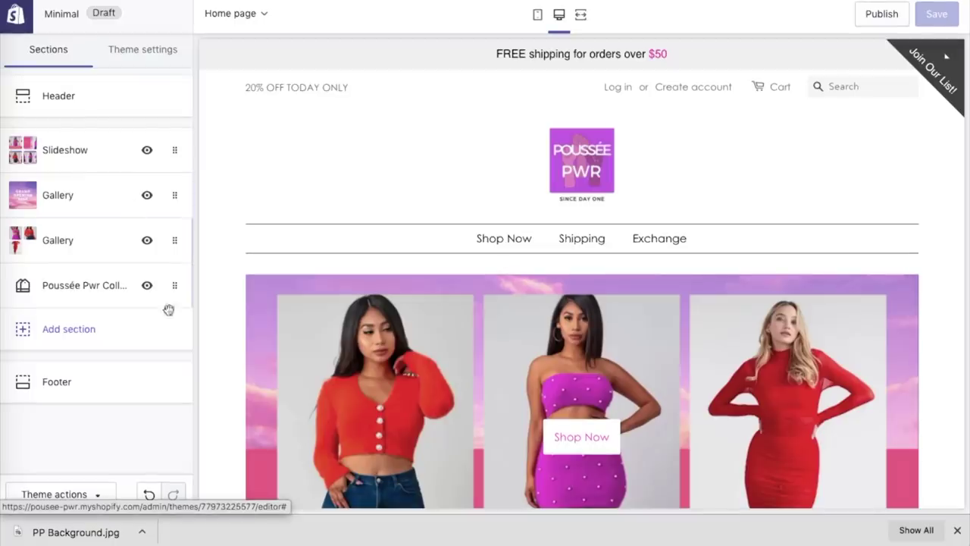
- Review the home page preview from the slideshow down through the galleries and the collection
{"action": "scroll", "coordinate": [402, 369], "scroll_direction": "down", "scroll_amount": 15}
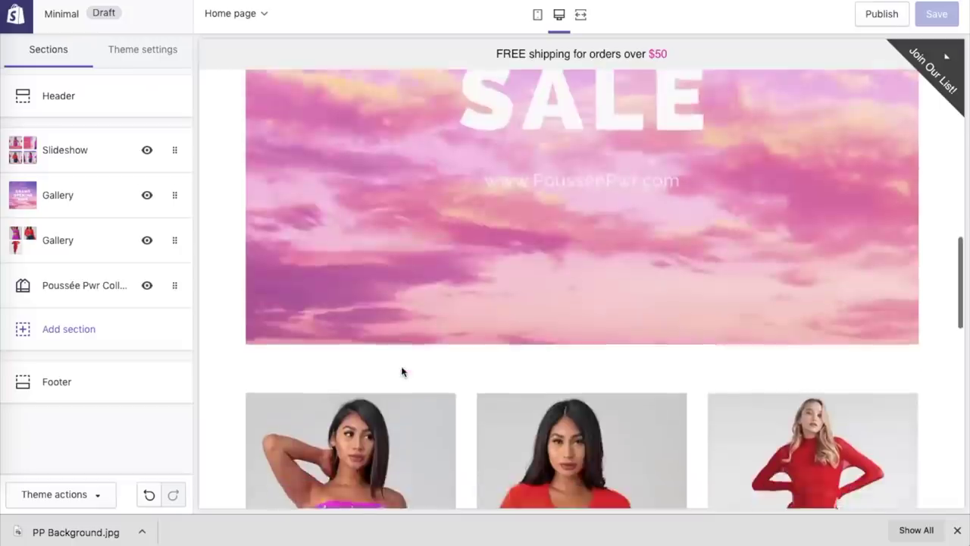
{"action": "scroll", "coordinate": [402, 370], "scroll_direction": "down", "scroll_amount": 5}
{"action": "scroll", "coordinate": [401, 370], "scroll_direction": "down", "scroll_amount": 3}
{"action": "scroll", "coordinate": [402, 370], "scroll_direction": "down", "scroll_amount": 2}
{"action": "scroll", "coordinate": [402, 370], "scroll_direction": "up", "scroll_amount": 20}
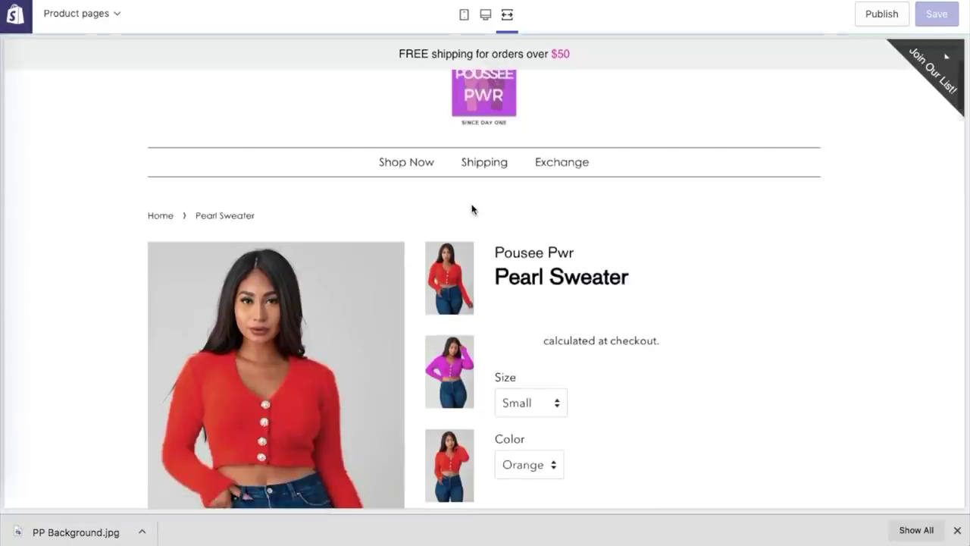
- On the Pearl Sweater product page preview, choose size Medium and color Purple and buy it immediately
{"action": "scroll", "coordinate": [472, 210], "scroll_direction": "down", "scroll_amount": 3}
{"action": "left_click", "coordinate": [530, 265]}
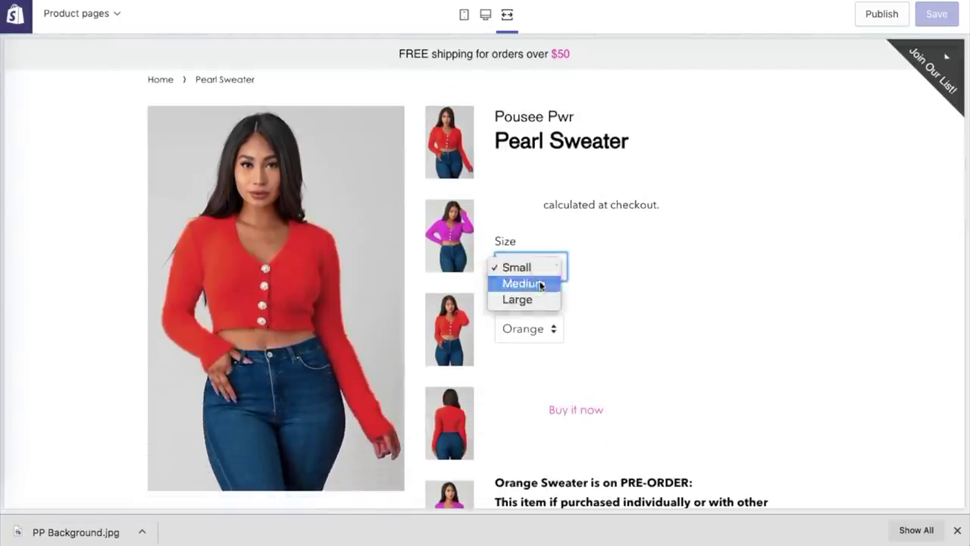
{"action": "left_click", "coordinate": [522, 283]}
{"action": "left_click", "coordinate": [529, 328]}
{"action": "left_click", "coordinate": [536, 345]}
{"action": "scroll", "coordinate": [537, 350], "scroll_direction": "down", "scroll_amount": 3}
{"action": "left_click", "coordinate": [566, 311]}
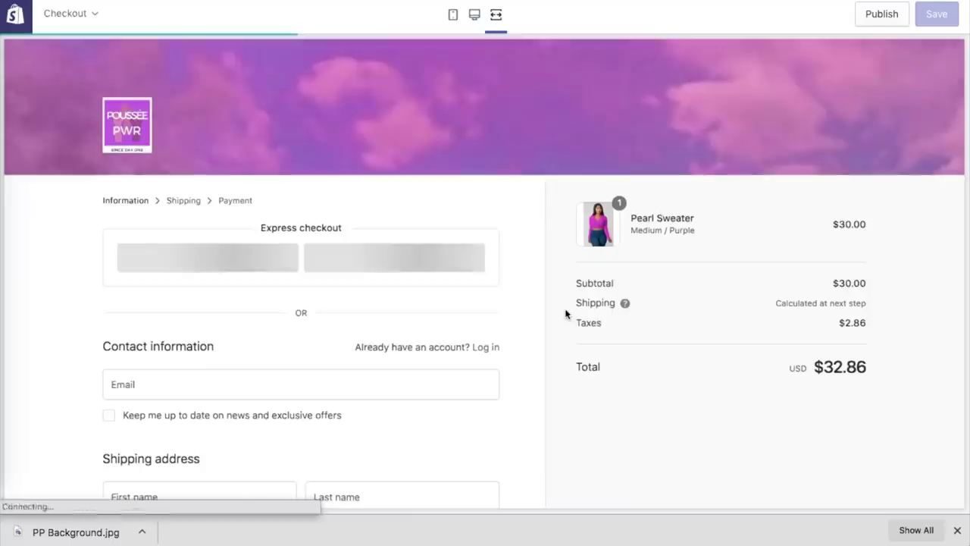
- Look over the branded checkout page and return to the Pearl Sweater product page
{"action": "scroll", "coordinate": [566, 313], "scroll_direction": "down", "scroll_amount": 4}
{"action": "scroll", "coordinate": [565, 314], "scroll_direction": "up", "scroll_amount": 5}
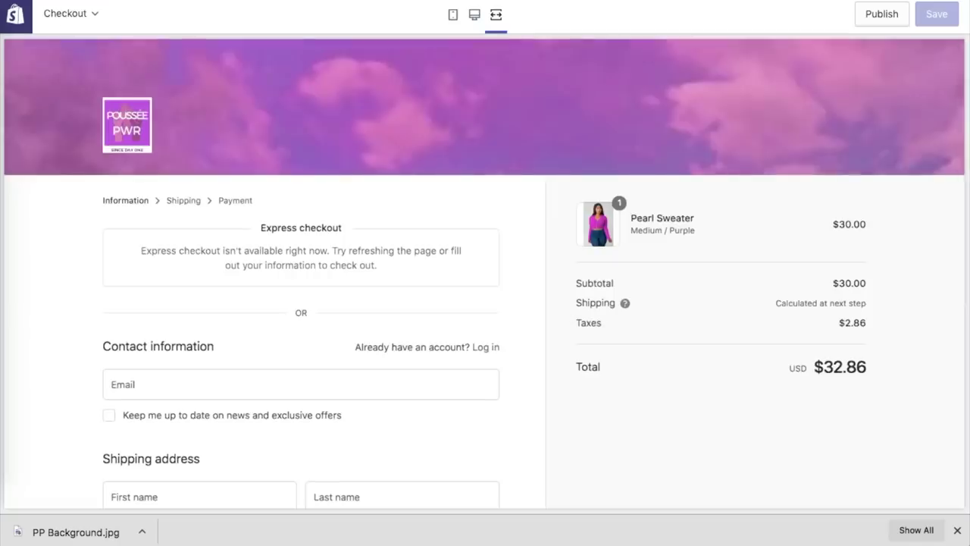
{"action": "key", "text": "alt+Left"}
{"action": "scroll", "coordinate": [529, 386], "scroll_direction": "down", "scroll_amount": 5}
{"action": "scroll", "coordinate": [583, 153], "scroll_direction": "up", "scroll_amount": 7}
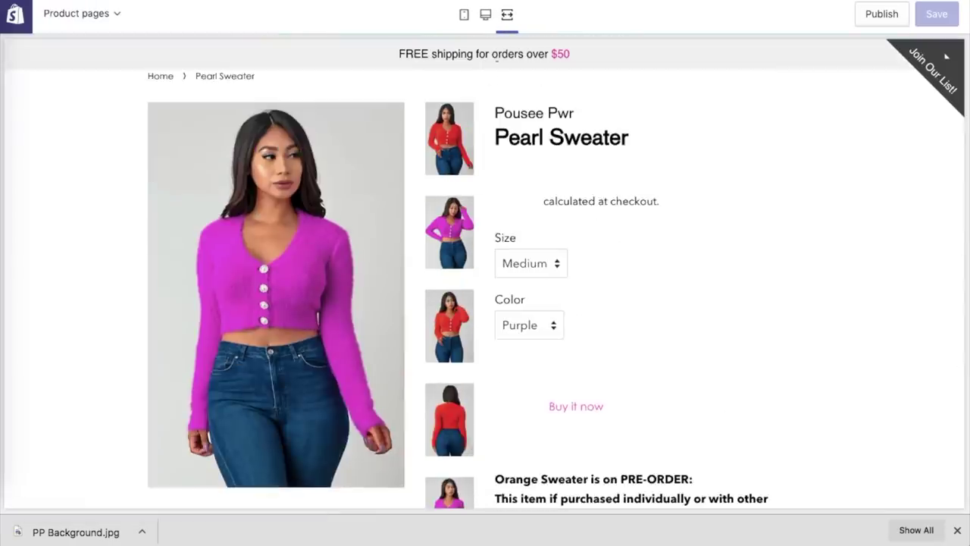
- In the theme's color settings, set the buttons and links color to near-black #020202 and save
{"action": "left_click", "coordinate": [485, 15]}
{"action": "left_click", "coordinate": [144, 47]}
{"action": "left_click", "coordinate": [83, 80]}
{"action": "left_click", "coordinate": [25, 242]}
{"action": "left_click", "coordinate": [25, 367]}
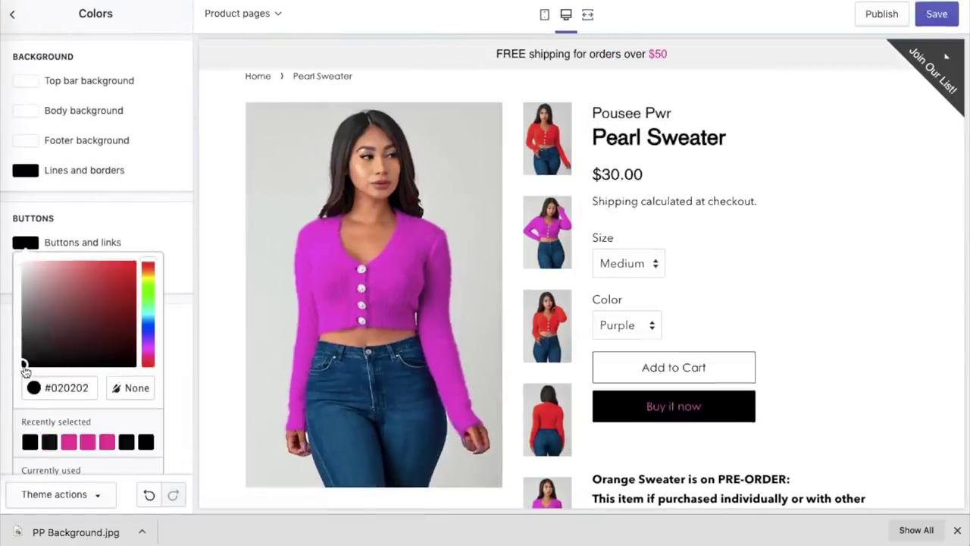
{"action": "left_click", "coordinate": [937, 13]}
- Set the theme's buttons and links color to the pink already used in the theme
{"action": "left_click", "coordinate": [25, 242]}
{"action": "left_click", "coordinate": [97, 302]}
{"action": "left_click", "coordinate": [131, 387]}
{"action": "left_click", "coordinate": [25, 243]}
{"action": "left_click", "coordinate": [126, 465]}
{"action": "left_click", "coordinate": [68, 448]}
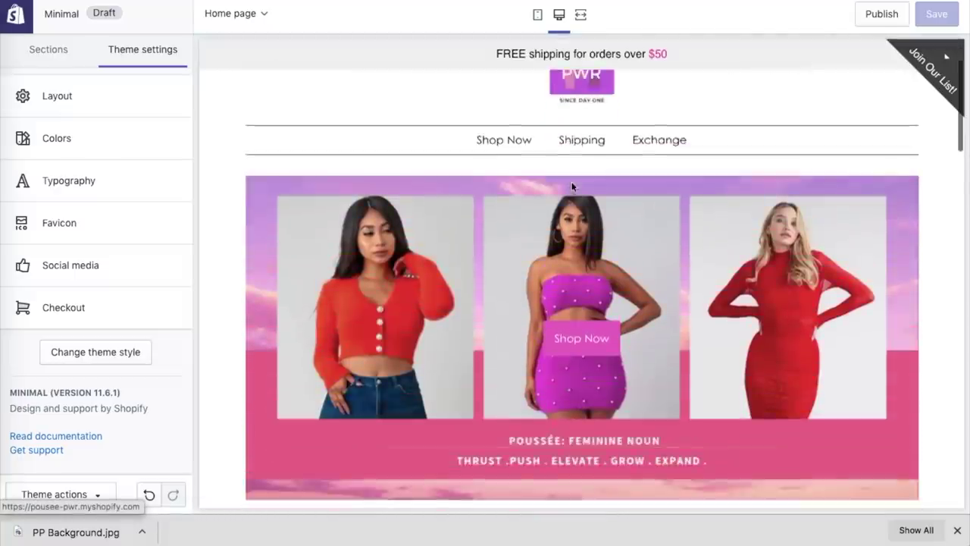
- Preview the home page slideshow's slides and their Shop Now buttons, plus the sections below
{"action": "scroll", "coordinate": [573, 186], "scroll_direction": "down", "scroll_amount": 3}
{"action": "scroll", "coordinate": [639, 397], "scroll_direction": "up", "scroll_amount": 2}
{"action": "left_click", "coordinate": [643, 418]}
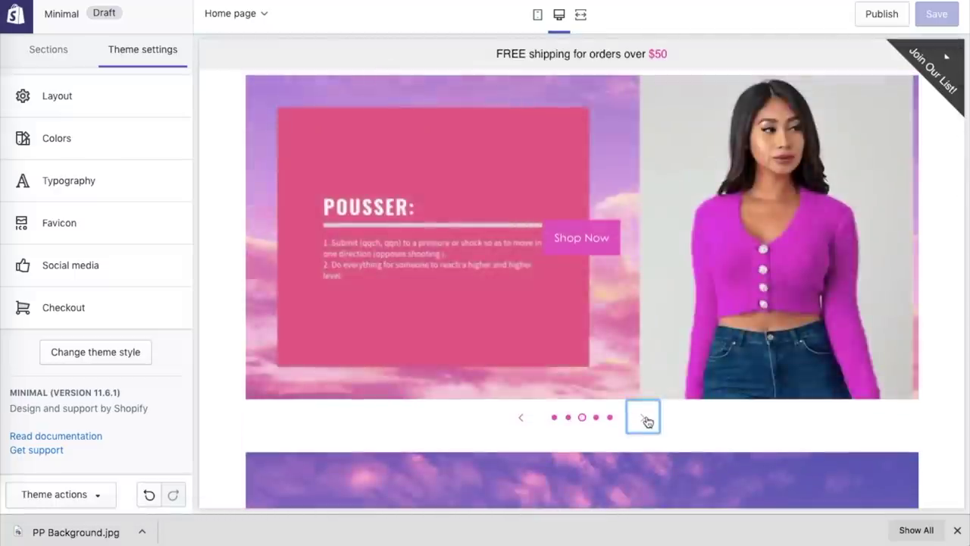
{"action": "left_click", "coordinate": [643, 418]}
{"action": "left_click", "coordinate": [644, 417]}
{"action": "left_click", "coordinate": [643, 417]}
{"action": "left_click", "coordinate": [643, 417]}
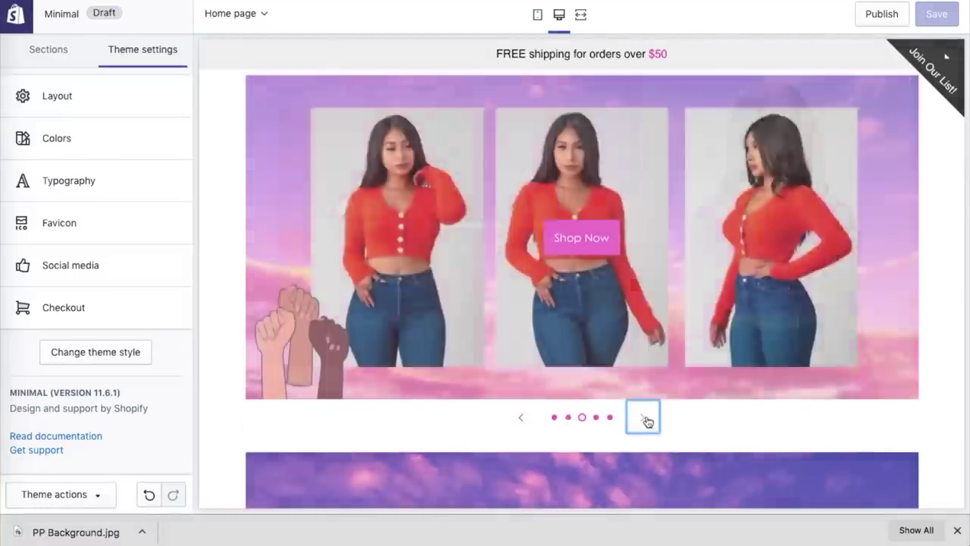
{"action": "left_click", "coordinate": [644, 418]}
{"action": "scroll", "coordinate": [647, 422], "scroll_direction": "down", "scroll_amount": 5}
{"action": "scroll", "coordinate": [648, 422], "scroll_direction": "up", "scroll_amount": 5}
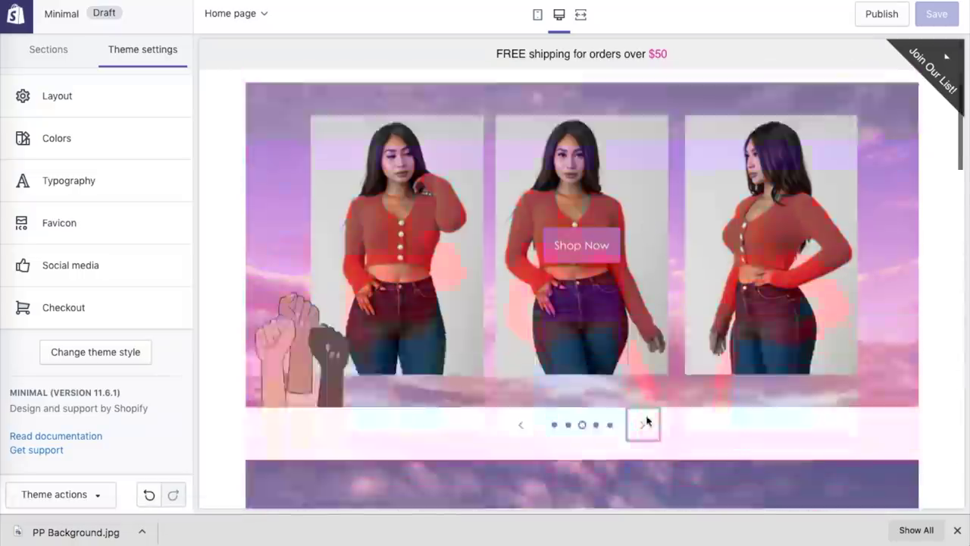
{"action": "scroll", "coordinate": [646, 421], "scroll_direction": "up", "scroll_amount": 3}
- From the menu selection in the header section, start creating a new menu
{"action": "left_click", "coordinate": [67, 55]}
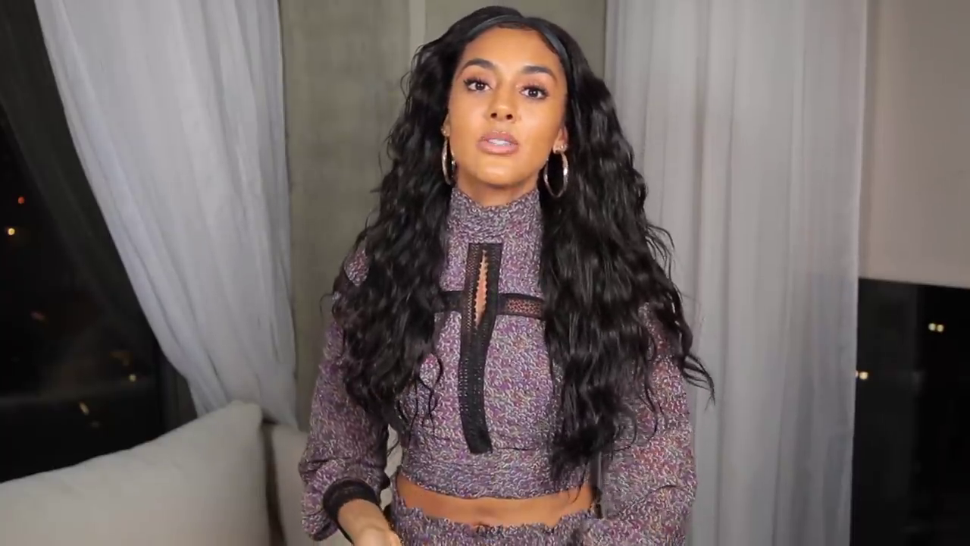
{"action": "left_click", "coordinate": [101, 155]}
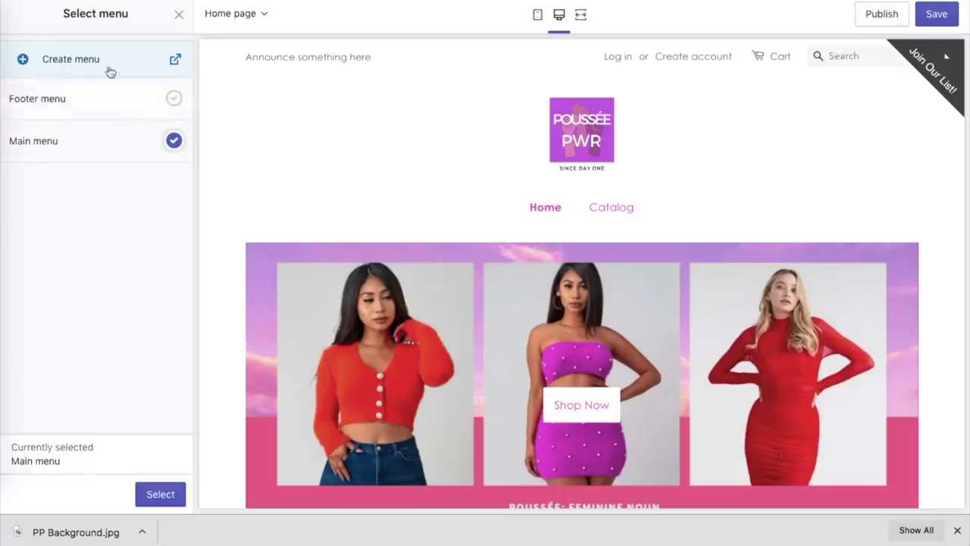
{"action": "left_click", "coordinate": [110, 69]}
- Add a menu item named "Shop Now" that links to All Products
{"action": "left_click", "coordinate": [303, 338]}
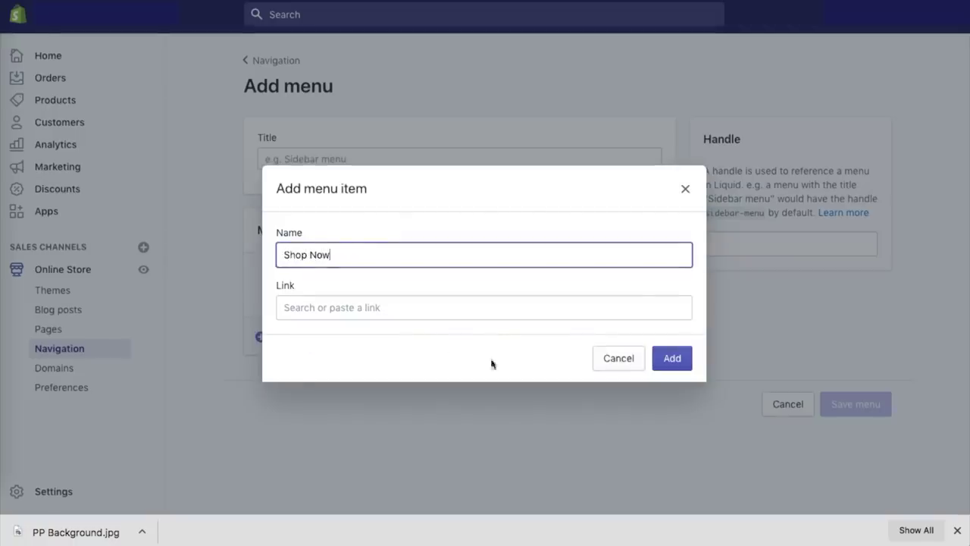
{"action": "left_click", "coordinate": [470, 307]}
{"action": "scroll", "coordinate": [378, 229], "scroll_direction": "down", "scroll_amount": 1}
{"action": "scroll", "coordinate": [370, 193], "scroll_direction": "up", "scroll_amount": 1}
{"action": "left_click", "coordinate": [360, 162]}
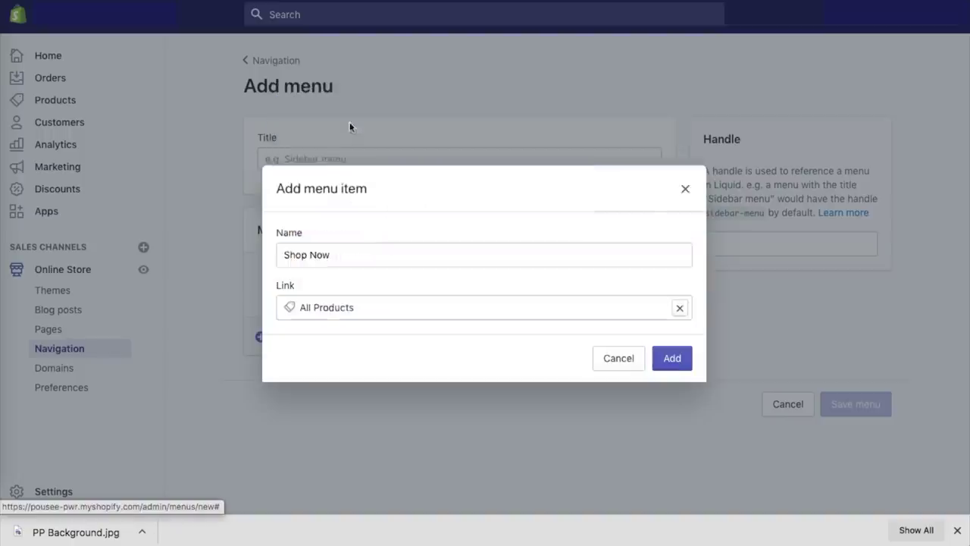
{"action": "key", "text": "Return"}
- Add a menu item named "Shipping" that links to the Shipping Policy
{"action": "left_click", "coordinate": [316, 312]}
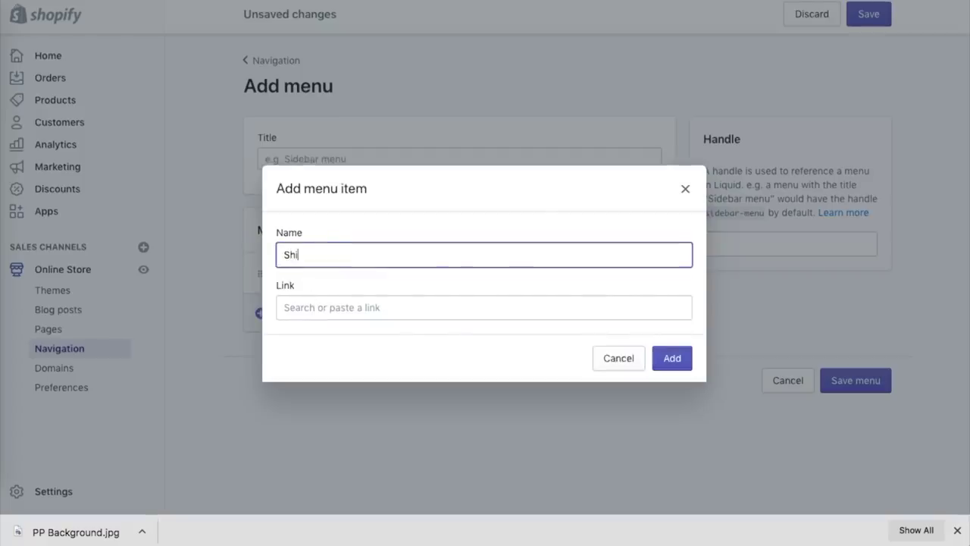
{"action": "left_click", "coordinate": [331, 303]}
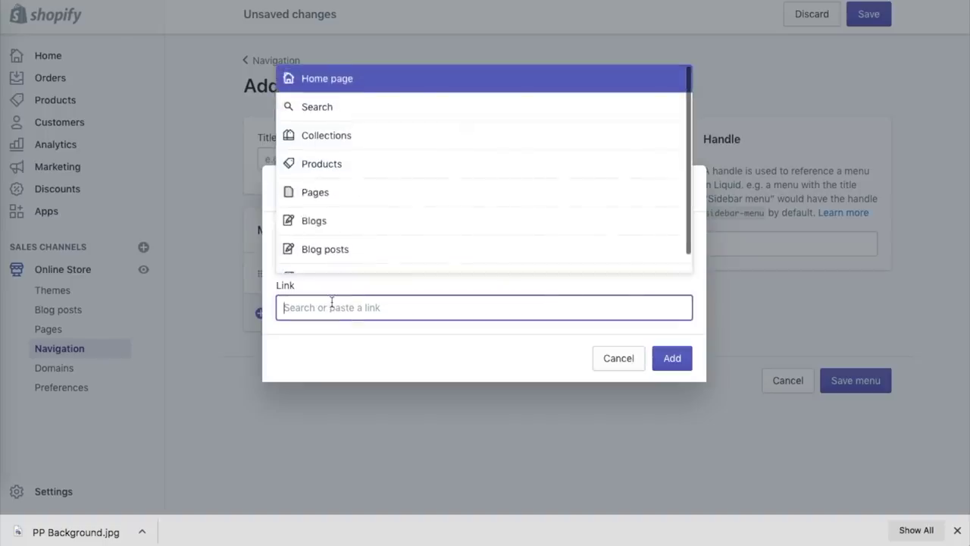
{"action": "scroll", "coordinate": [342, 205], "scroll_direction": "down", "scroll_amount": 1}
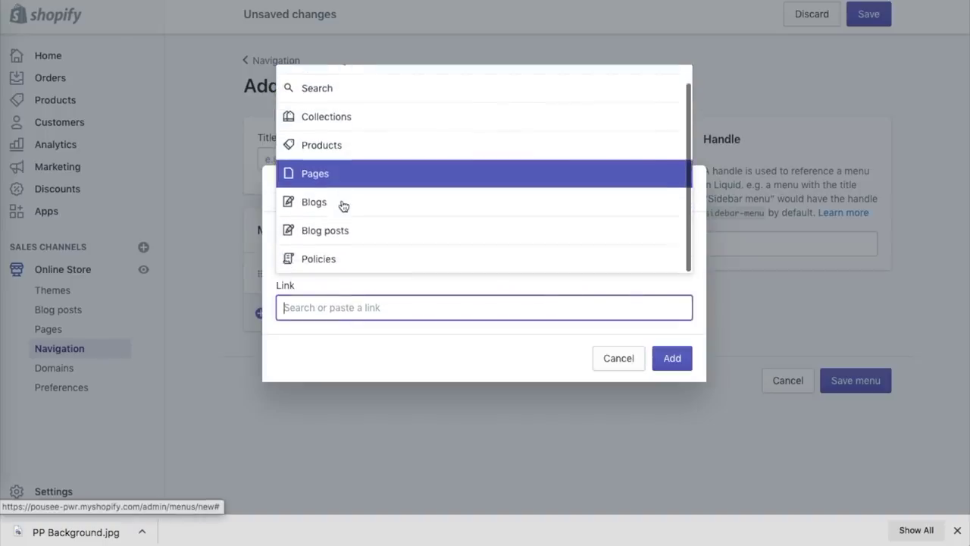
{"action": "left_click", "coordinate": [343, 256]}
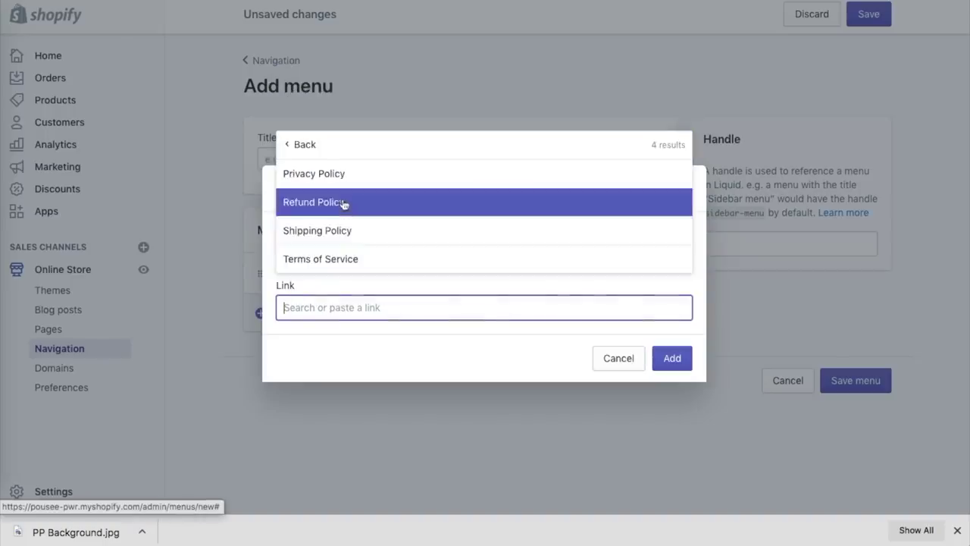
{"action": "left_click", "coordinate": [347, 233]}
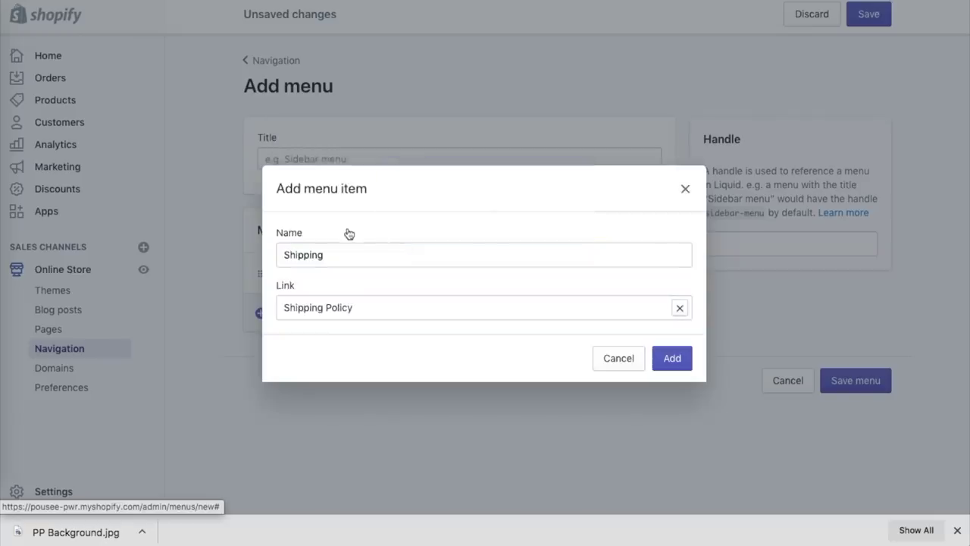
{"action": "left_click", "coordinate": [658, 358]}
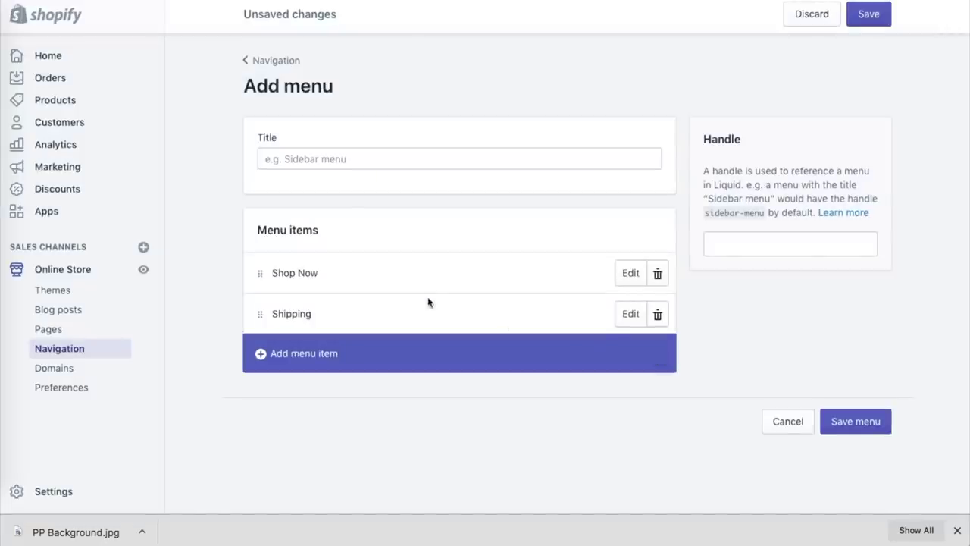
- Add a menu item named "Exchange" that links to the Refund Policy
{"action": "left_click", "coordinate": [289, 364]}
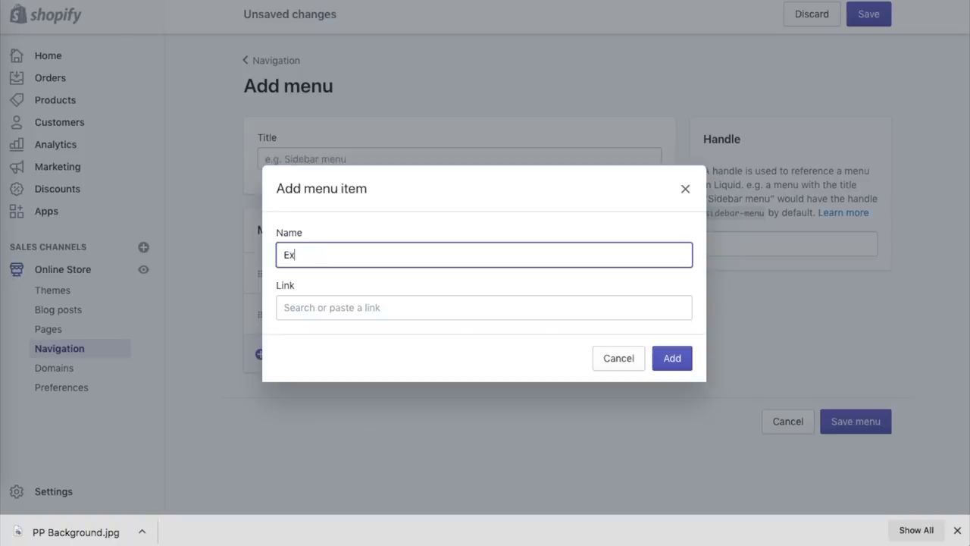
{"action": "left_click", "coordinate": [322, 306]}
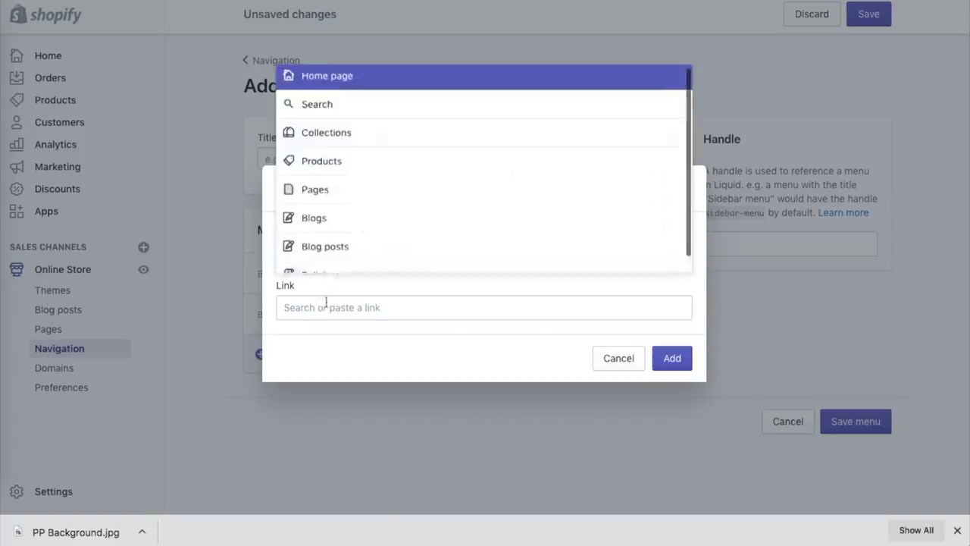
{"action": "scroll", "coordinate": [324, 243], "scroll_direction": "down", "scroll_amount": 1}
{"action": "left_click", "coordinate": [325, 260]}
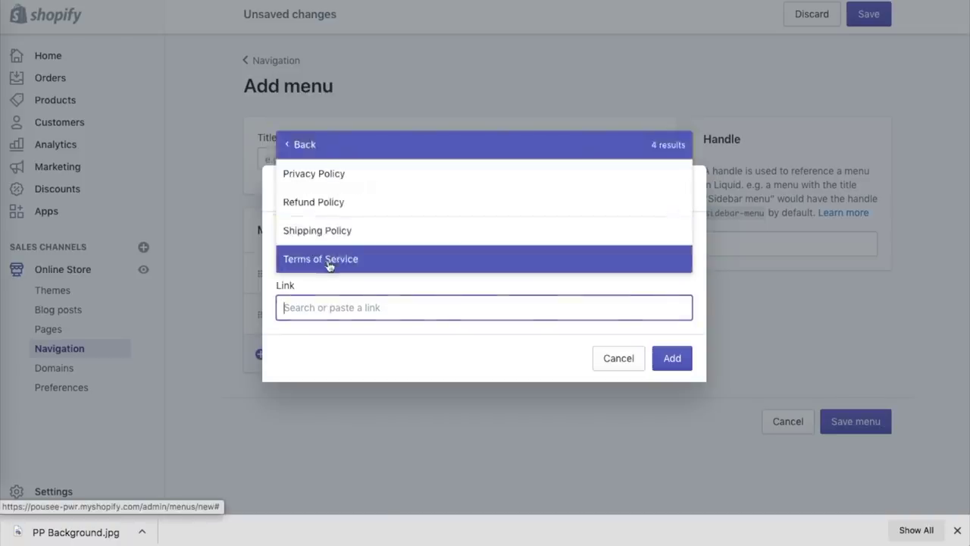
{"action": "left_click", "coordinate": [359, 200]}
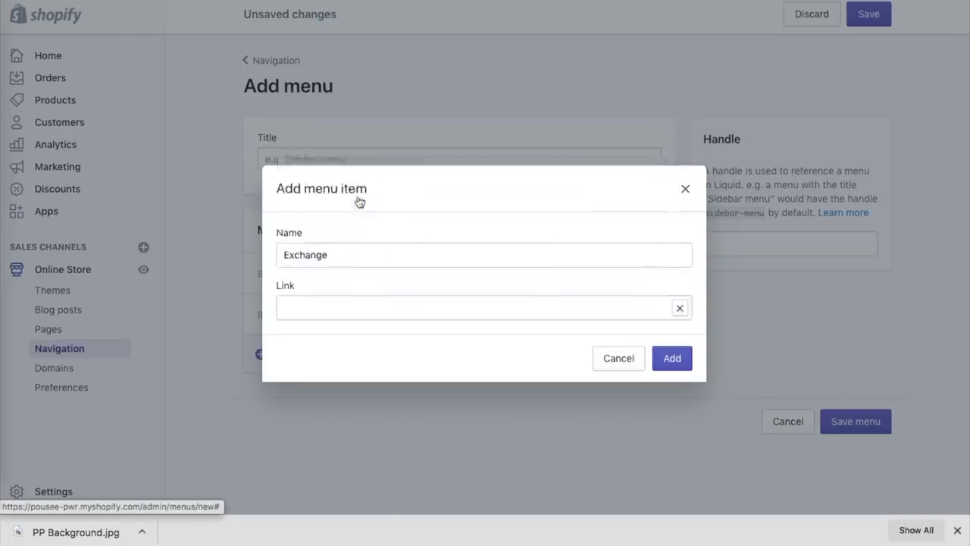
{"action": "left_click", "coordinate": [667, 362]}
- Title the new navigation menu "Menu" and save it
{"action": "left_click", "coordinate": [455, 159]}
{"action": "type", "text": "Menu"}
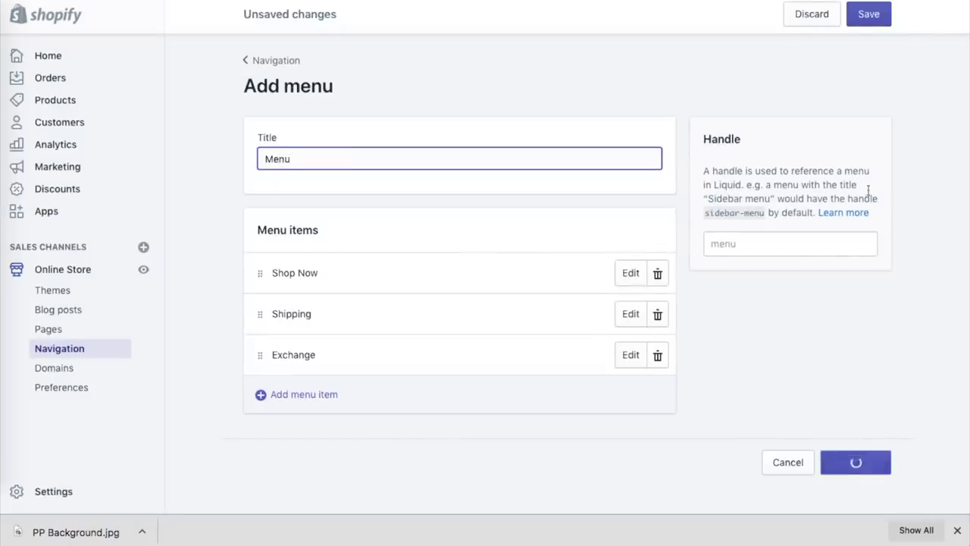
{"action": "left_click", "coordinate": [865, 15]}
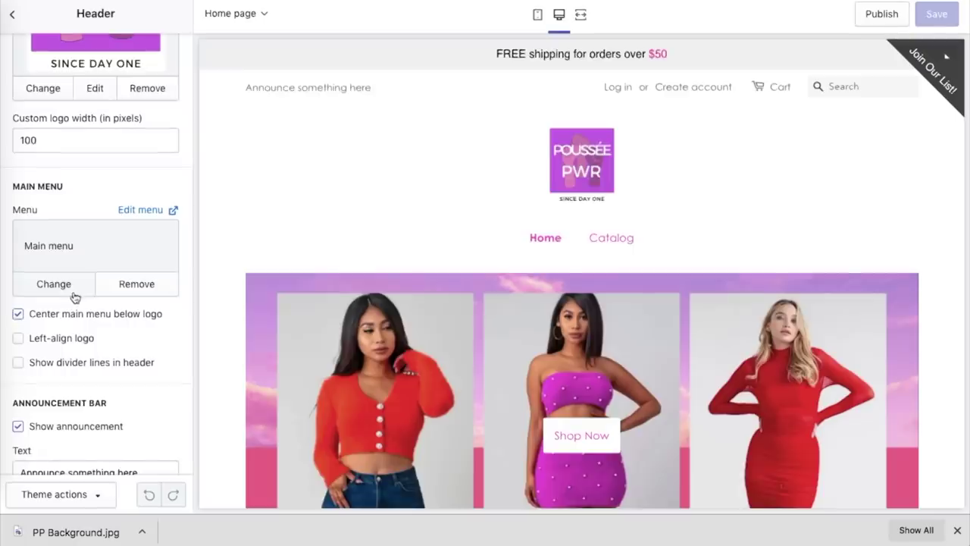
- Keep the main menu centered below the logo, show divider lines in the header, and save the theme
{"action": "left_click", "coordinate": [17, 313]}
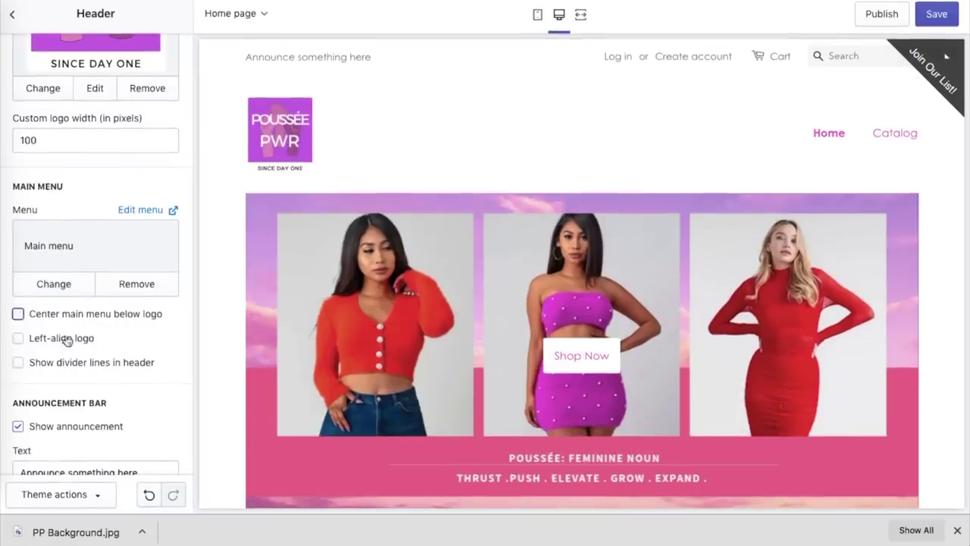
{"action": "left_click", "coordinate": [18, 314]}
{"action": "left_click", "coordinate": [18, 338]}
{"action": "left_click", "coordinate": [19, 362]}
{"action": "scroll", "coordinate": [66, 371], "scroll_direction": "down", "scroll_amount": 1}
{"action": "left_click", "coordinate": [937, 14]}
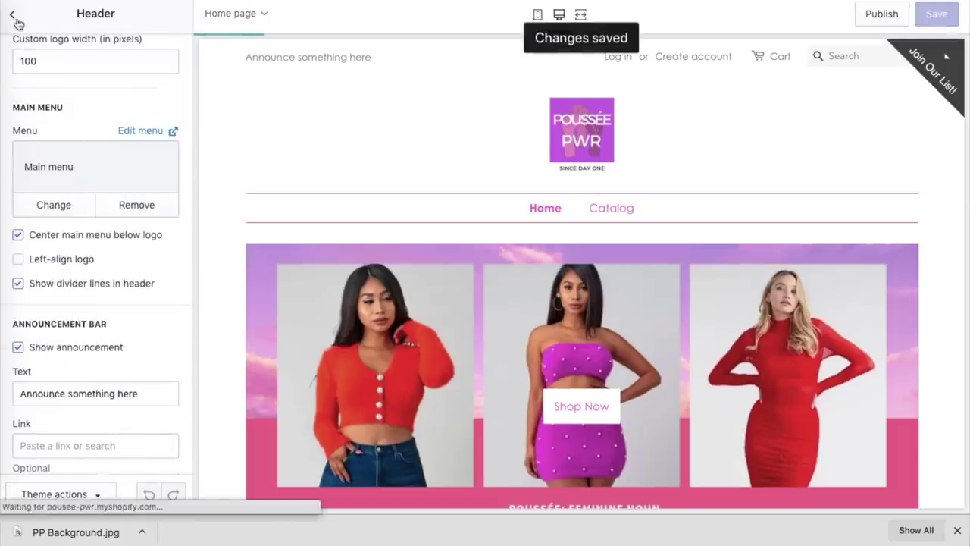
- Assign the custom "Menu" as the header's main menu in place of the default one
{"action": "left_click", "coordinate": [14, 17]}
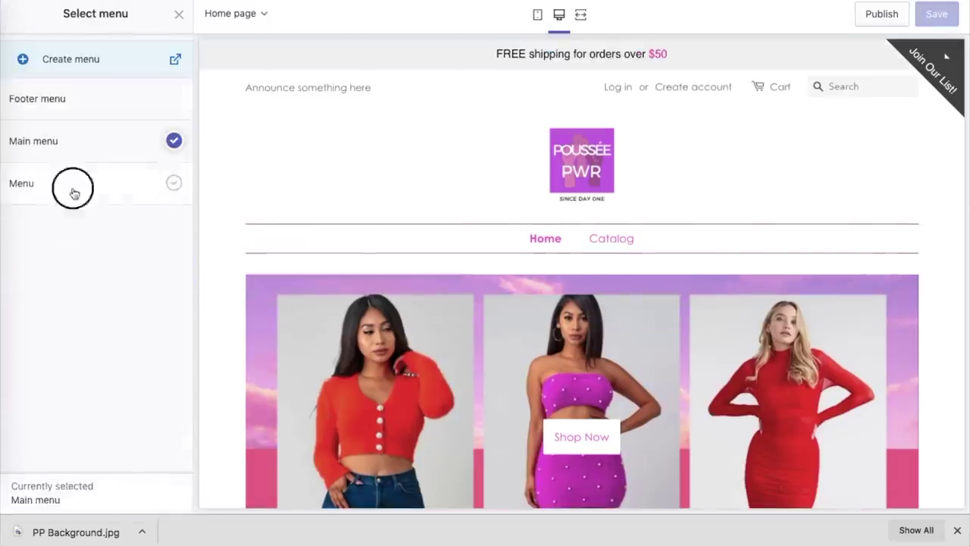
{"action": "left_click", "coordinate": [72, 190]}
{"action": "left_click", "coordinate": [158, 493]}
{"action": "scroll", "coordinate": [147, 303], "scroll_direction": "down", "scroll_amount": 1}
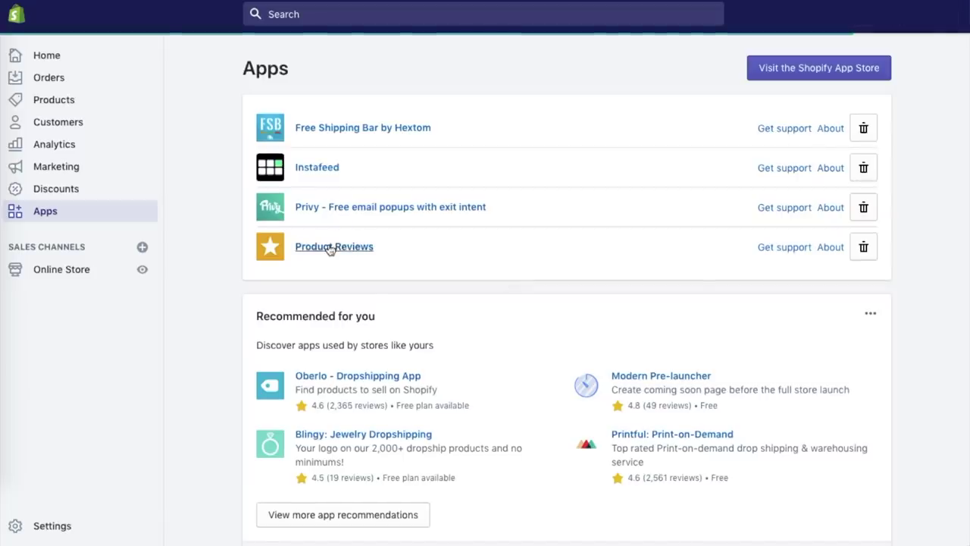
- Open the Product Reviews app and look through its review listing layout and text settings
{"action": "left_click", "coordinate": [331, 247]}
{"action": "scroll", "coordinate": [661, 190], "scroll_direction": "down", "scroll_amount": 2}
{"action": "scroll", "coordinate": [660, 190], "scroll_direction": "down", "scroll_amount": 5}
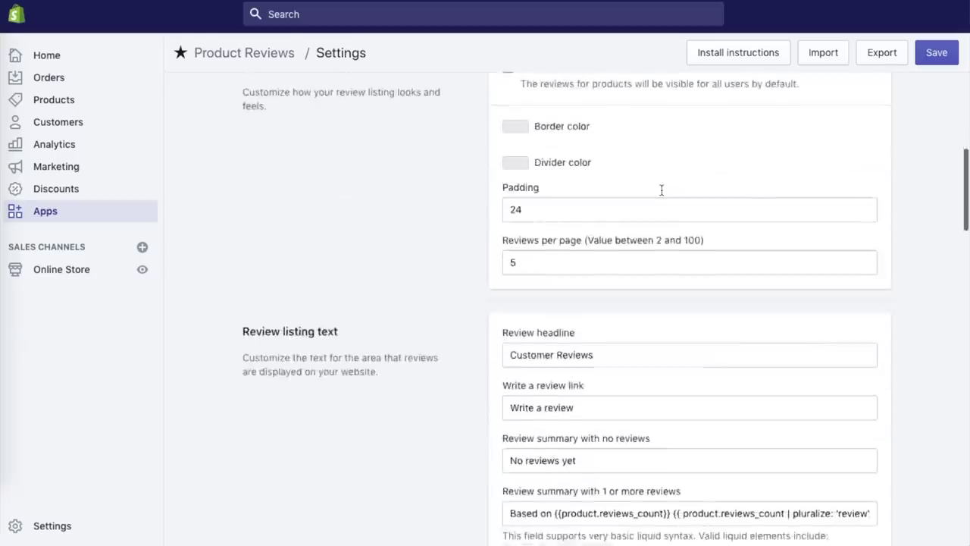
{"action": "scroll", "coordinate": [661, 191], "scroll_direction": "down", "scroll_amount": 2}
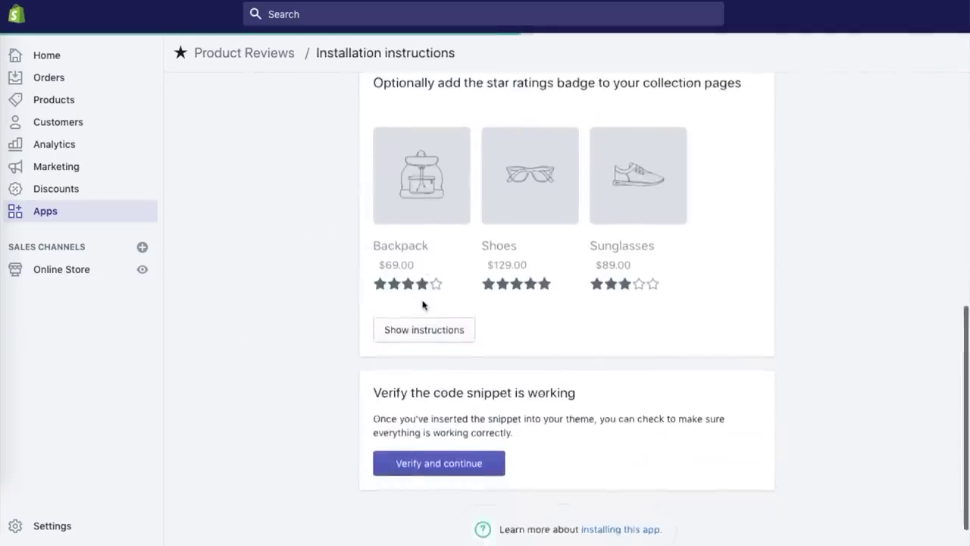
- Show the instructions for adding the star ratings badge to collection pages and examine the code snippet and its placement
{"action": "scroll", "coordinate": [423, 304], "scroll_direction": "down", "scroll_amount": 1}
{"action": "left_click", "coordinate": [423, 317]}
{"action": "scroll", "coordinate": [423, 318], "scroll_direction": "down", "scroll_amount": 3}
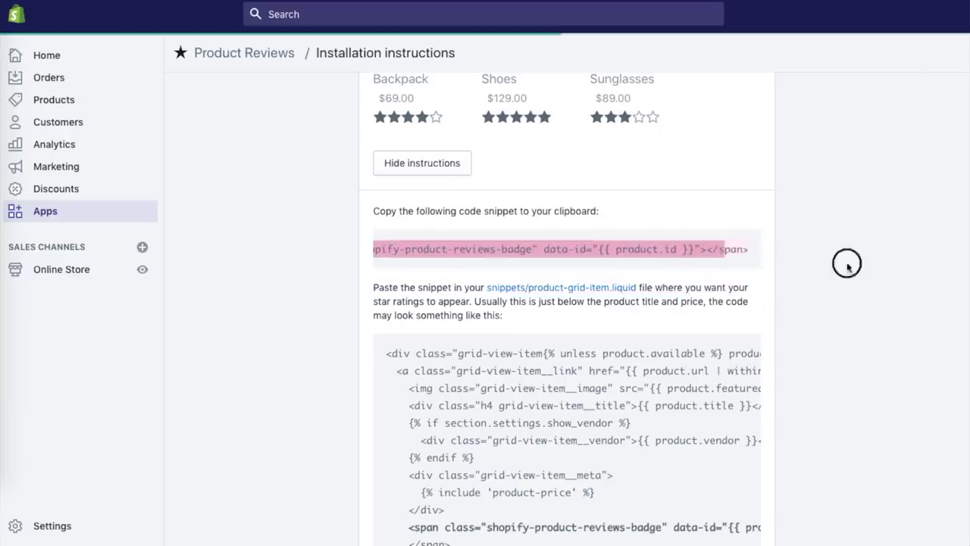
{"action": "scroll", "coordinate": [870, 272], "scroll_direction": "down", "scroll_amount": 3}
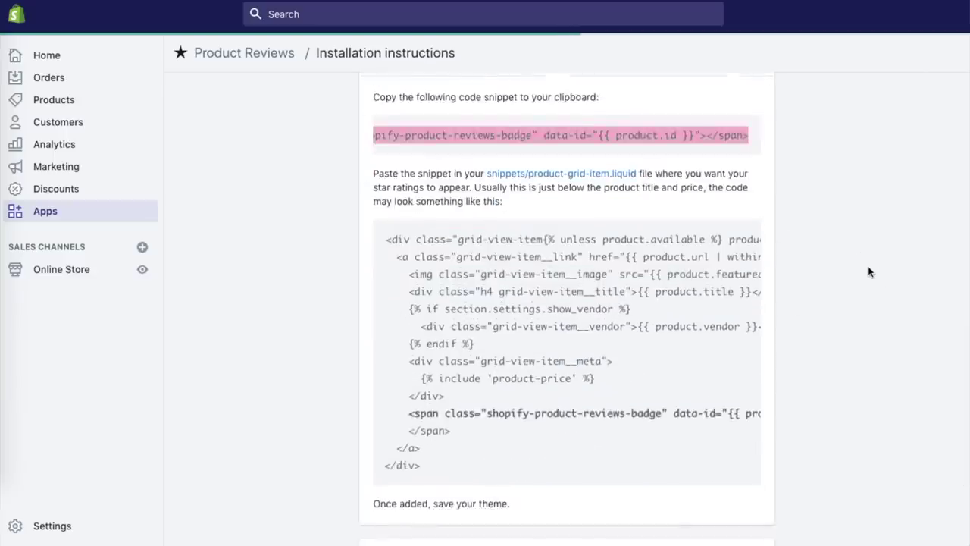
{"action": "left_click", "coordinate": [586, 176]}
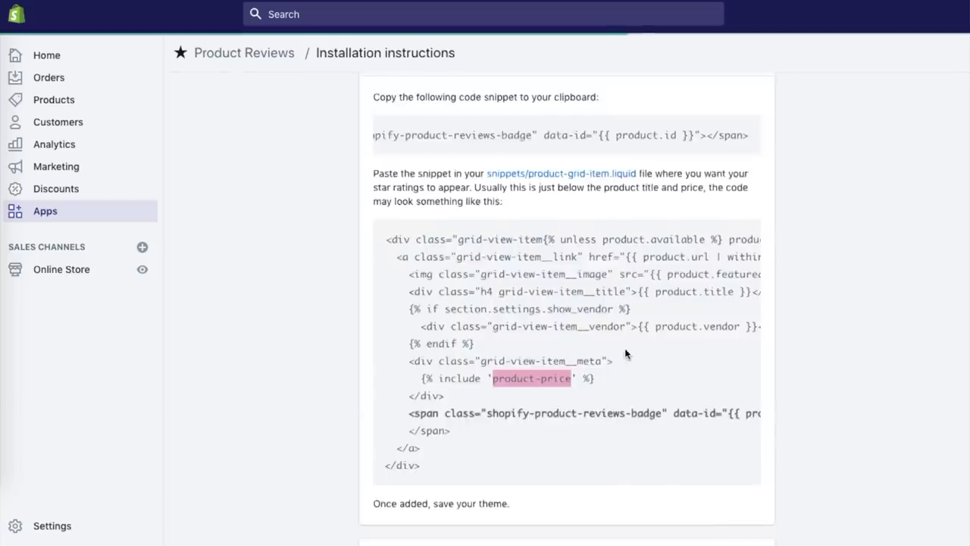
- Examine the Customer Reviews section below the description on the store's product page
{"action": "scroll", "coordinate": [624, 353], "scroll_direction": "down", "scroll_amount": 5}
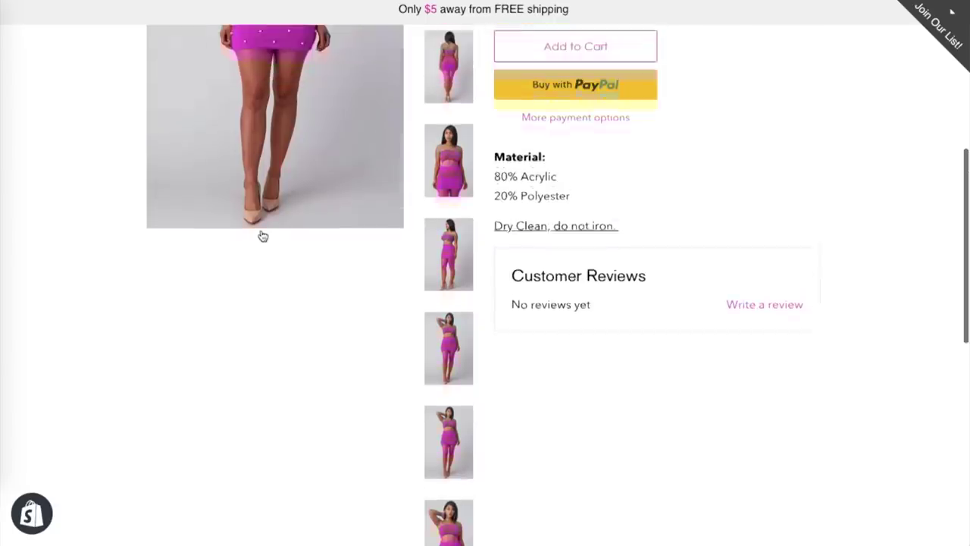
{"action": "scroll", "coordinate": [561, 402], "scroll_direction": "up", "scroll_amount": 2}
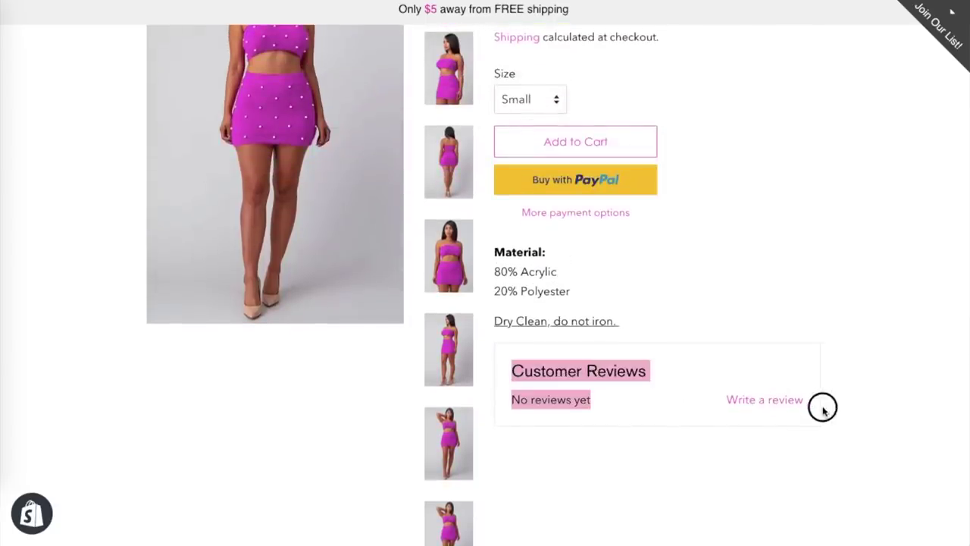
{"action": "left_click_drag", "start_coordinate": [805, 402], "coordinate": [797, 399]}
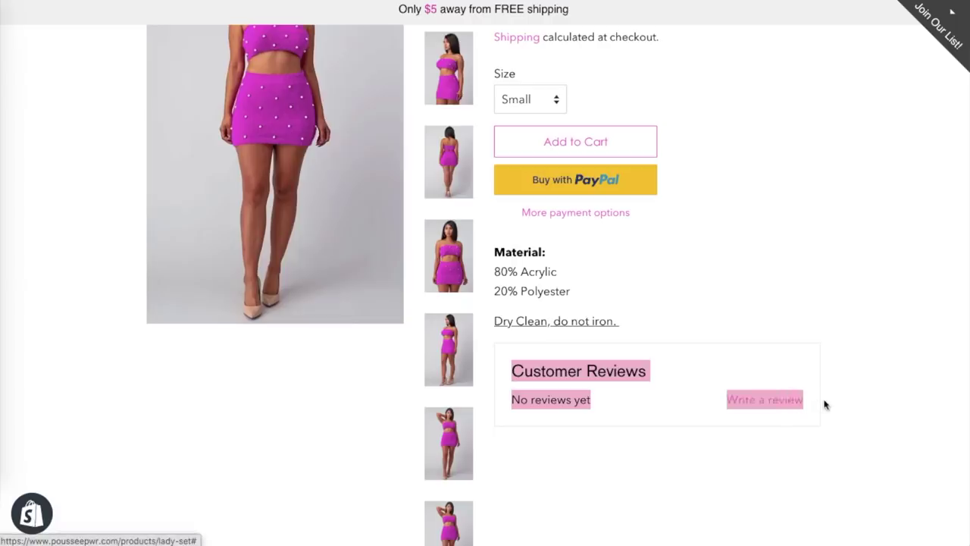
{"action": "left_click", "coordinate": [829, 405]}
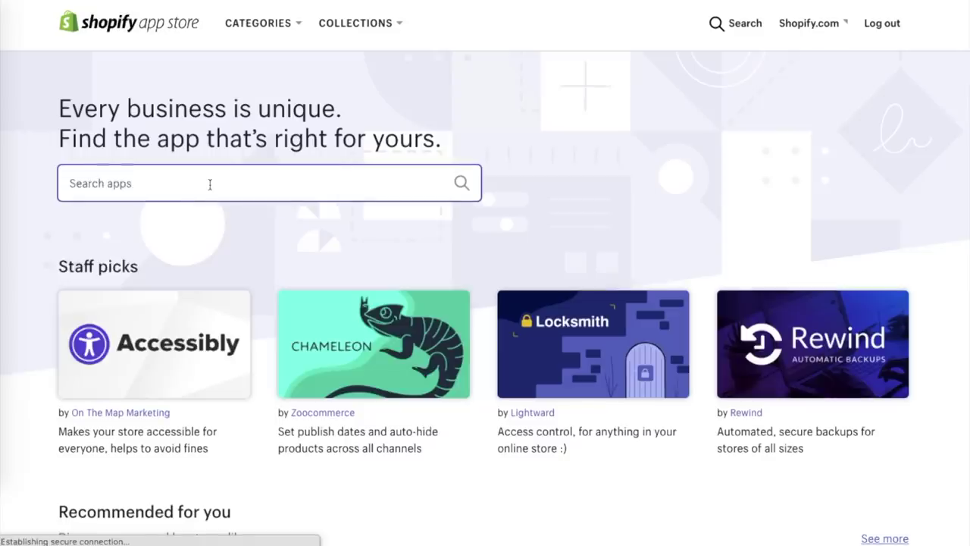
- Search the Shopify App Store for "free shipping bar" and open Free Shipping Bar by Hextom
{"action": "type", "text": "free shipping"}
{"action": "left_click", "coordinate": [207, 258]}
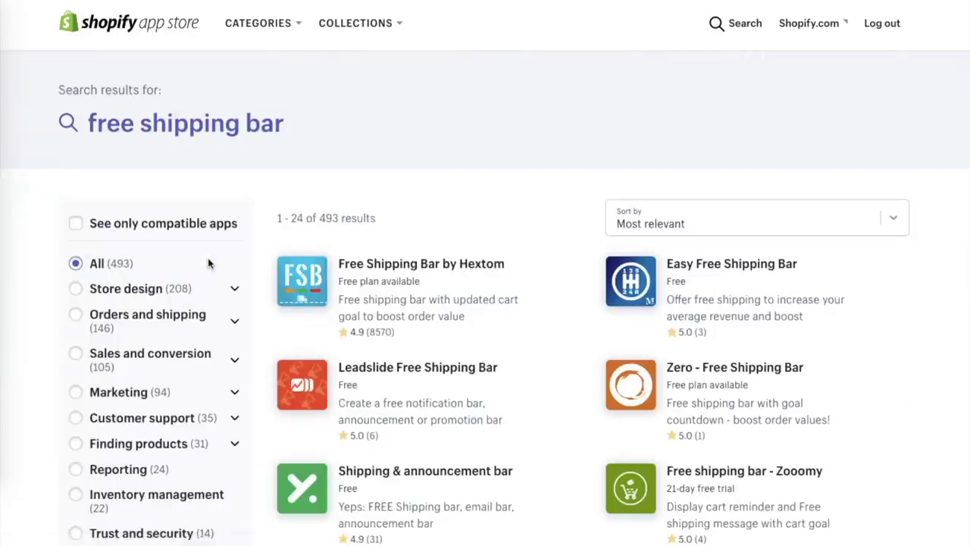
{"action": "scroll", "coordinate": [417, 270], "scroll_direction": "down", "scroll_amount": 2}
{"action": "left_click", "coordinate": [408, 189]}
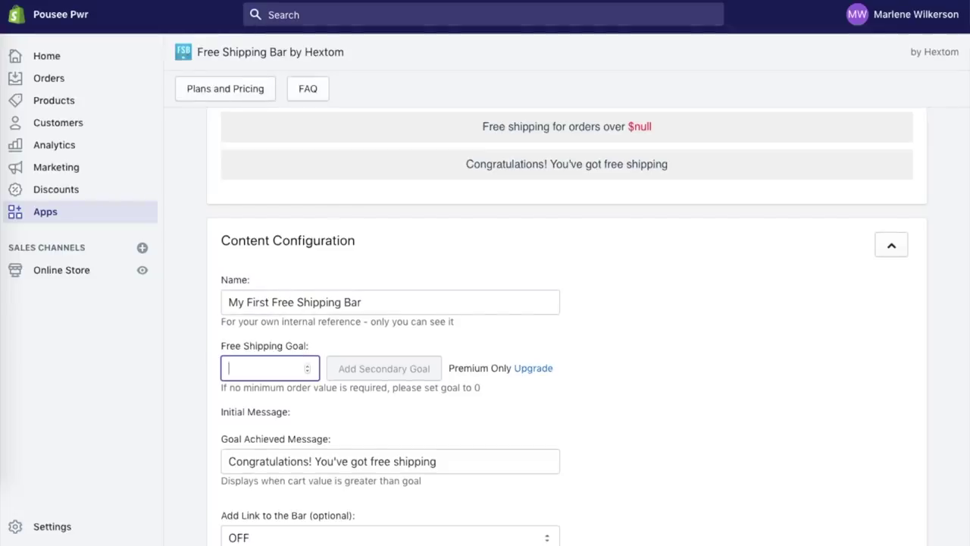
- Set the free shipping goal to 50 and the goal achieved message to "You got free Shipping!"
{"action": "type", "text": "50"}
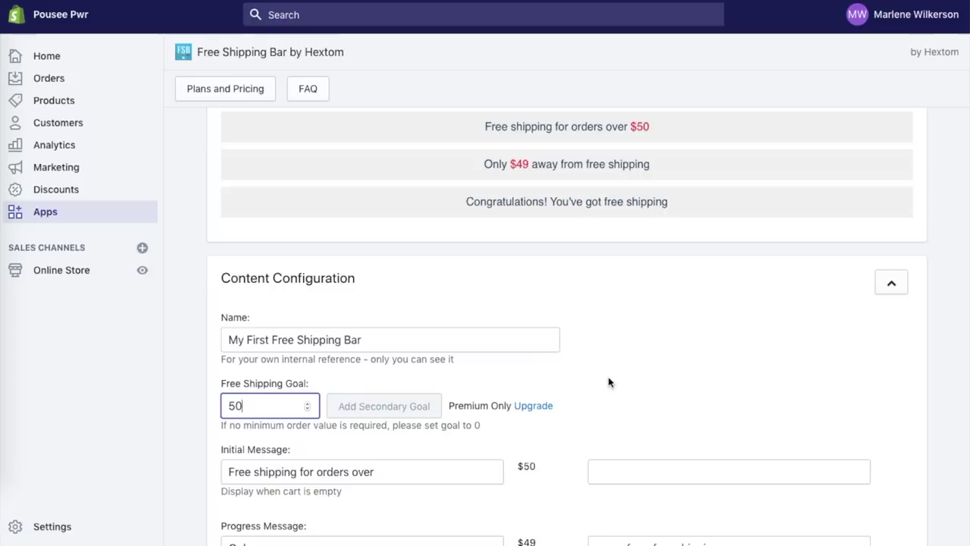
{"action": "scroll", "coordinate": [609, 382], "scroll_direction": "down", "scroll_amount": 4}
{"action": "triple_click", "coordinate": [321, 303]}
{"action": "type", "text": "You got free Shipping!"}
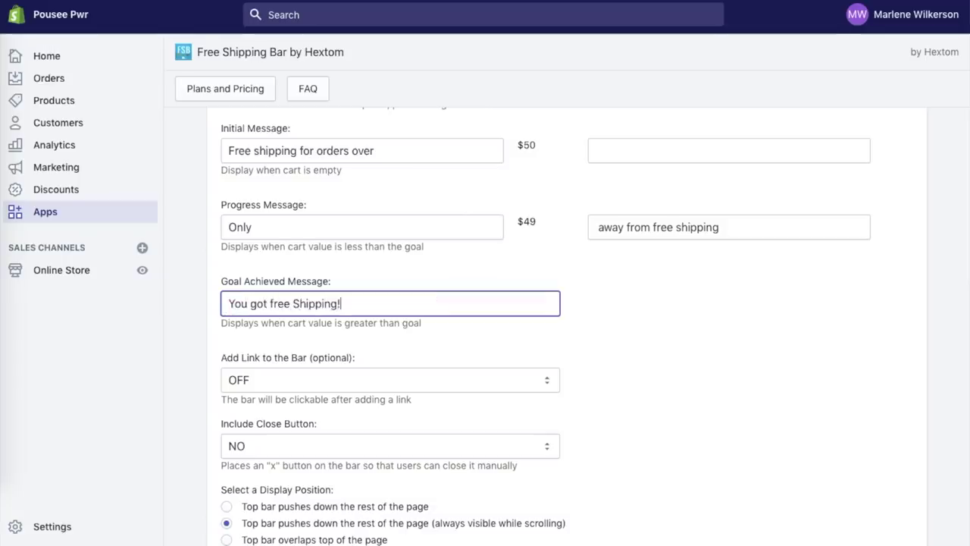
- Capitalize "free" as "FREE" in the progress message of the free shipping bar
{"action": "scroll", "coordinate": [581, 242], "scroll_direction": "up", "scroll_amount": 5}
{"action": "scroll", "coordinate": [580, 242], "scroll_direction": "down", "scroll_amount": 4}
{"action": "left_click", "coordinate": [674, 309]}
{"action": "type", "text": "FREE"}
{"action": "scroll", "coordinate": [695, 361], "scroll_direction": "up", "scroll_amount": 4}
- Customize the free shipping bar's colors, keep the Helvetica font, and save the bar
{"action": "scroll", "coordinate": [695, 362], "scroll_direction": "down", "scroll_amount": 8}
{"action": "left_click", "coordinate": [470, 232]}
{"action": "left_click", "coordinate": [704, 232]}
{"action": "left_click", "coordinate": [774, 258]}
{"action": "left_click", "coordinate": [670, 296]}
{"action": "scroll", "coordinate": [670, 295], "scroll_direction": "down", "scroll_amount": 10}
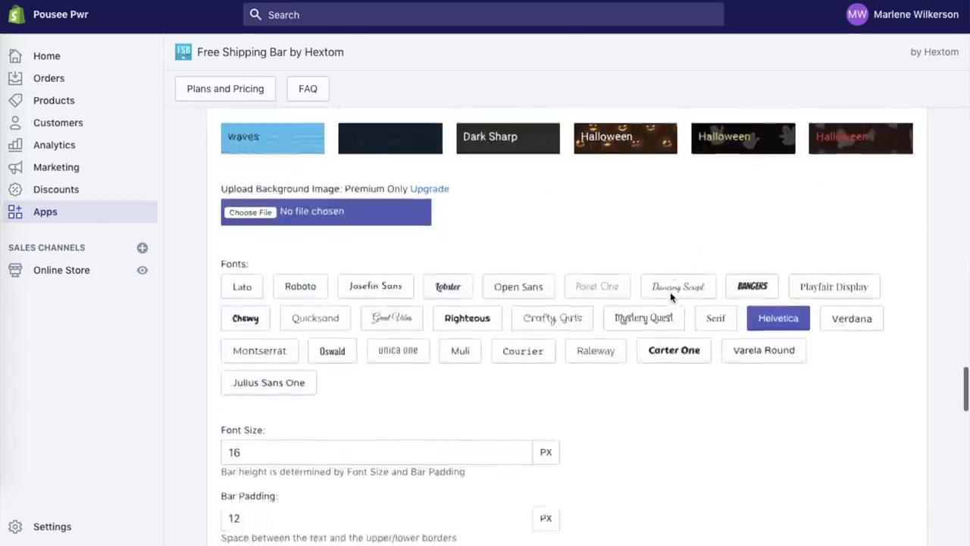
{"action": "scroll", "coordinate": [670, 295], "scroll_direction": "down", "scroll_amount": 10}
{"action": "left_click", "coordinate": [889, 422]}
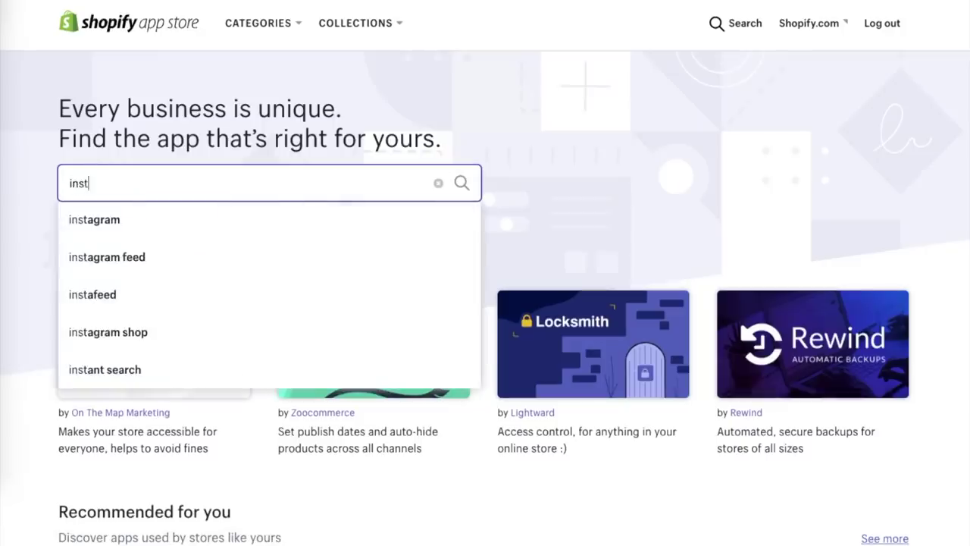
- Search the App Store for "instafeed" and open the Instafeed - Instagram Feed listing
{"action": "type", "text": "a"}
{"action": "left_click", "coordinate": [299, 284]}
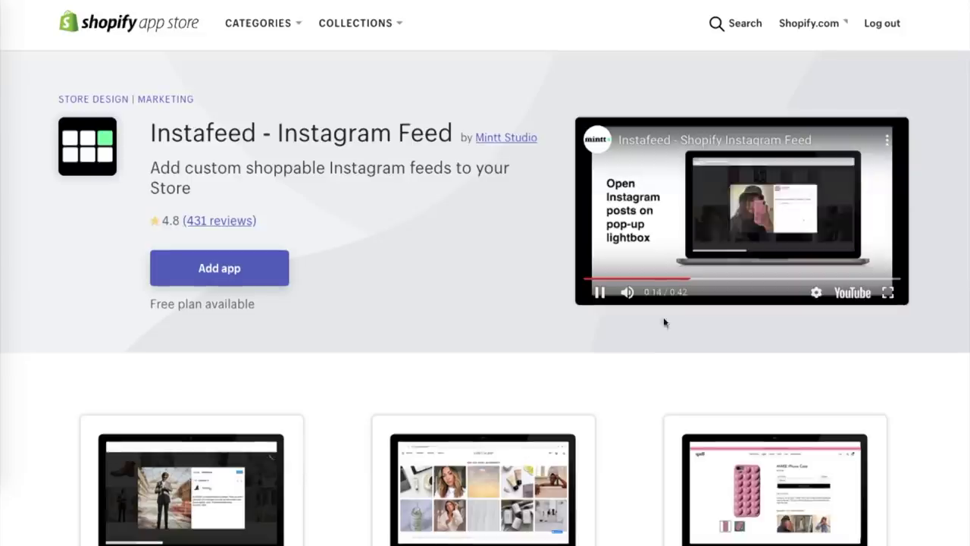
- Browse the example feed layouts in the Instafeed listing's media gallery, including the product page and mobile views
{"action": "scroll", "coordinate": [645, 351], "scroll_direction": "down", "scroll_amount": 15}
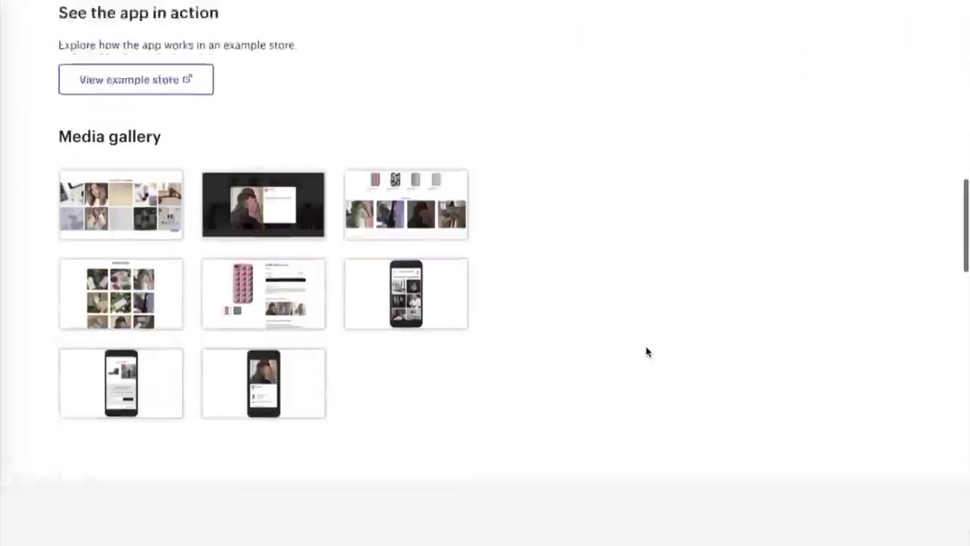
{"action": "left_click", "coordinate": [151, 177]}
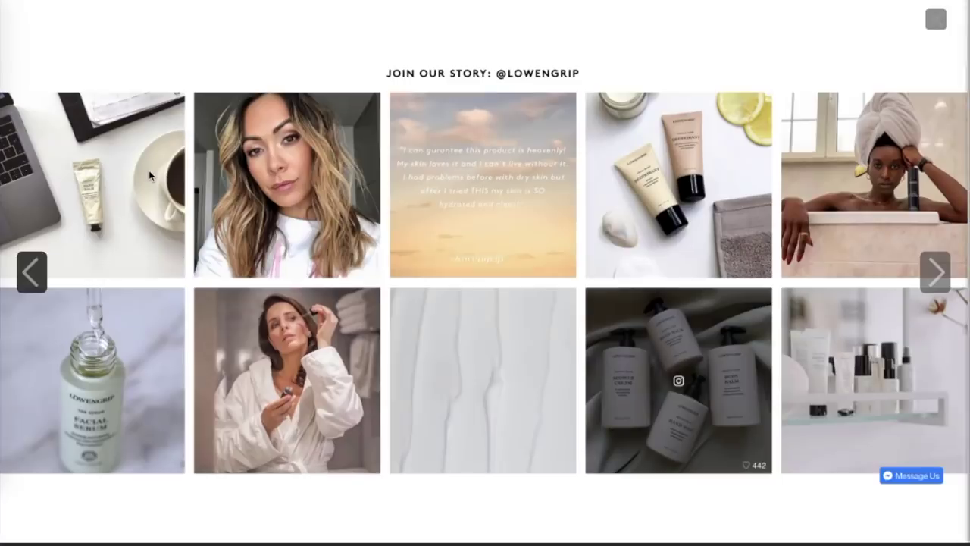
{"action": "key", "text": "Right"}
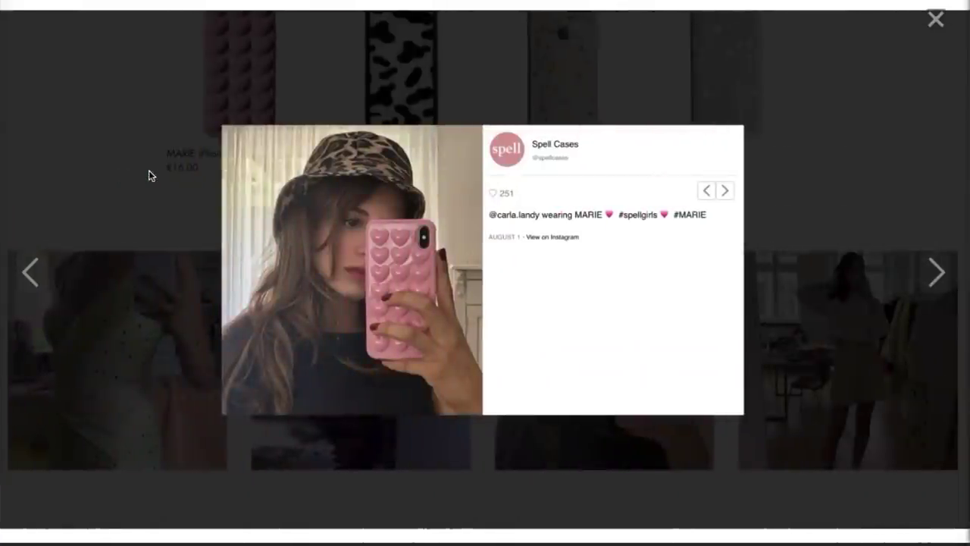
{"action": "key", "text": "Right"}
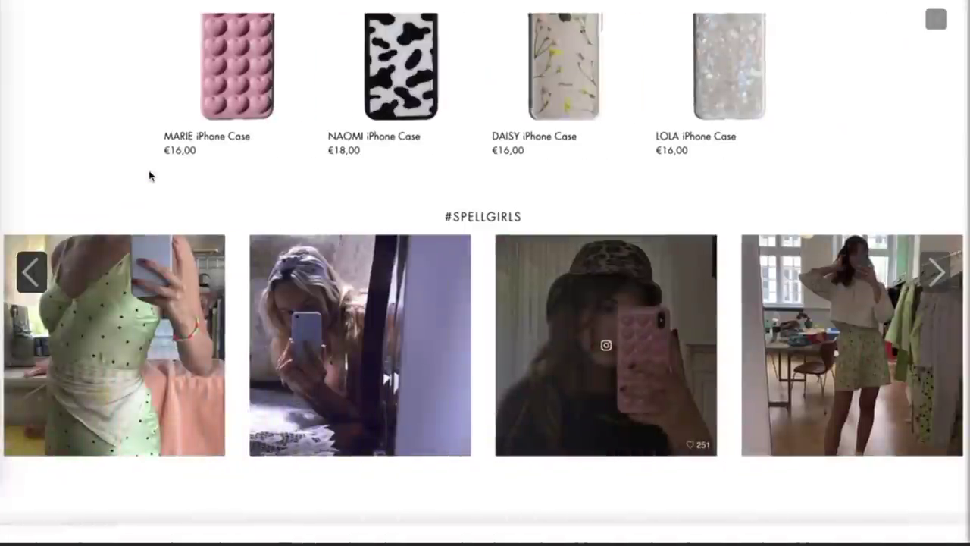
{"action": "key", "text": "Right"}
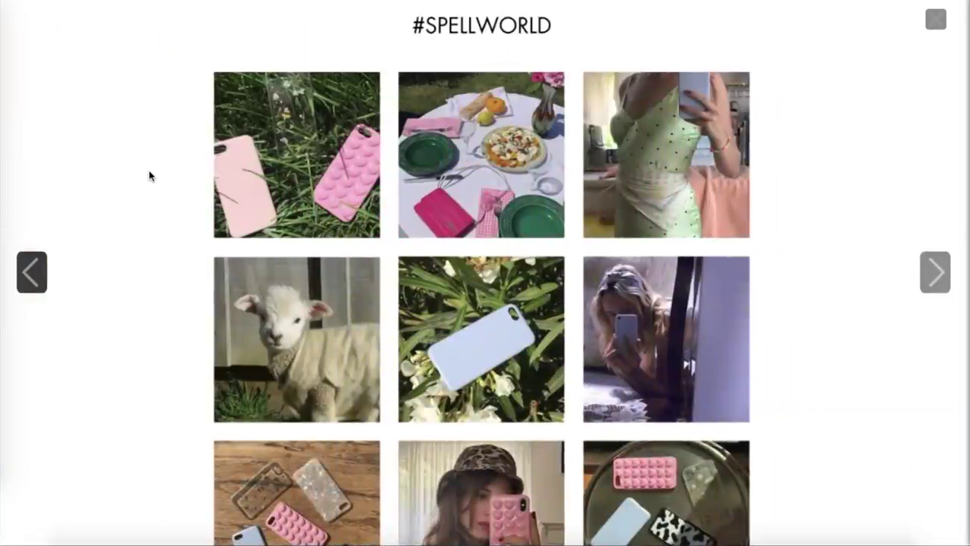
{"action": "key", "text": "Right"}
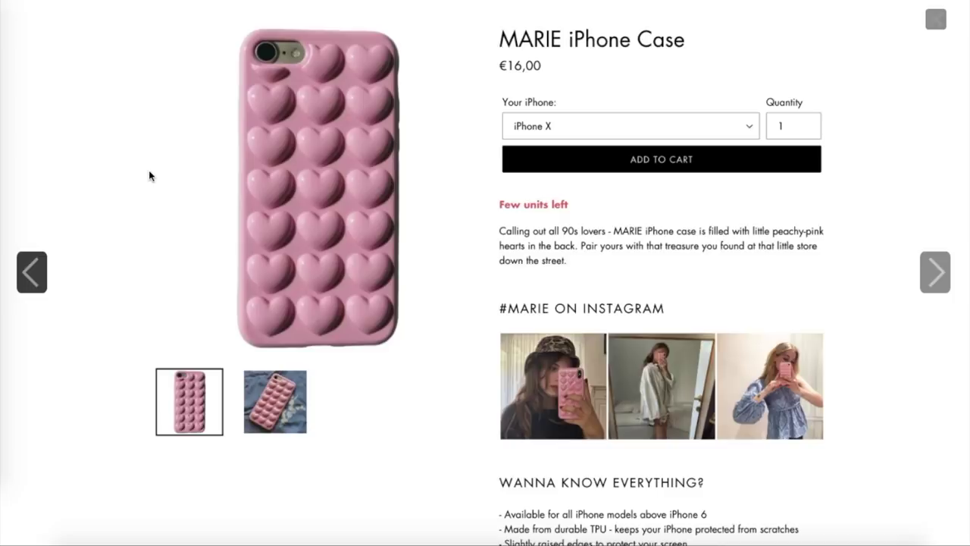
{"action": "key", "text": "Right"}
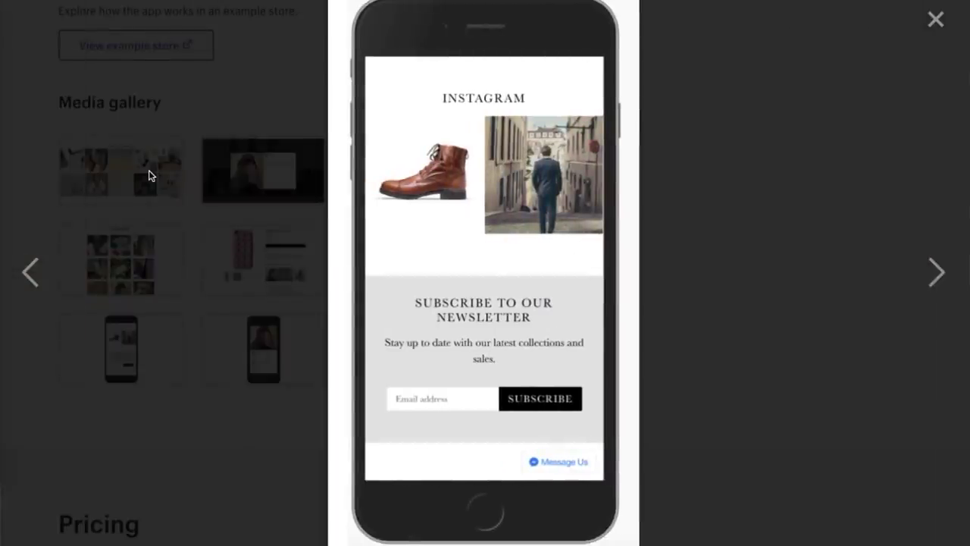
{"action": "key", "text": "Right"}
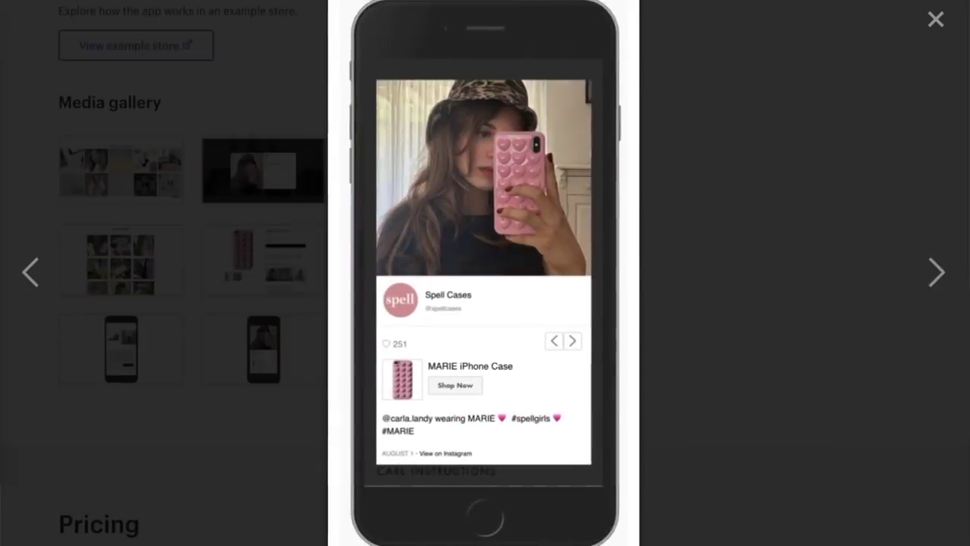
{"action": "left_click", "coordinate": [926, 21]}
- Add the Instafeed - Instagram Feed app to the store
{"action": "scroll", "coordinate": [664, 193], "scroll_direction": "up", "scroll_amount": 15}
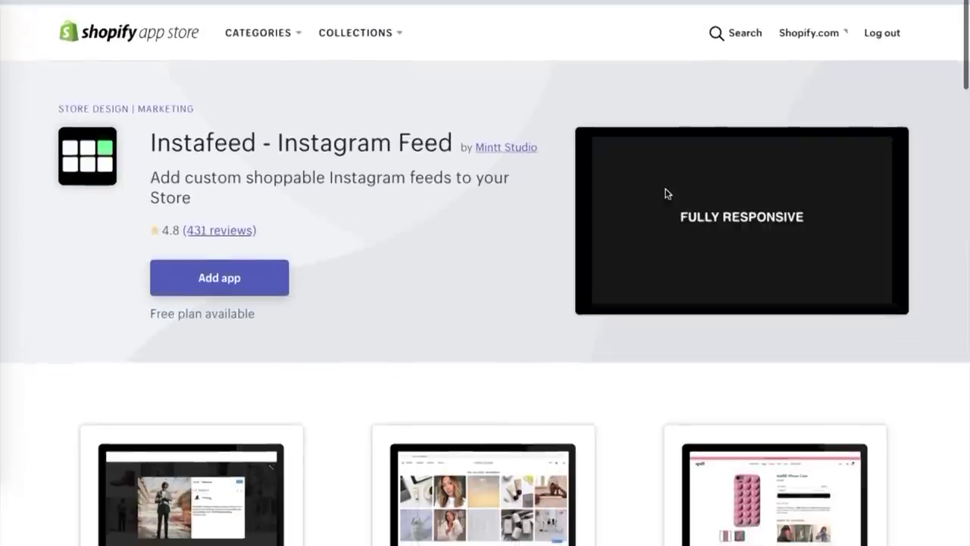
{"action": "left_click", "coordinate": [204, 268]}
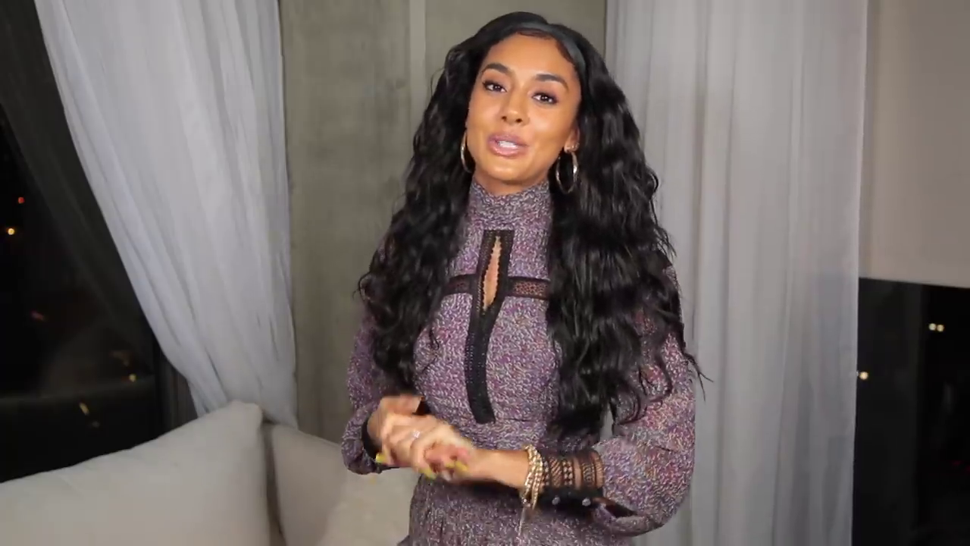
- Search the Shopify App Store for "email marketing" and look through the matching apps
{"action": "left_click", "coordinate": [199, 190]}
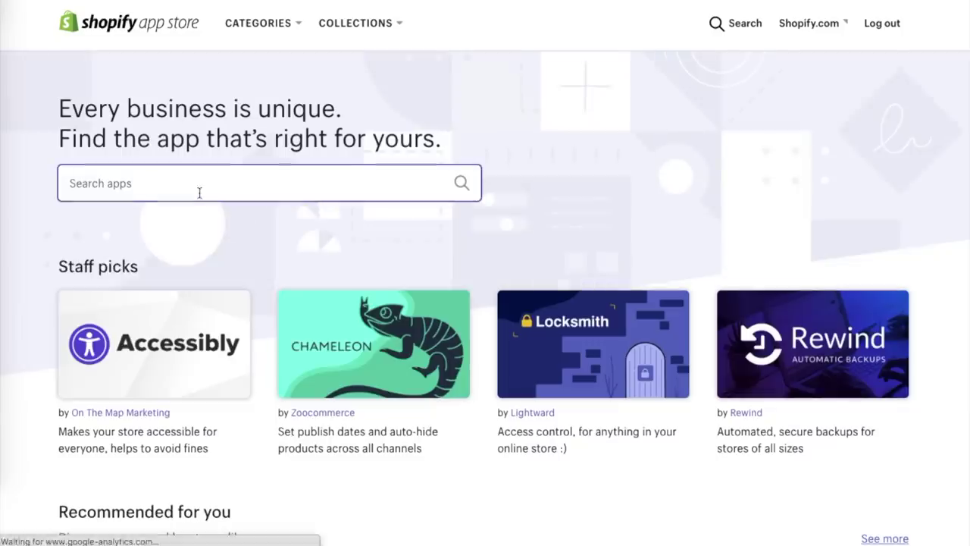
{"action": "type", "text": "email ma"}
{"action": "left_click", "coordinate": [193, 219]}
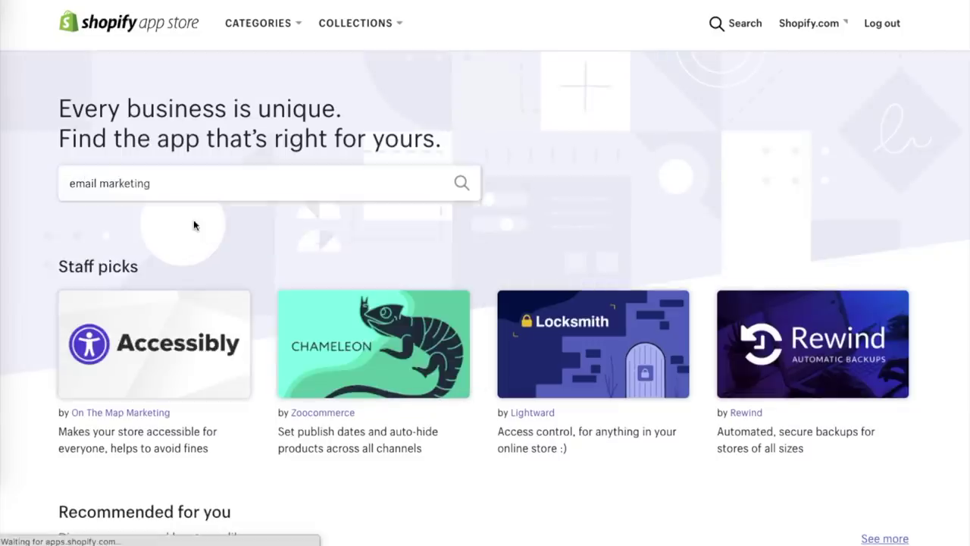
{"action": "scroll", "coordinate": [499, 253], "scroll_direction": "down", "scroll_amount": 2}
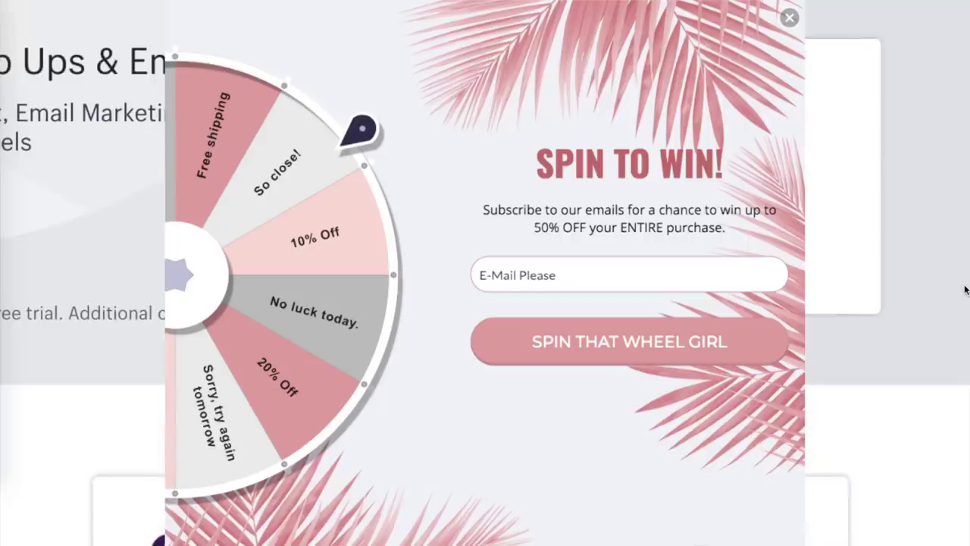